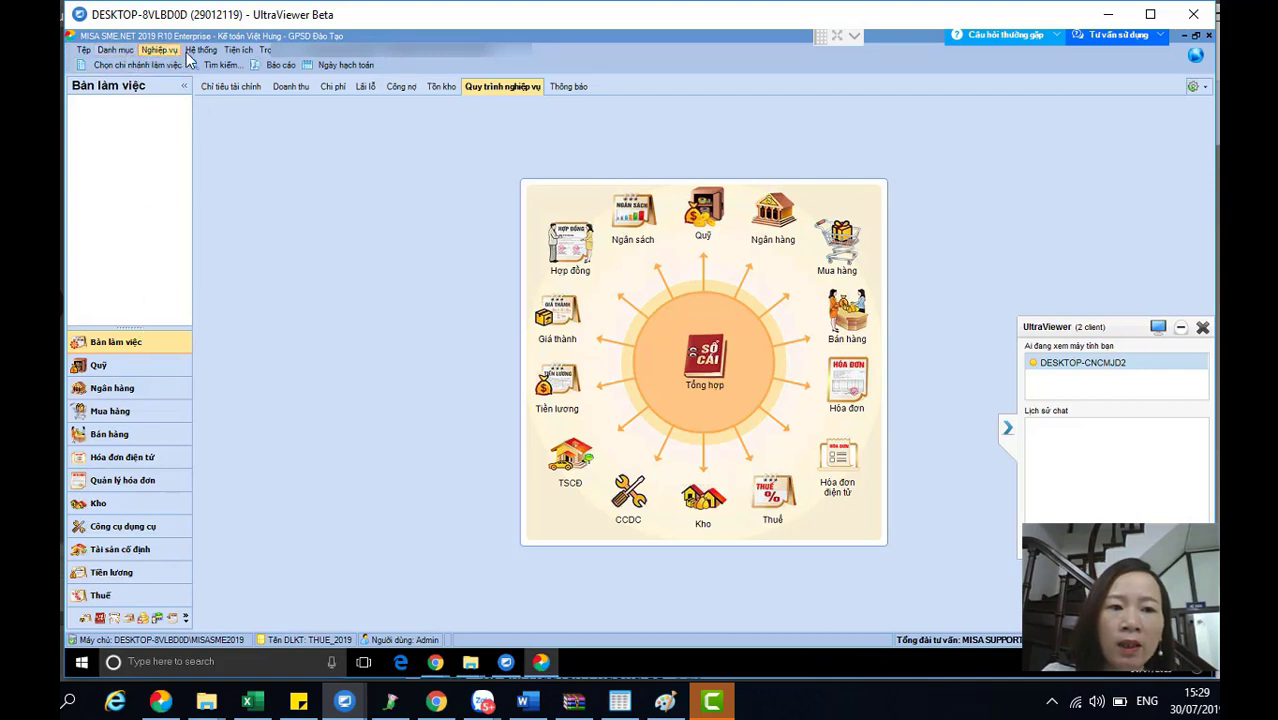
- Look through the Danh mục, Nghiệp vụ and Tiện ích menus, closing each without choosing a command
left_click(116, 50)
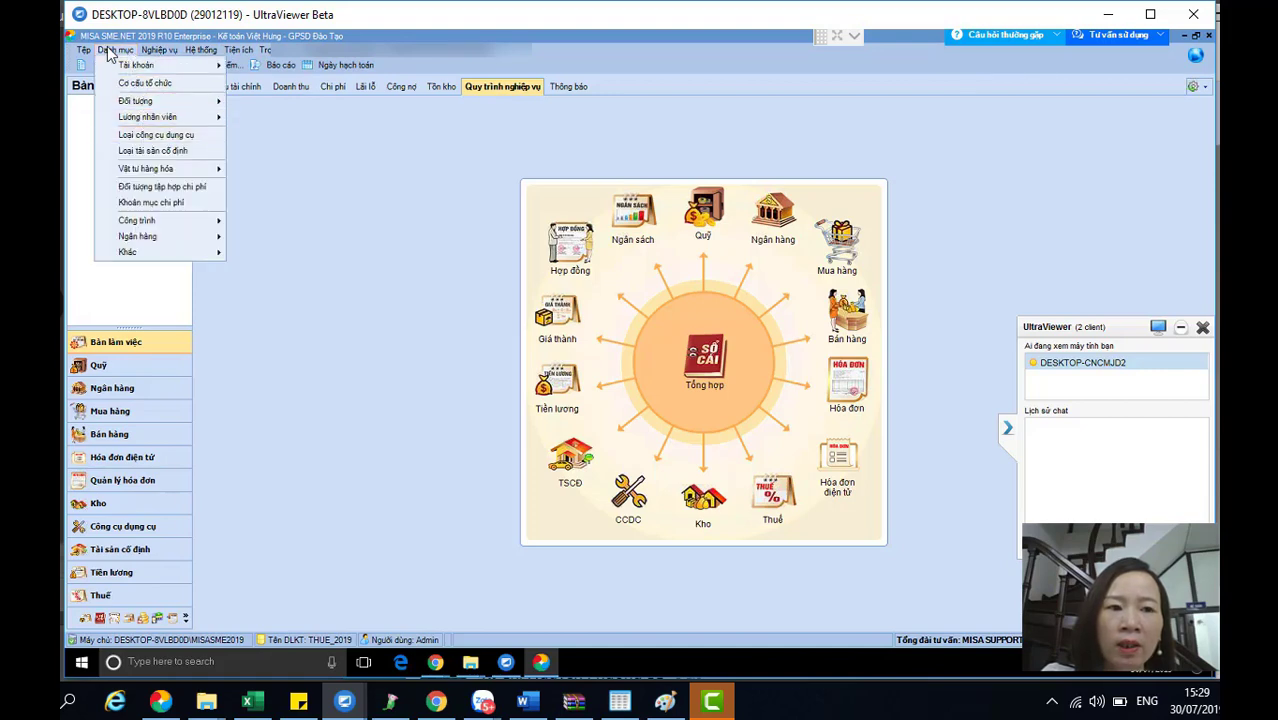
left_click(128, 64)
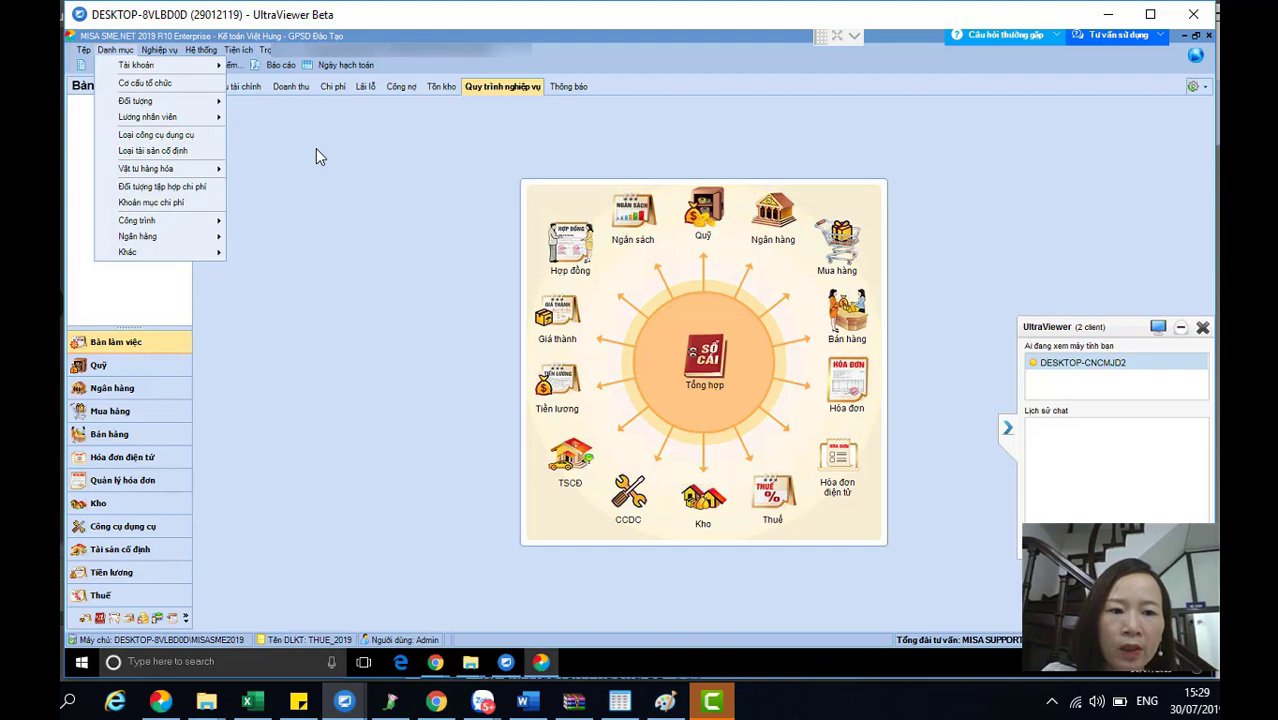
left_click(294, 323)
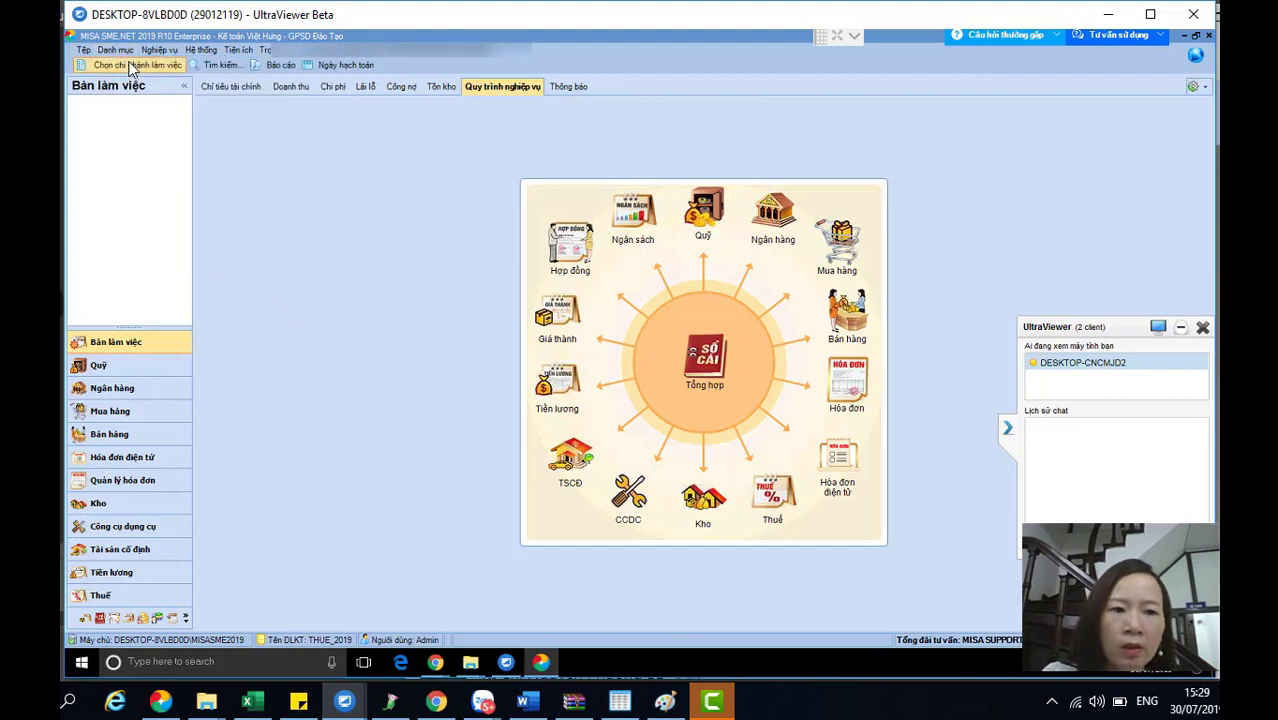
left_click(159, 49)
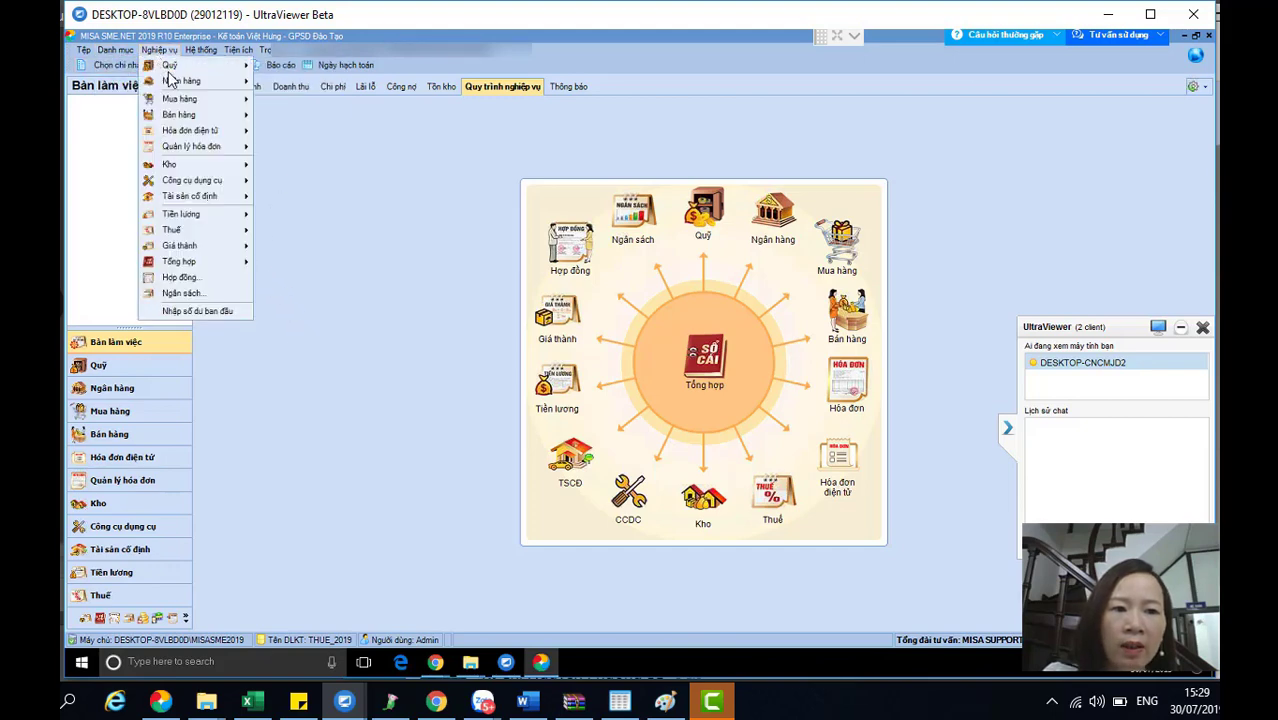
mouse_move(176, 101)
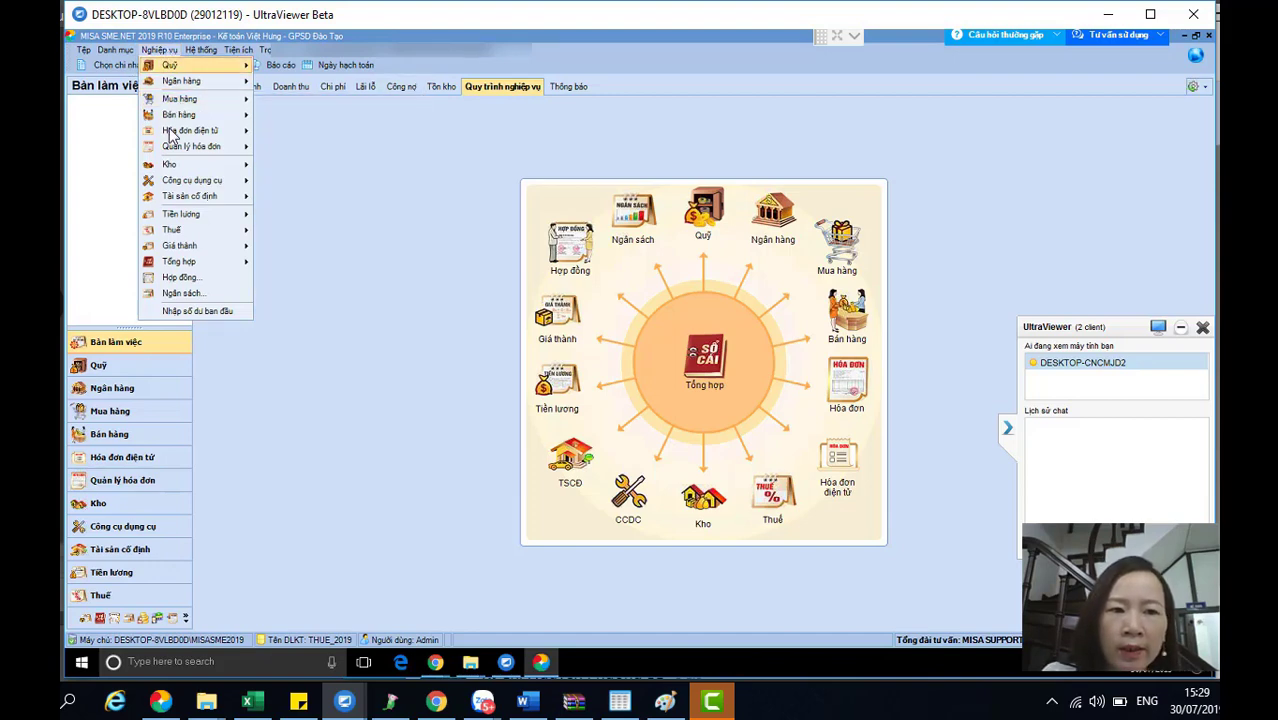
mouse_move(172, 136)
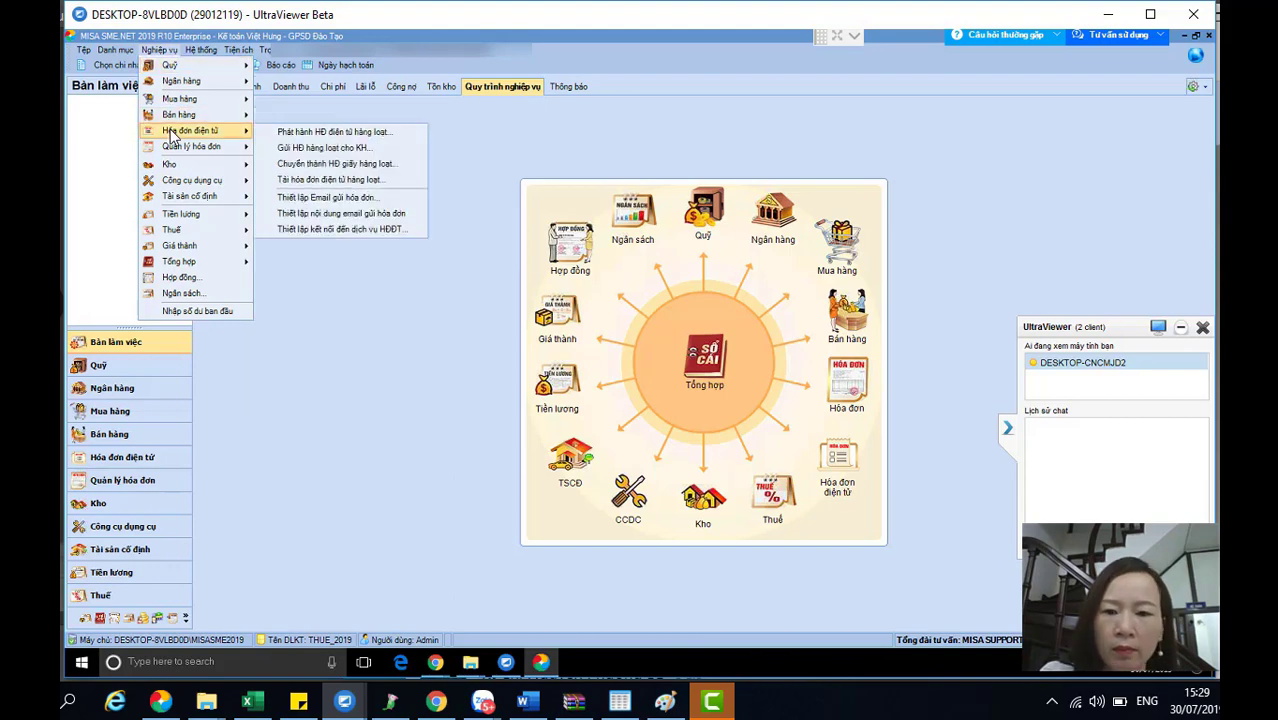
left_click(238, 51)
left_click(238, 51)
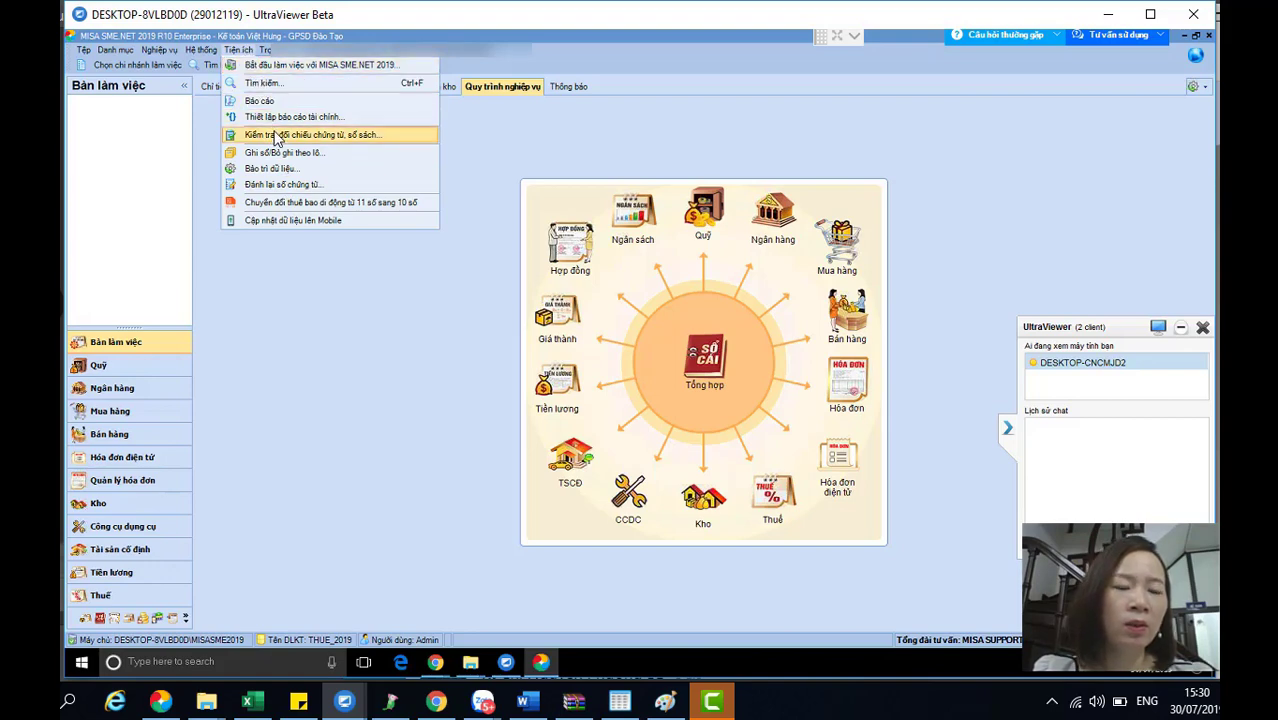
key("Escape")
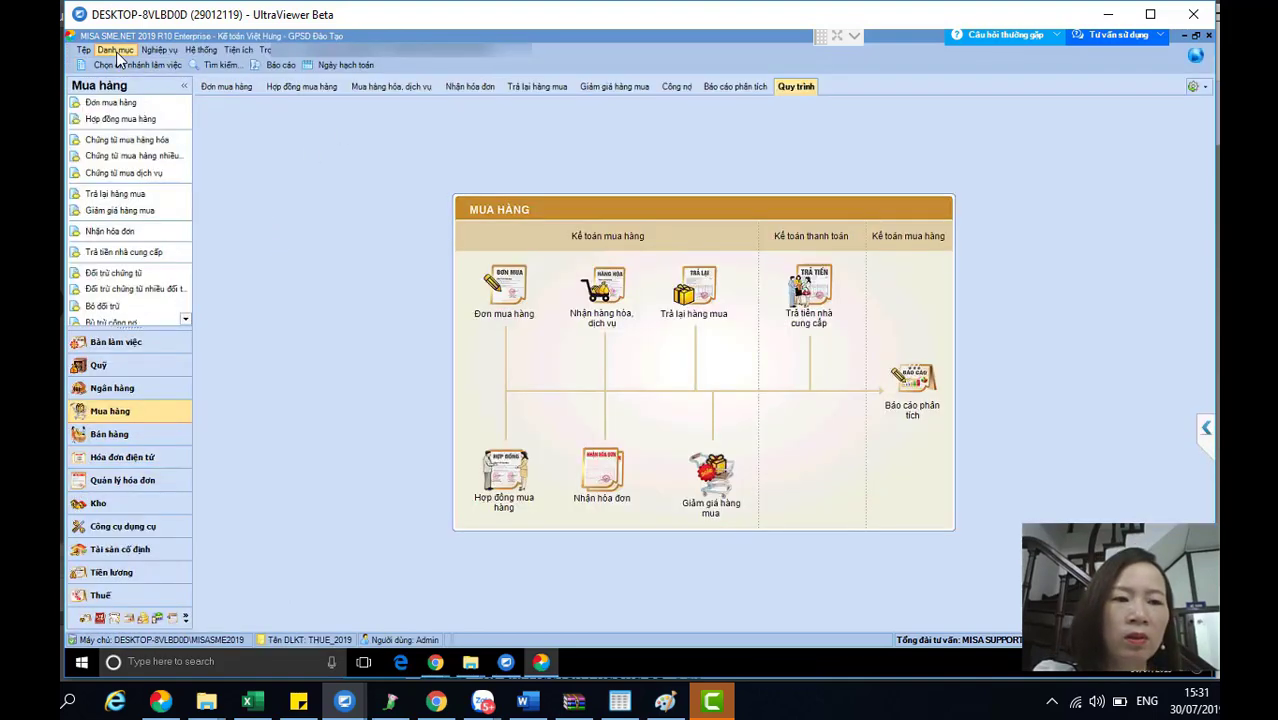
- Open Danh mục > Cơ cấu tổ chức and start a new organisational unit
left_click(115, 50)
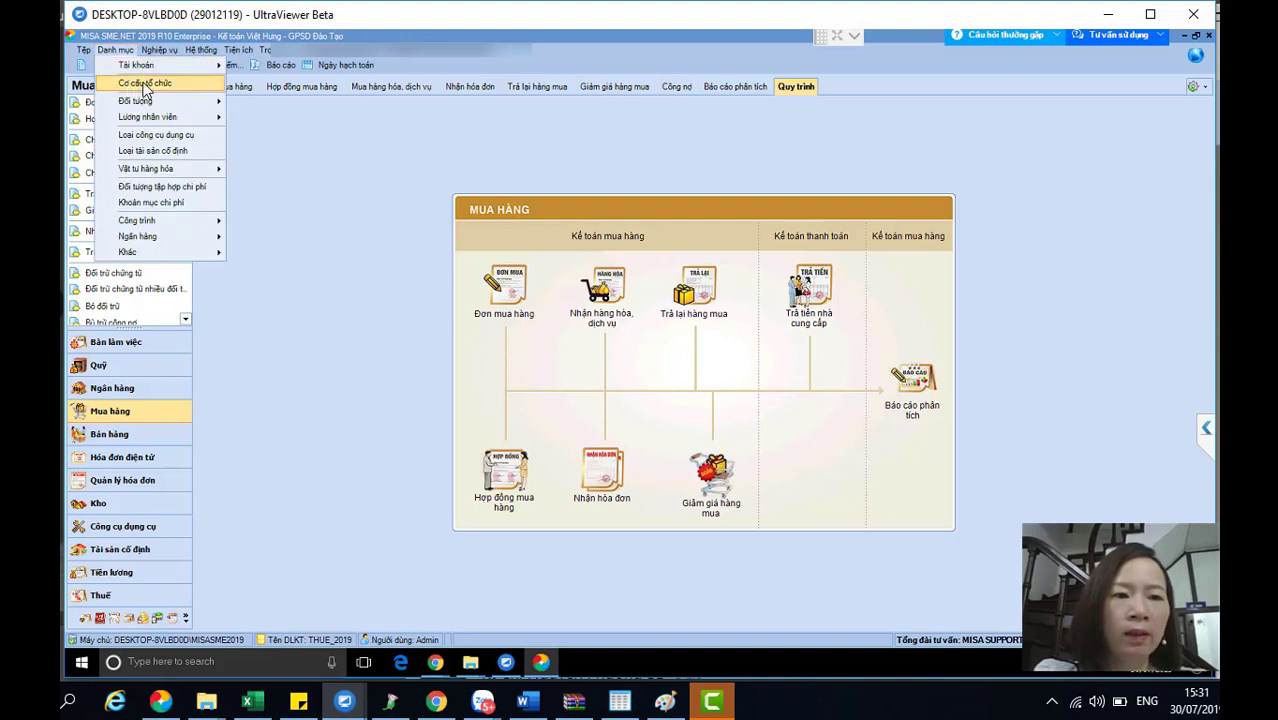
left_click(142, 84)
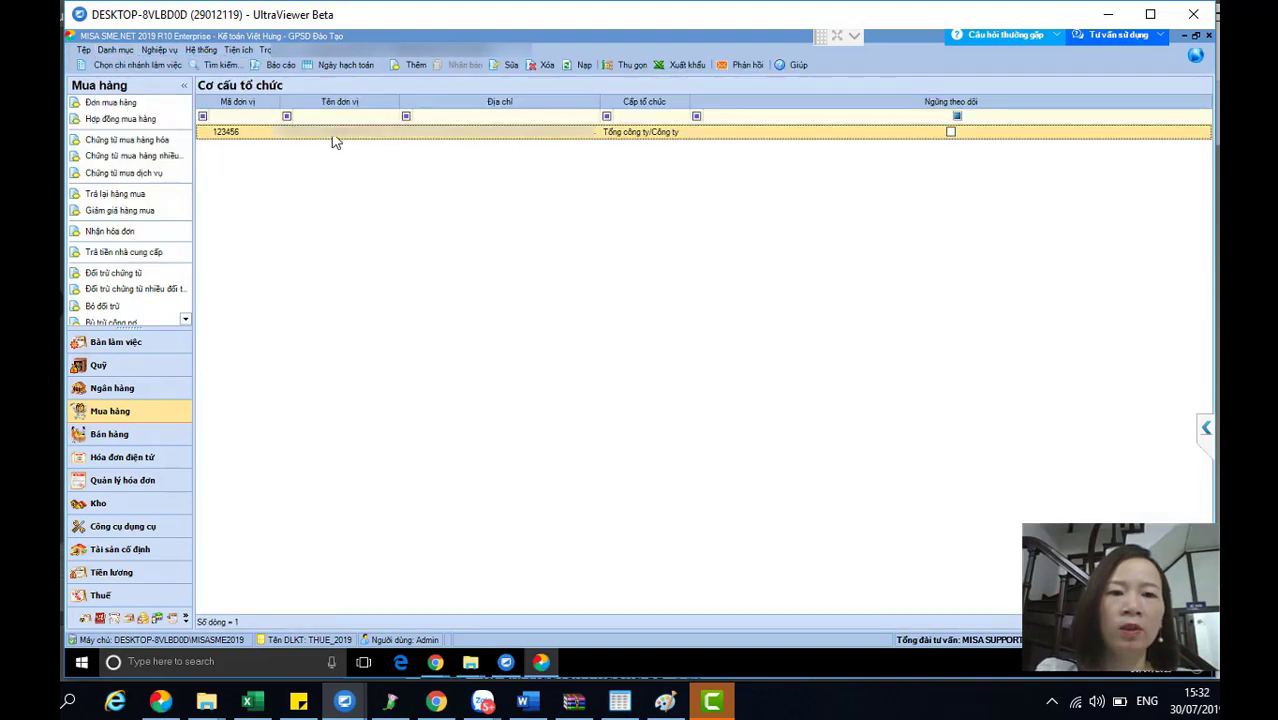
left_click(416, 66)
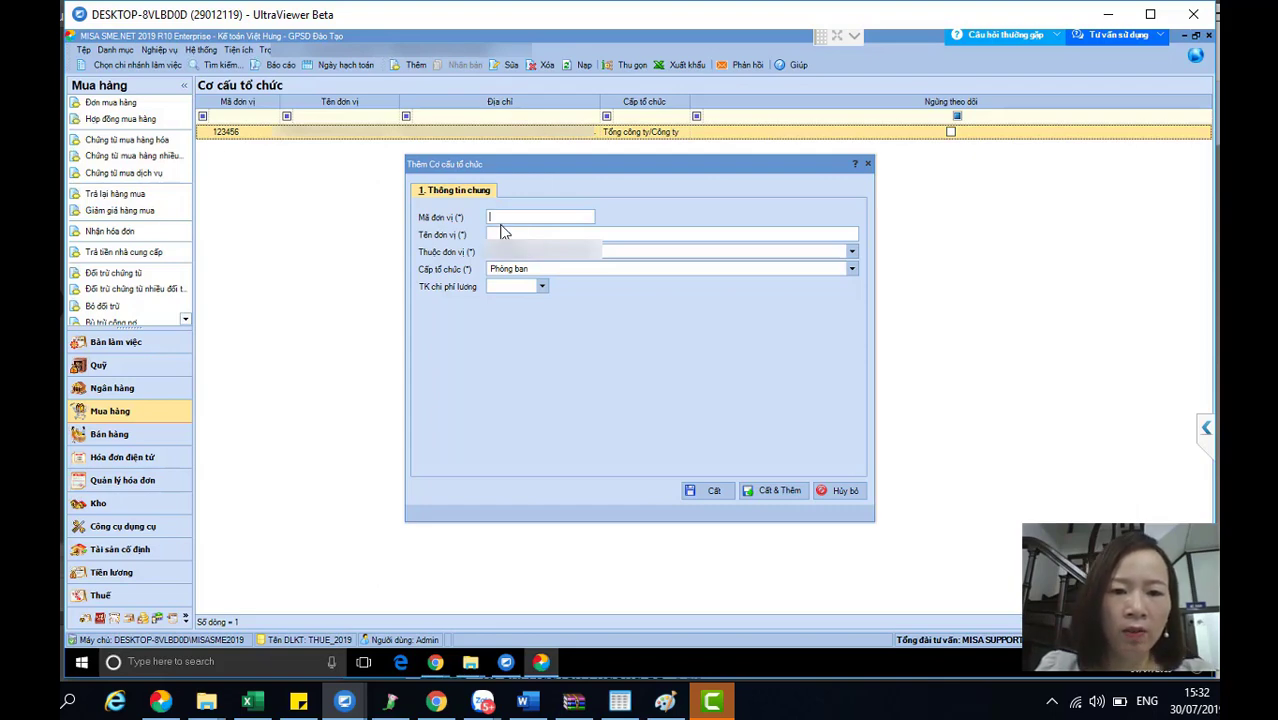
- Enter unit code PQL and name 'Phòng quản lý', then save the unit
left_click(505, 234)
left_click(511, 218)
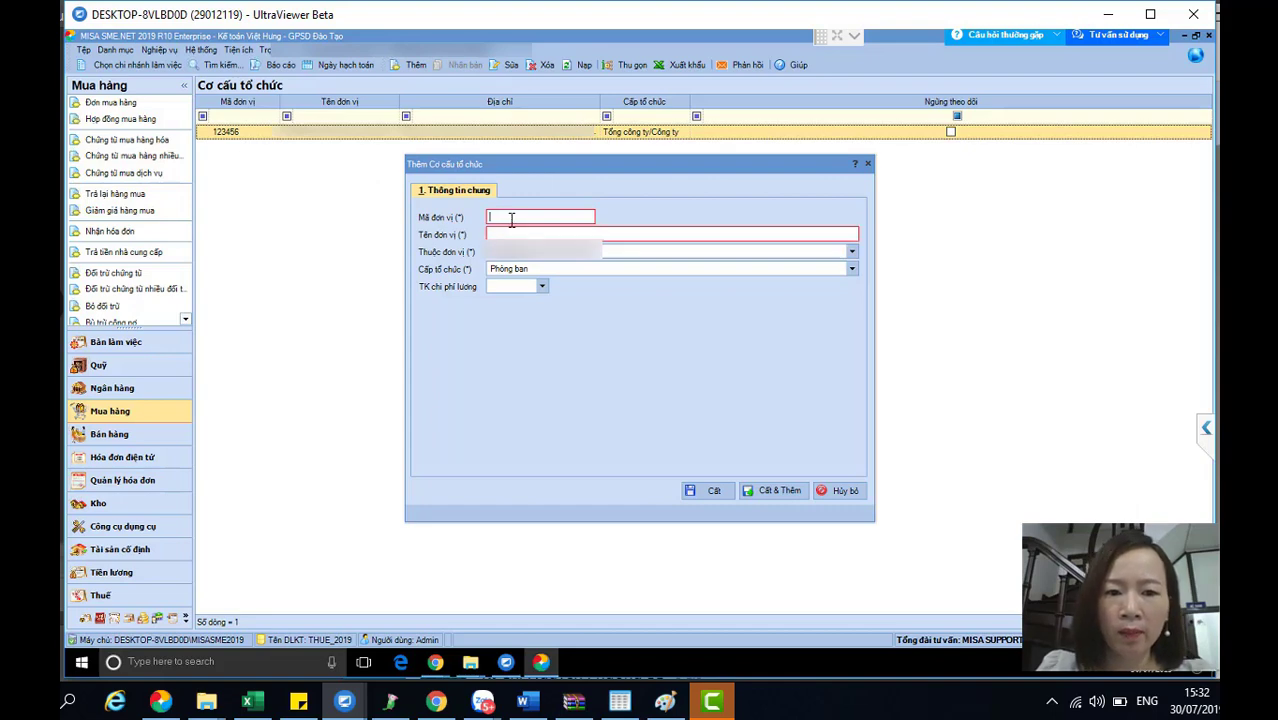
type("PQL")
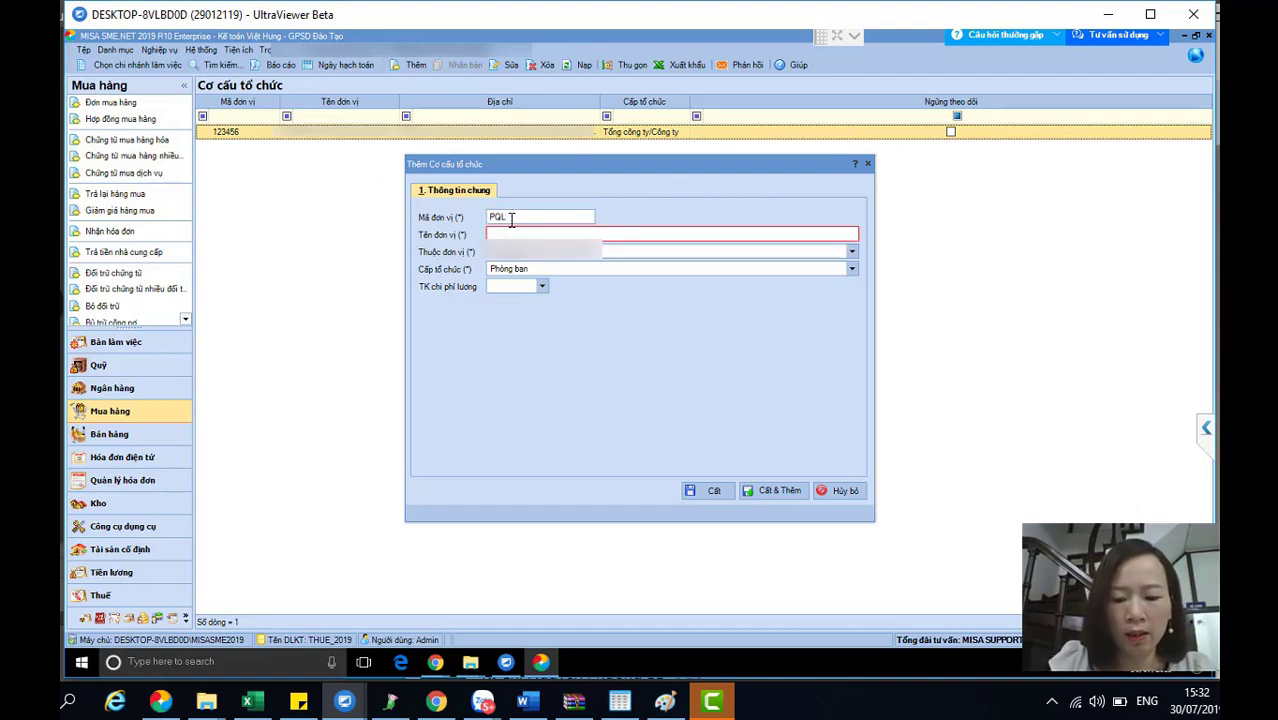
type("Phòng qua")
type("n ")
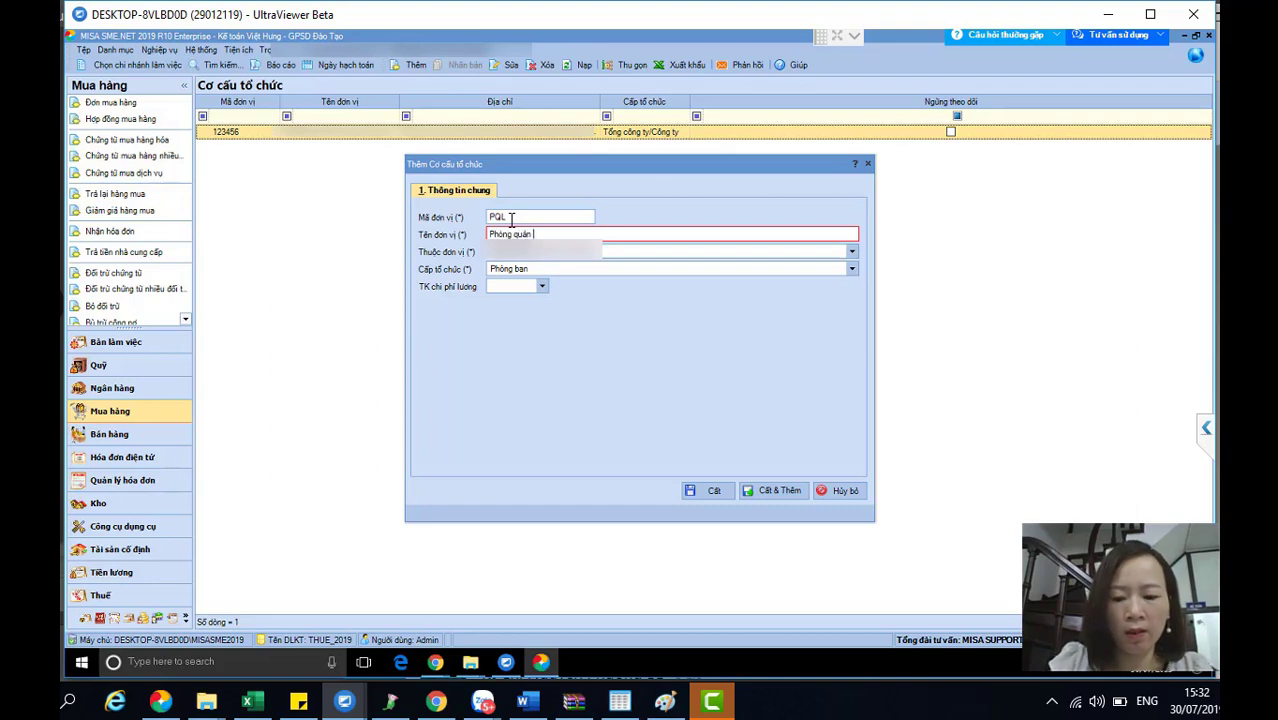
type("lý")
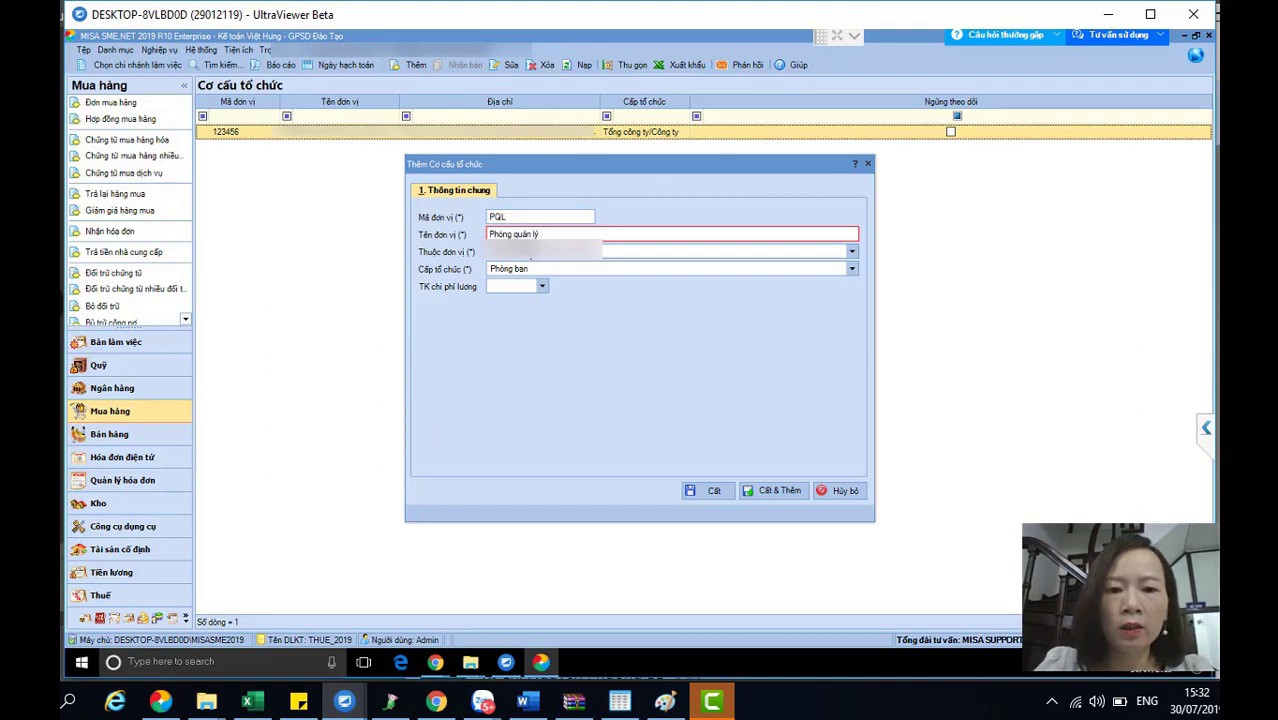
left_click(550, 257)
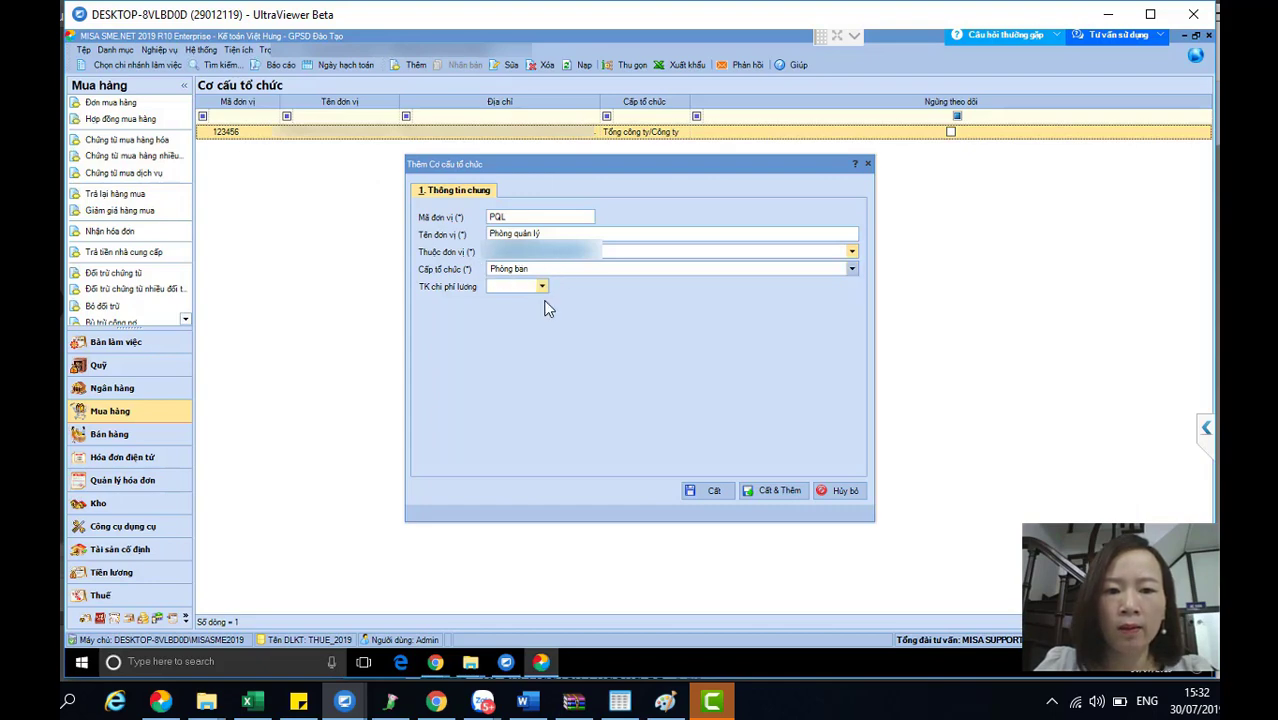
left_click(713, 490)
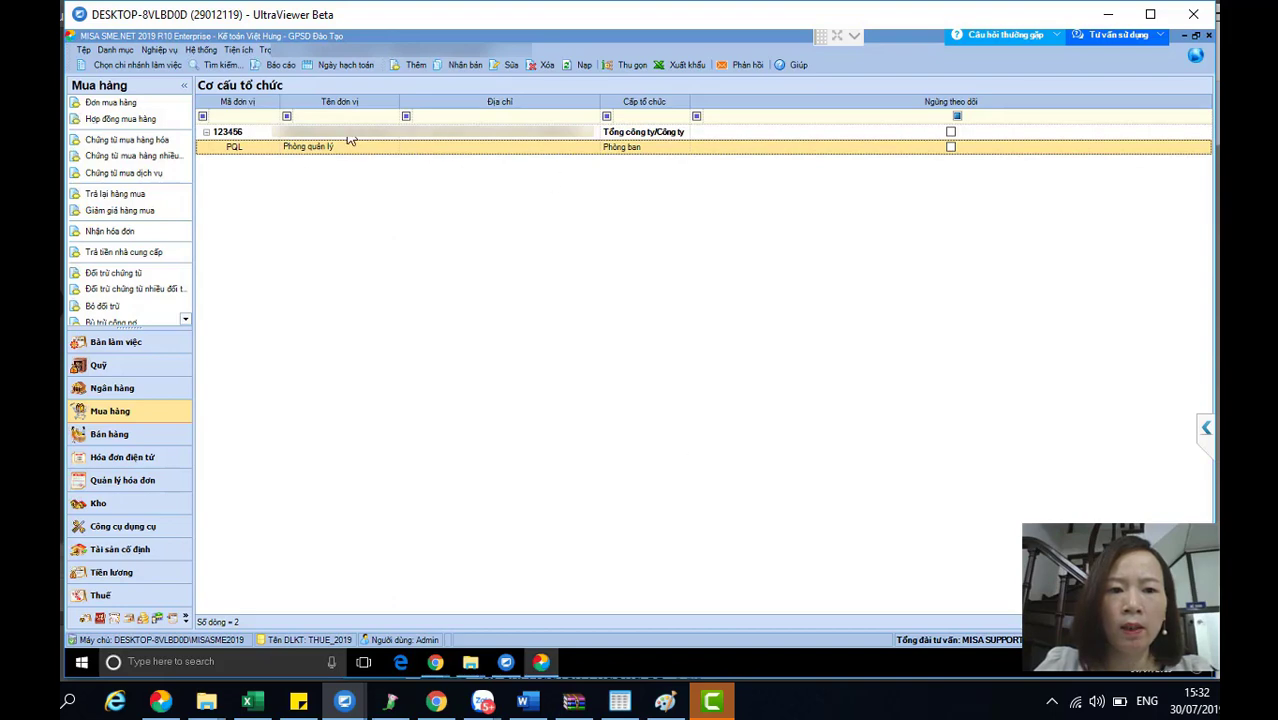
- Select the company's top-level row and start another new unit under it
left_click(260, 135)
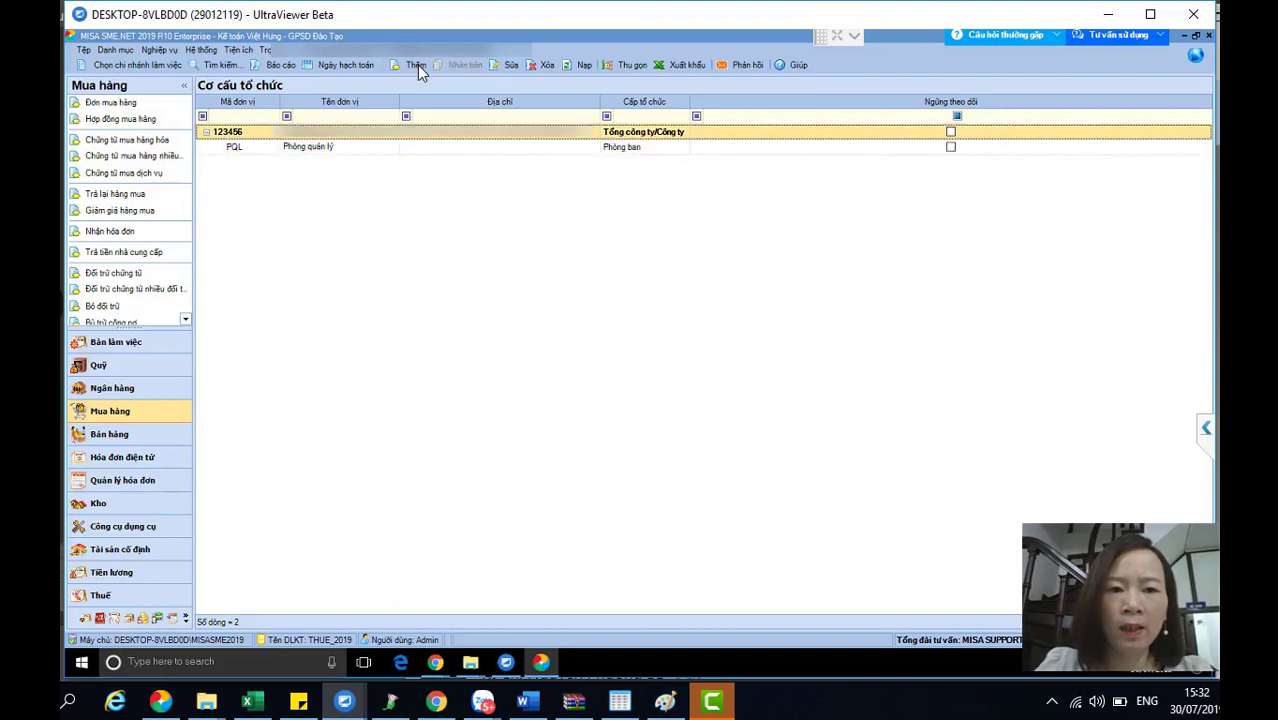
left_click(322, 146)
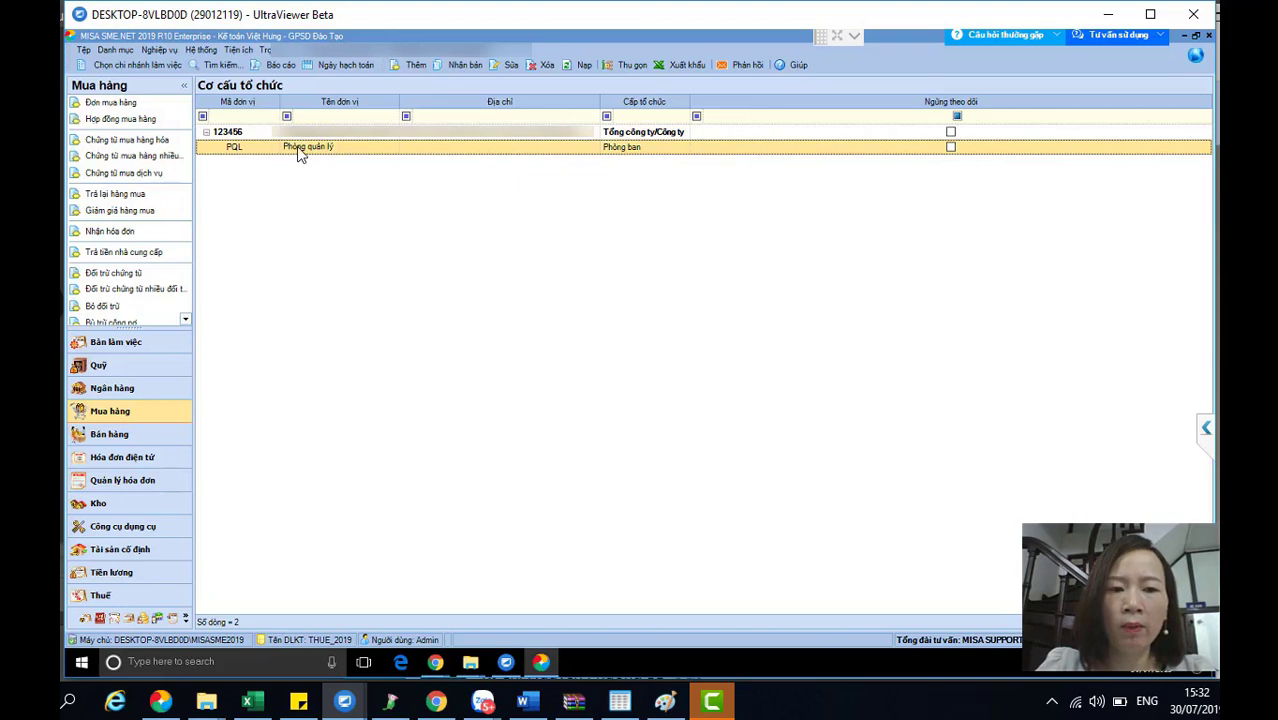
left_click(326, 136)
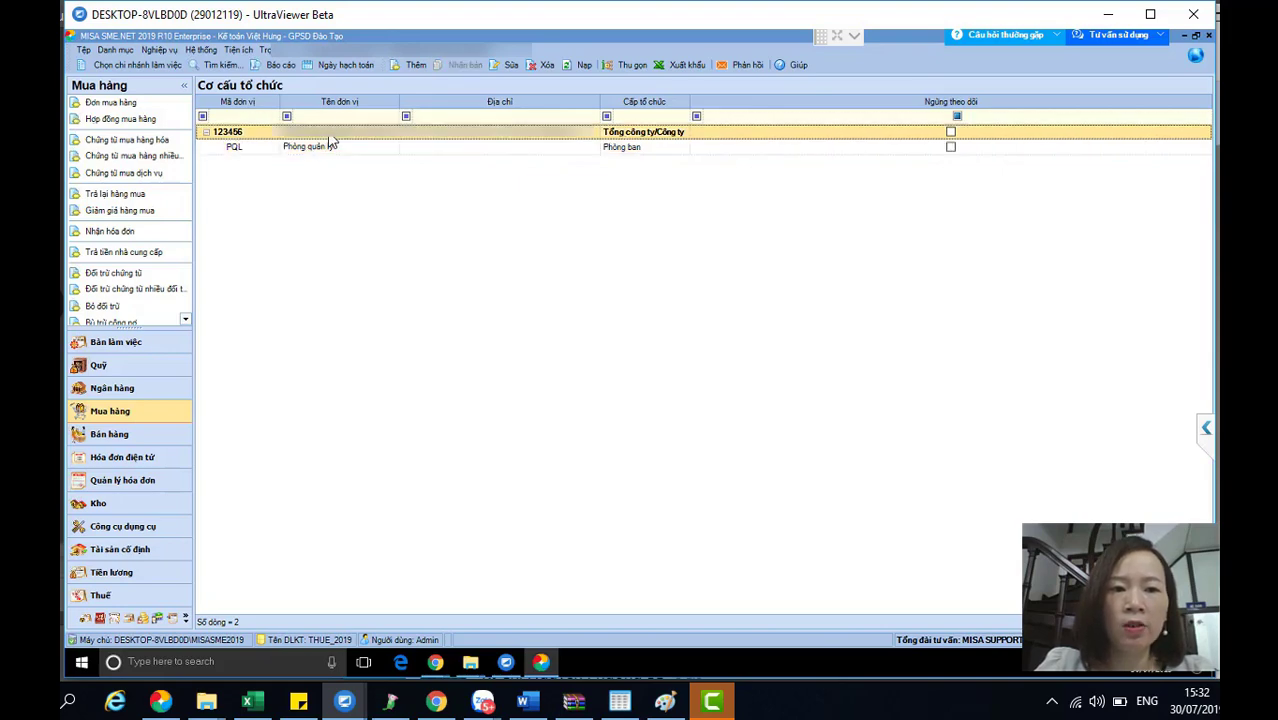
left_click(414, 70)
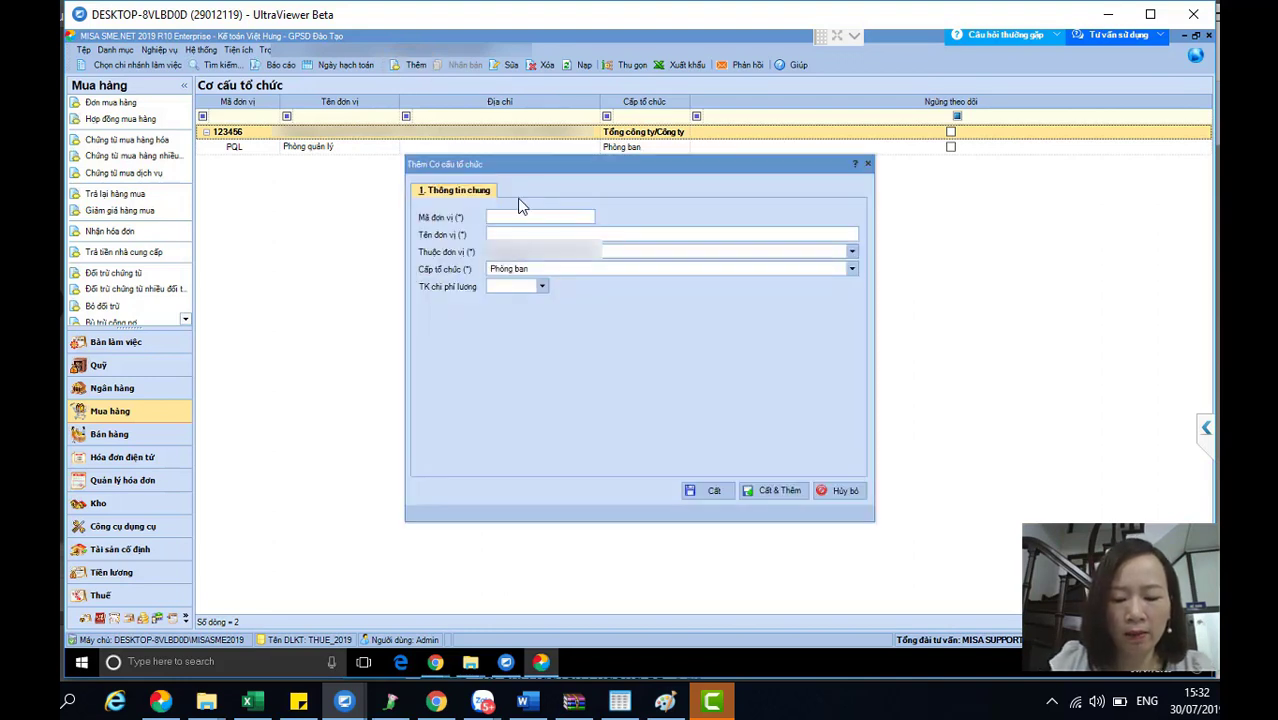
- Enter code PDT and name 'Phòng đào tạo' for the new department and save it
type("PDT")
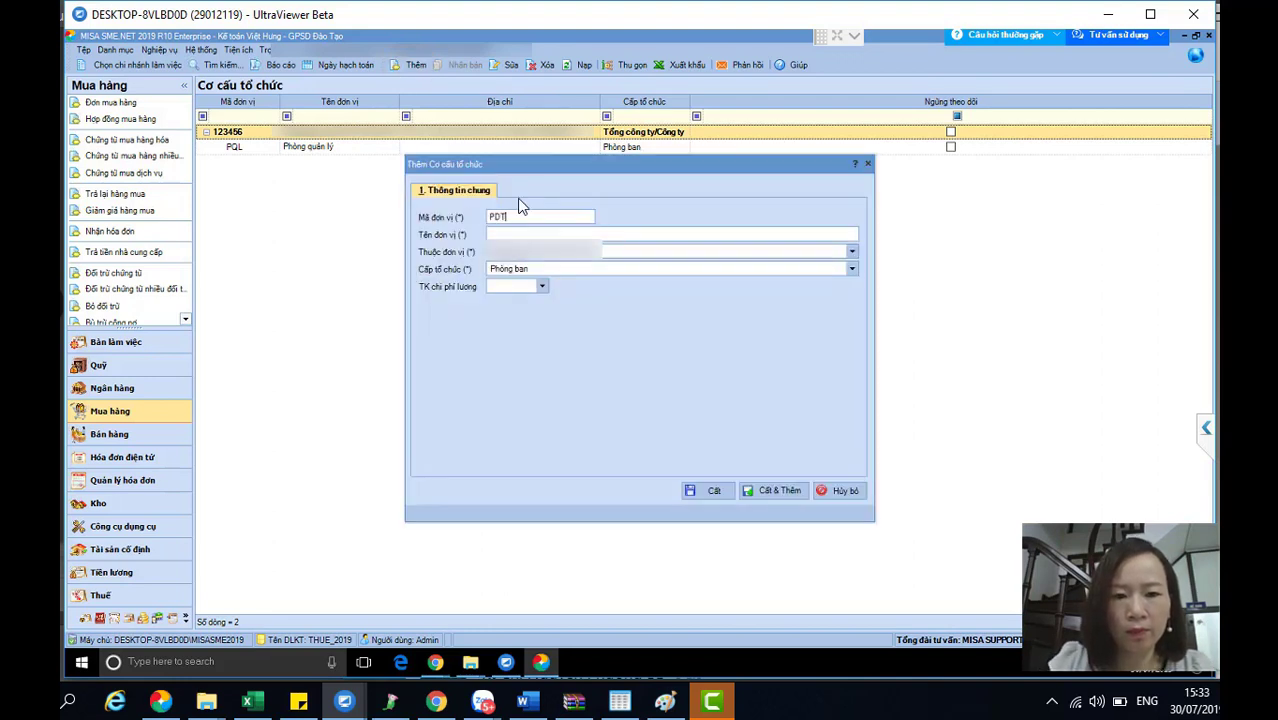
key("Tab")
type("P")
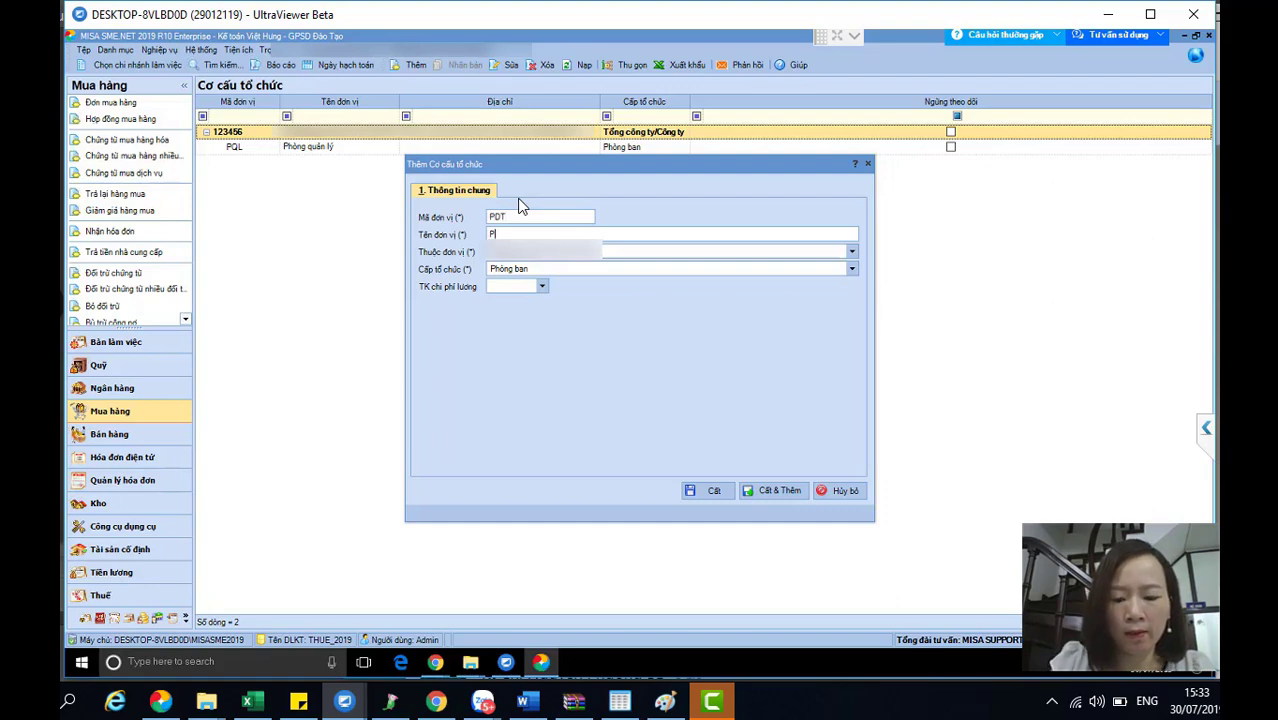
type("hòng đào tạo")
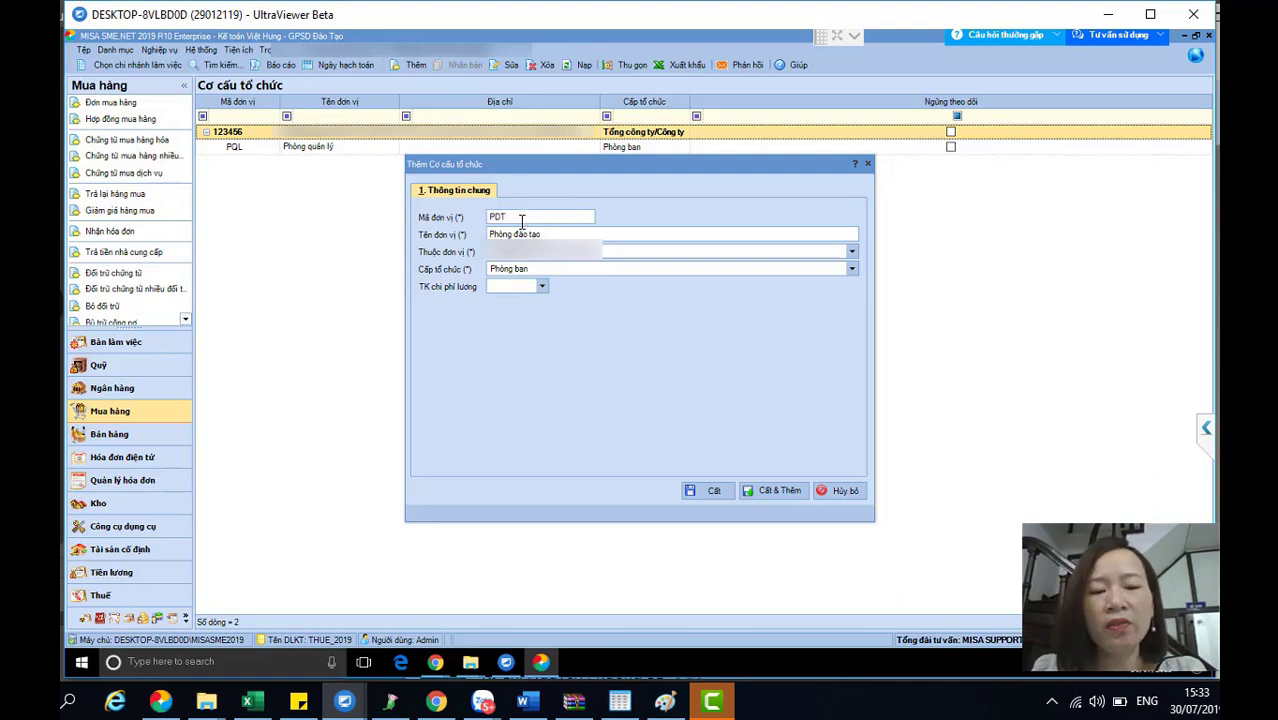
left_click_drag(550, 233, 486, 234)
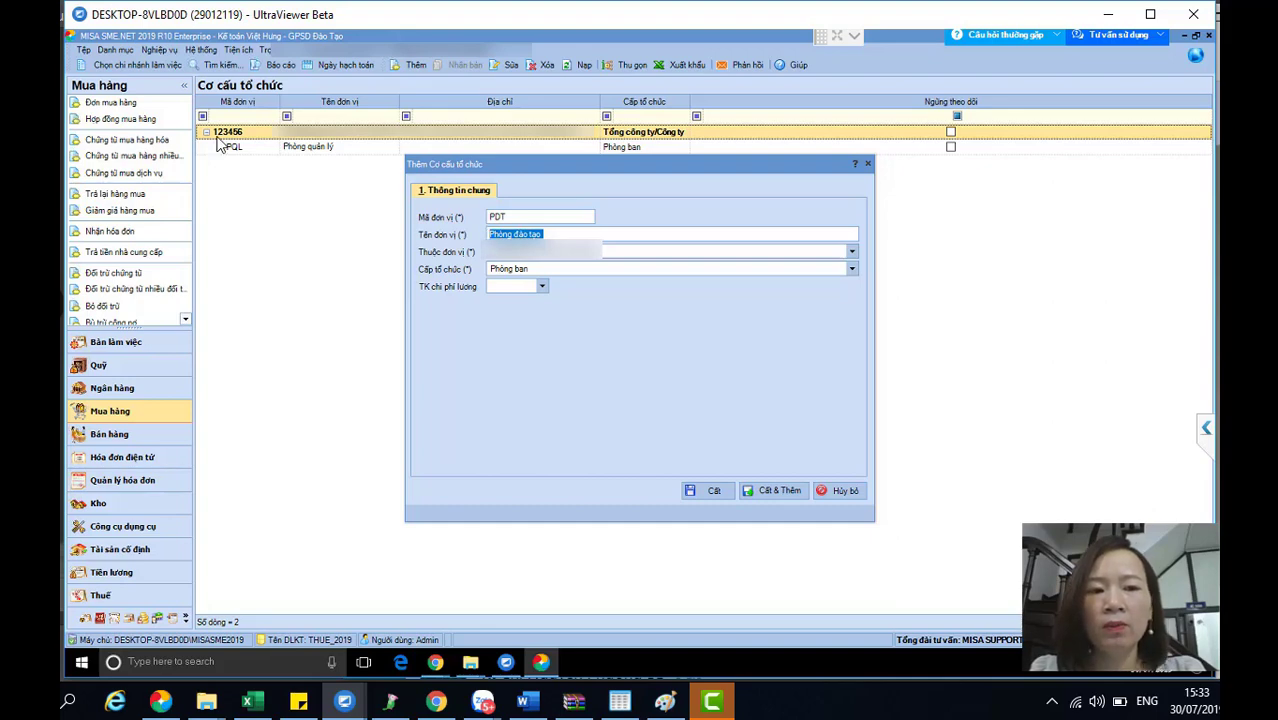
left_click(503, 217)
type("PDT")
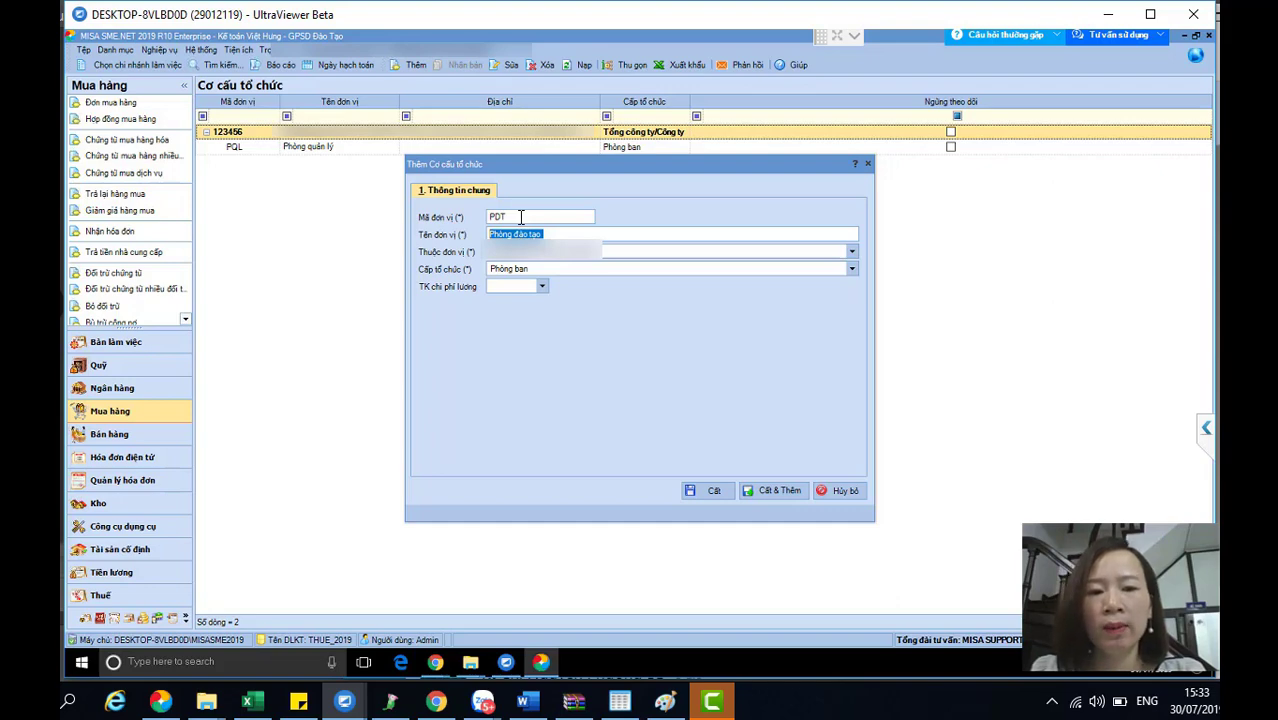
left_click(712, 493)
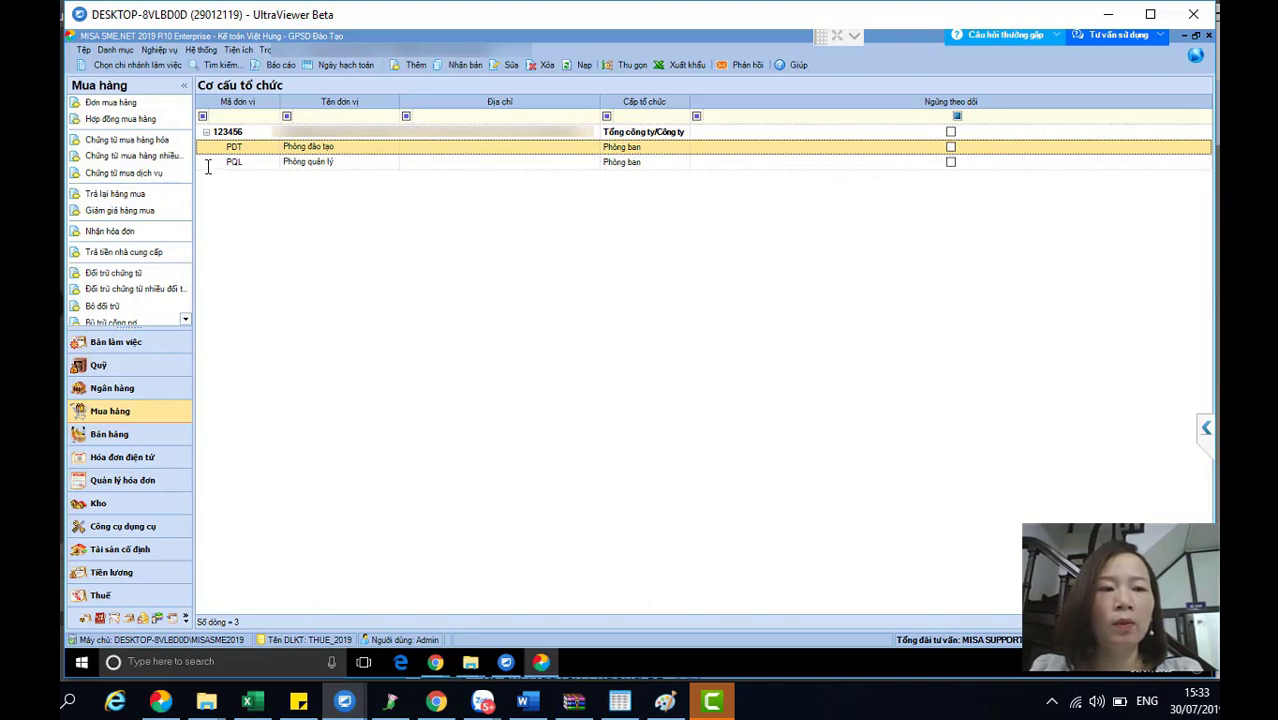
- Open the Khách hàng customer list from Danh mục > Đối tượng
left_click(102, 50)
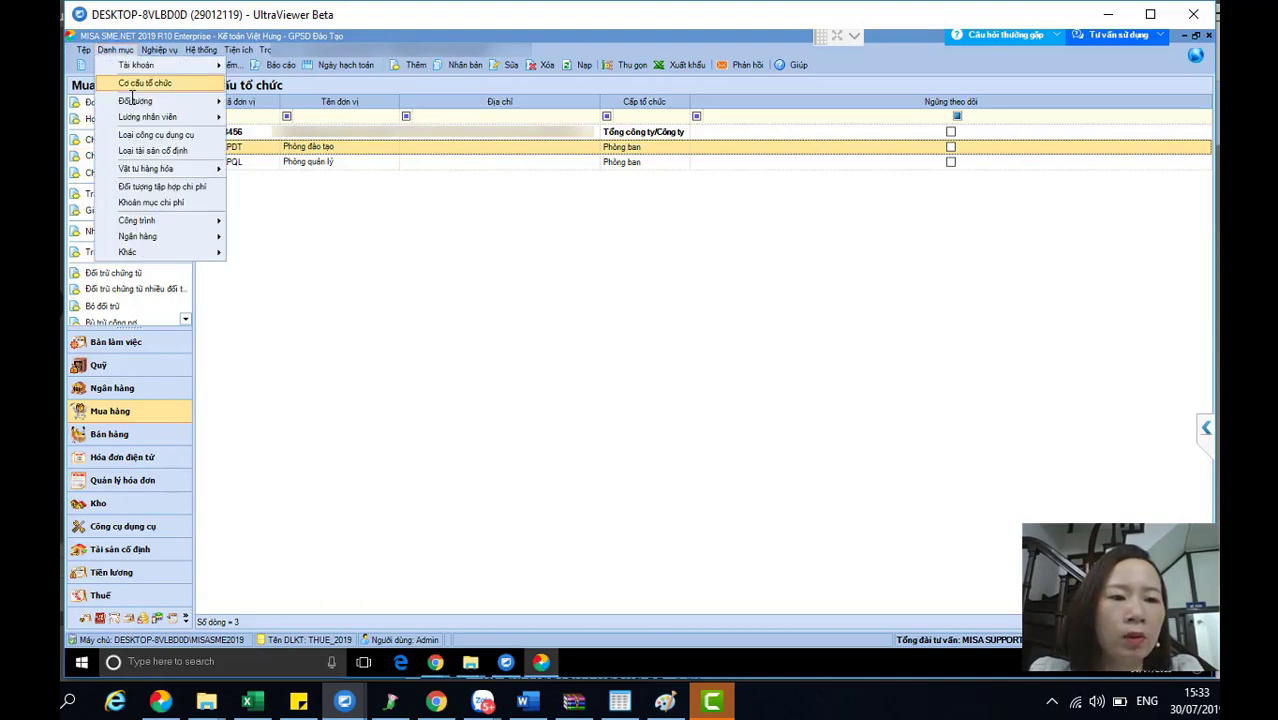
mouse_move(133, 101)
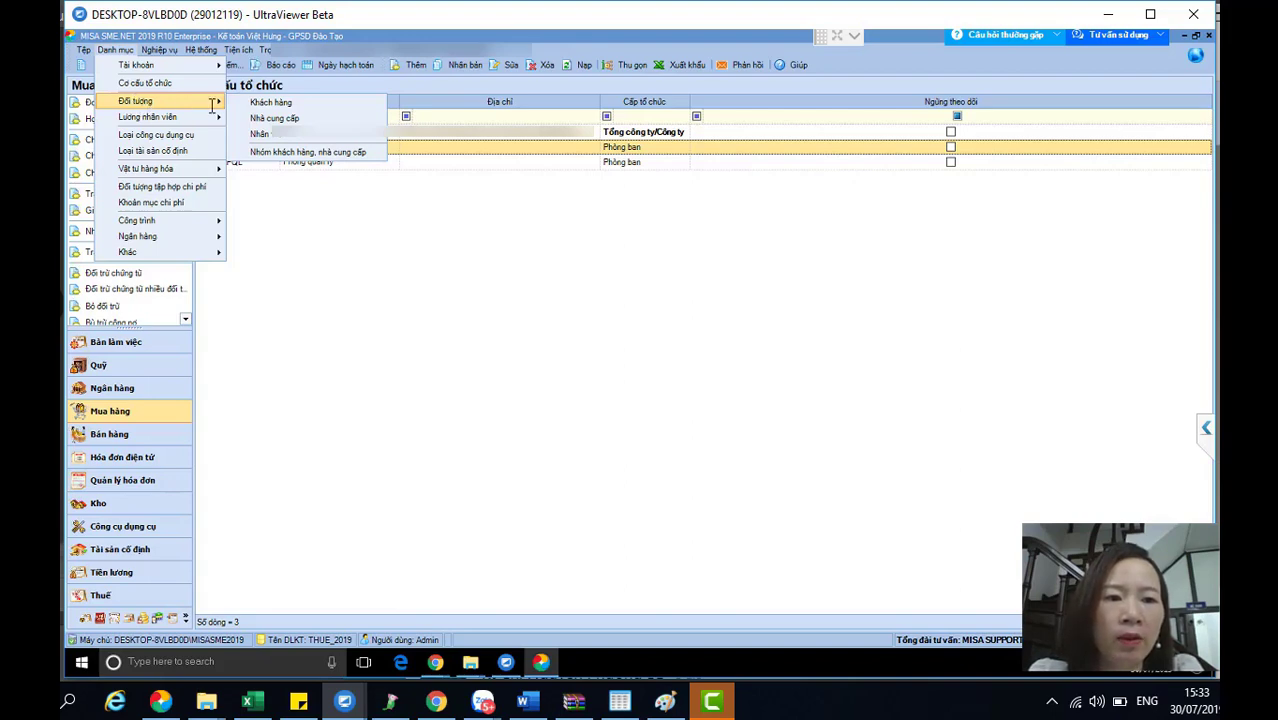
left_click(286, 103)
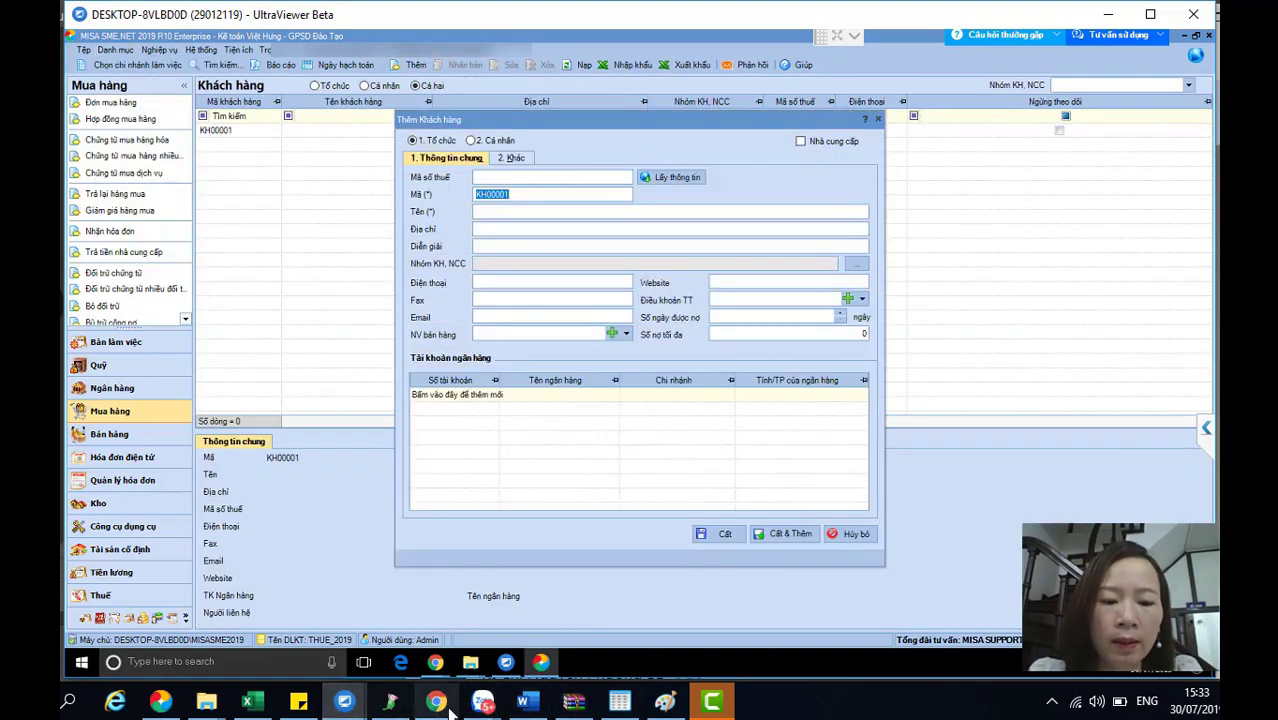
left_click(483, 700)
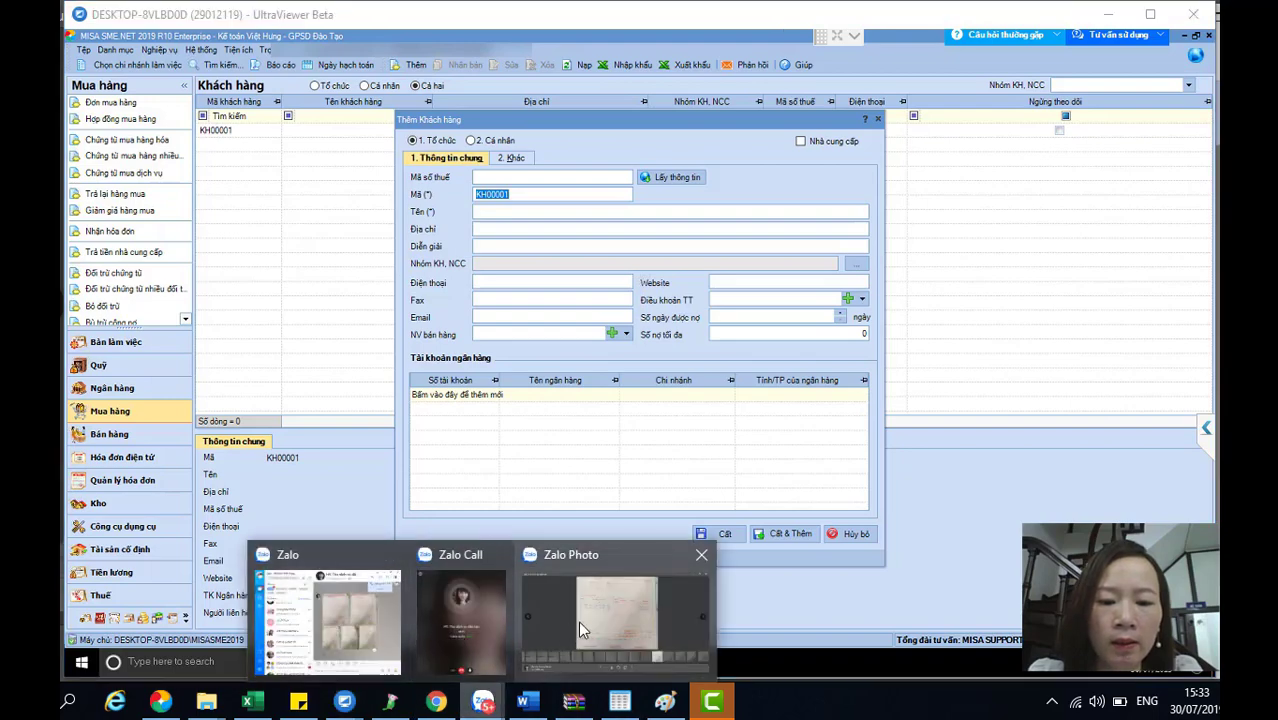
left_click(583, 628)
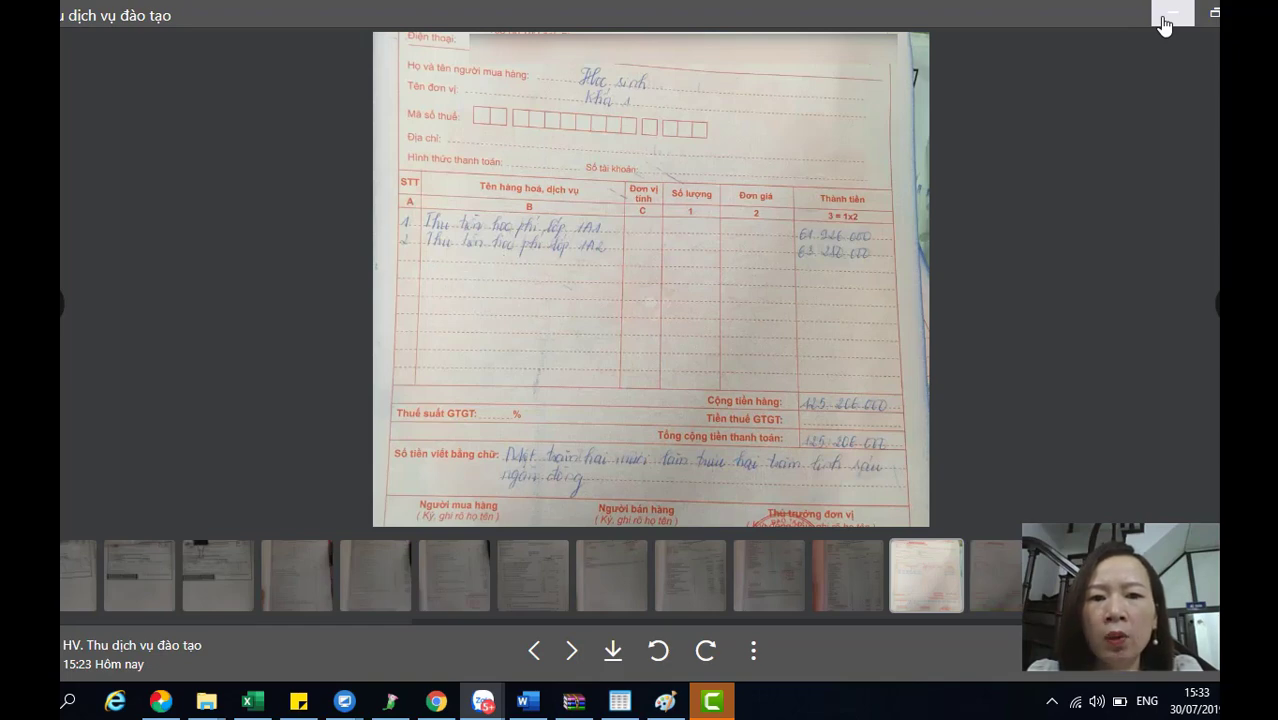
left_click(1165, 25)
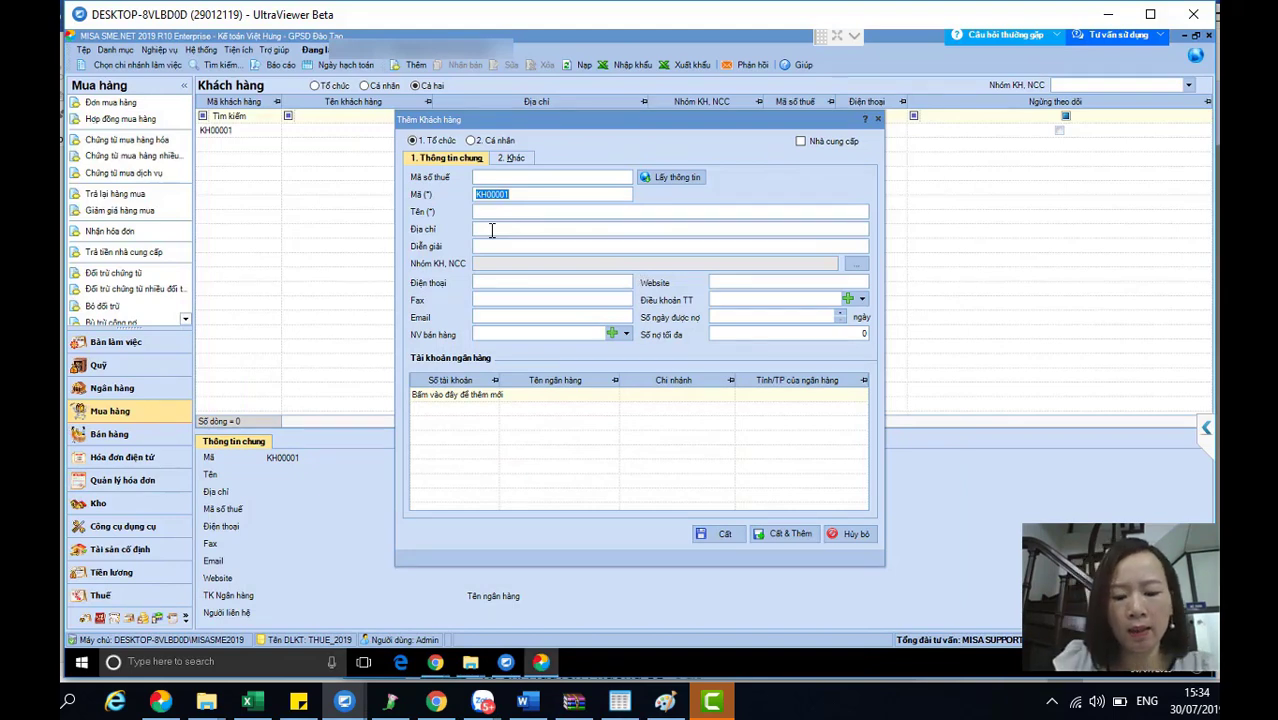
- Enter code KH.KHOI1 and a partial name, then close the customer form unsaved
type("KH.")
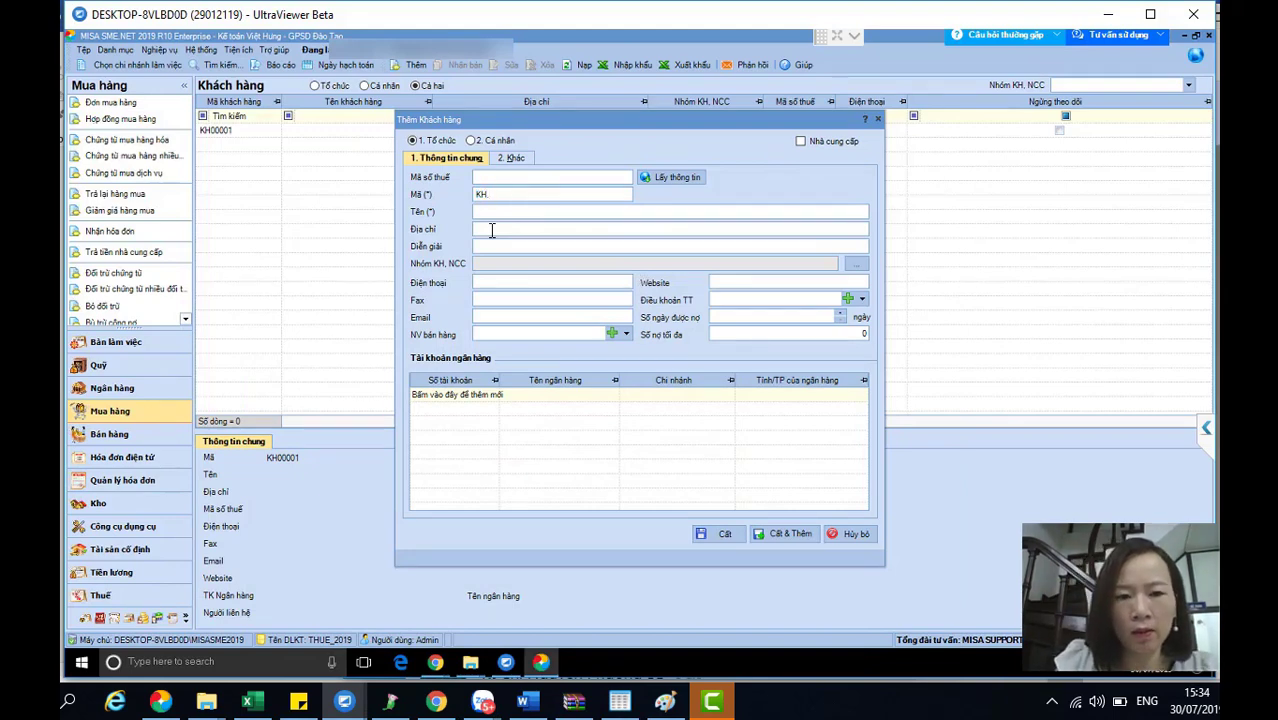
type("KHOI1")
key("Tab")
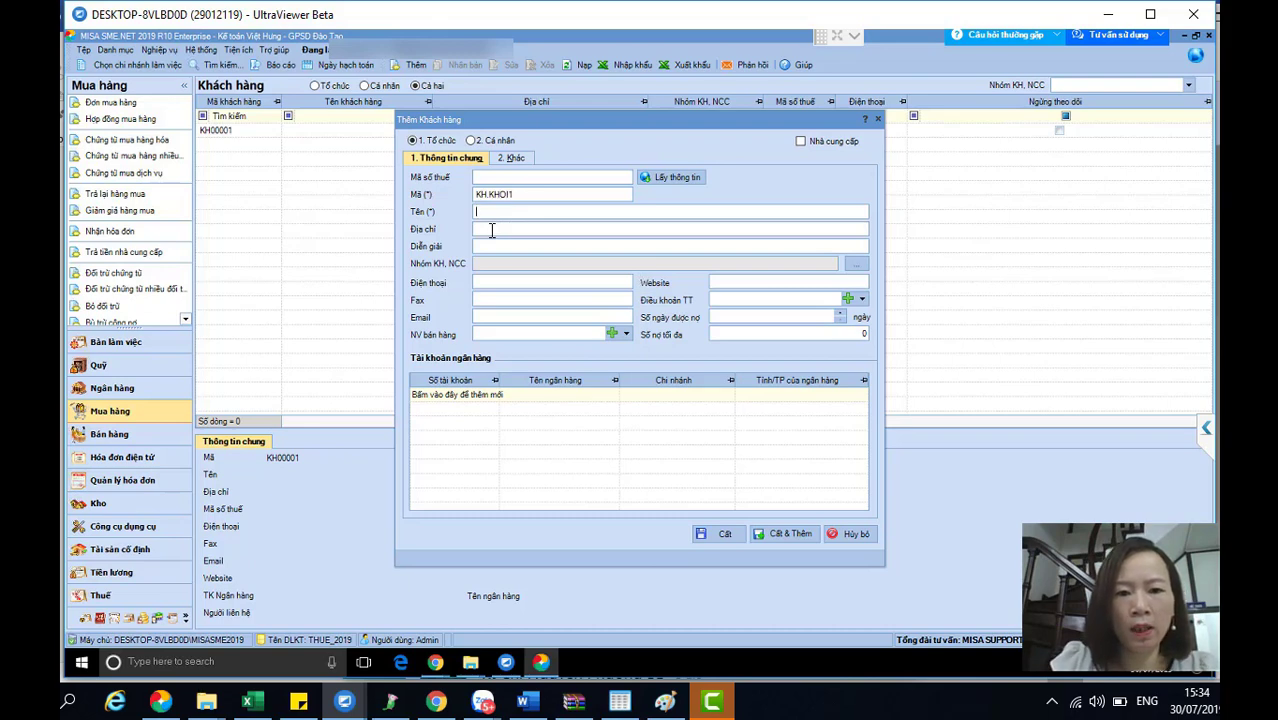
type("Khách hàng")
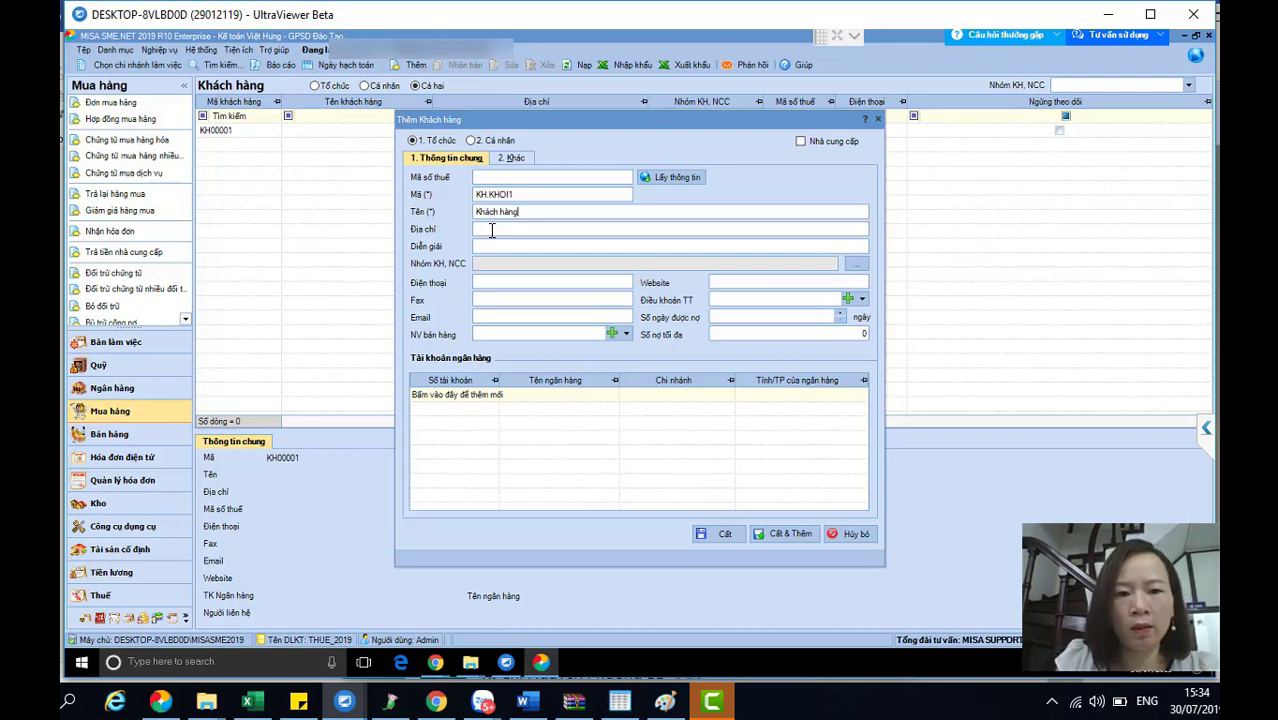
key("BackSpace")
key("BackSpace")
key("BackSpace")
key("BackSpace")
key("BackSpace")
key("BackSpace")
key("BackSpace")
key("BackSpace")
key("BackSpace")
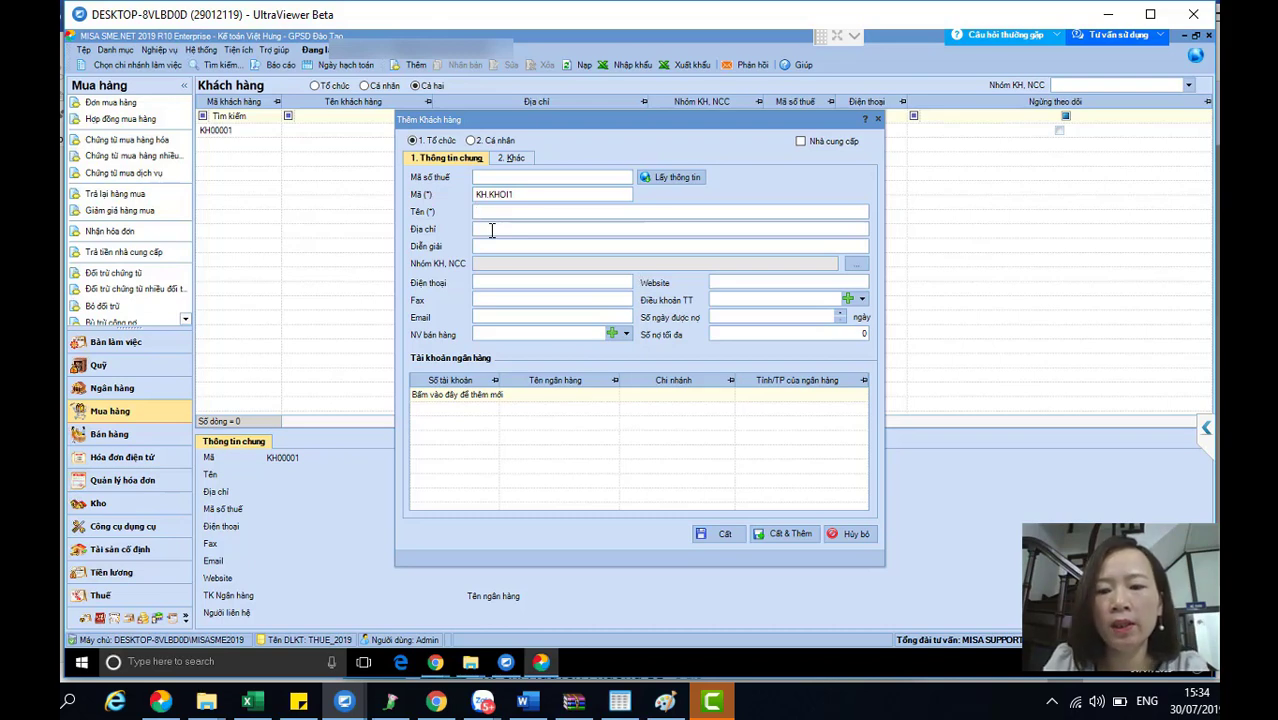
key("Escape")
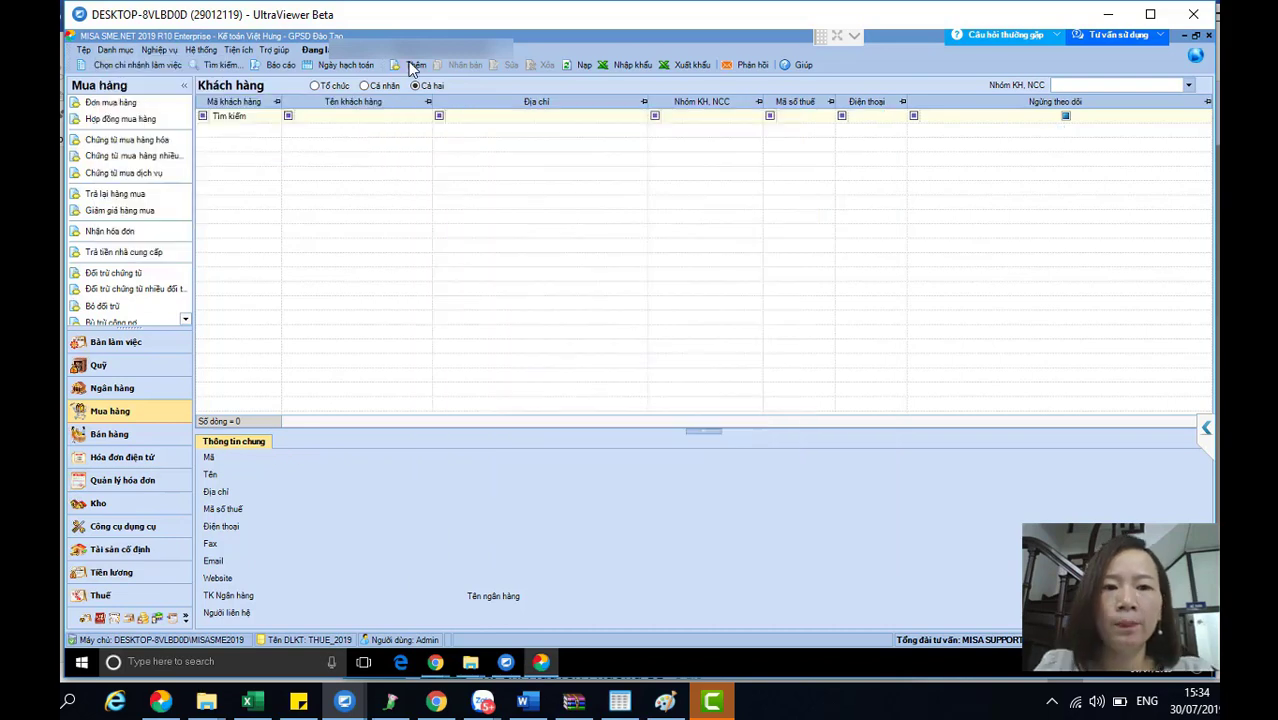
- Create customer KH.KHOI1 named 'Học sinh khối 1' with address Hà Nội and save it
left_click(410, 64)
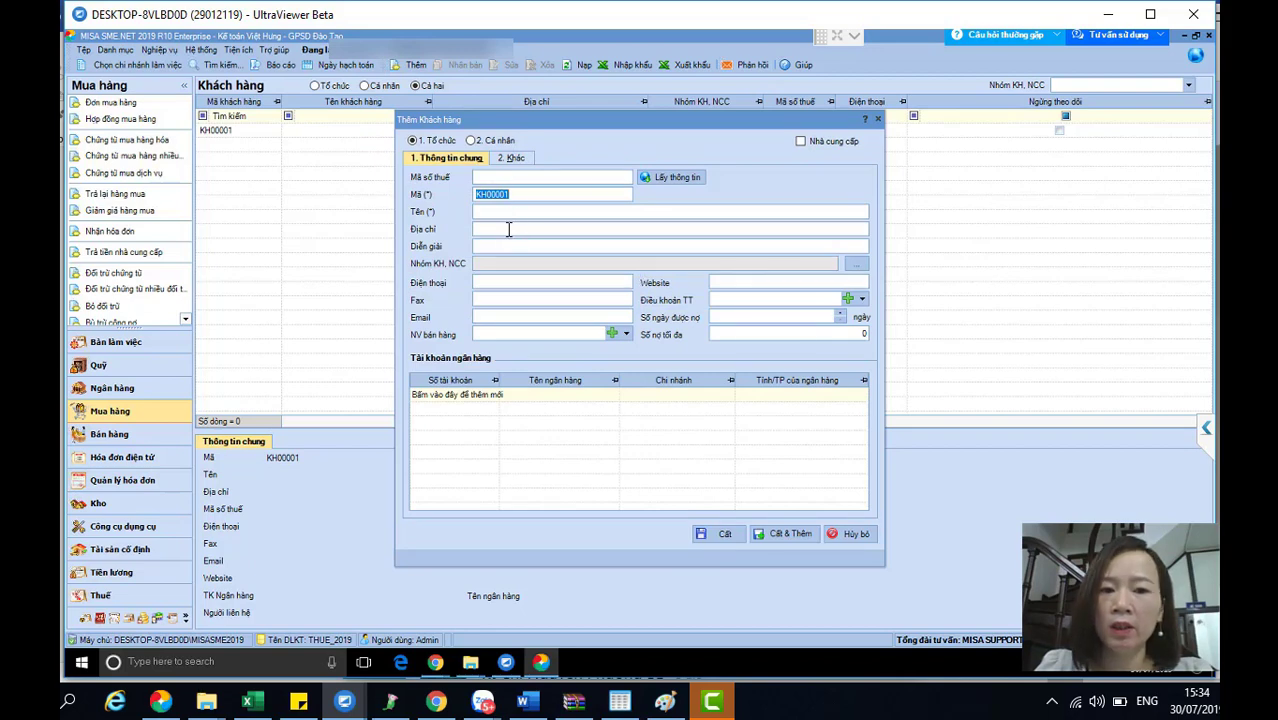
left_click(513, 194)
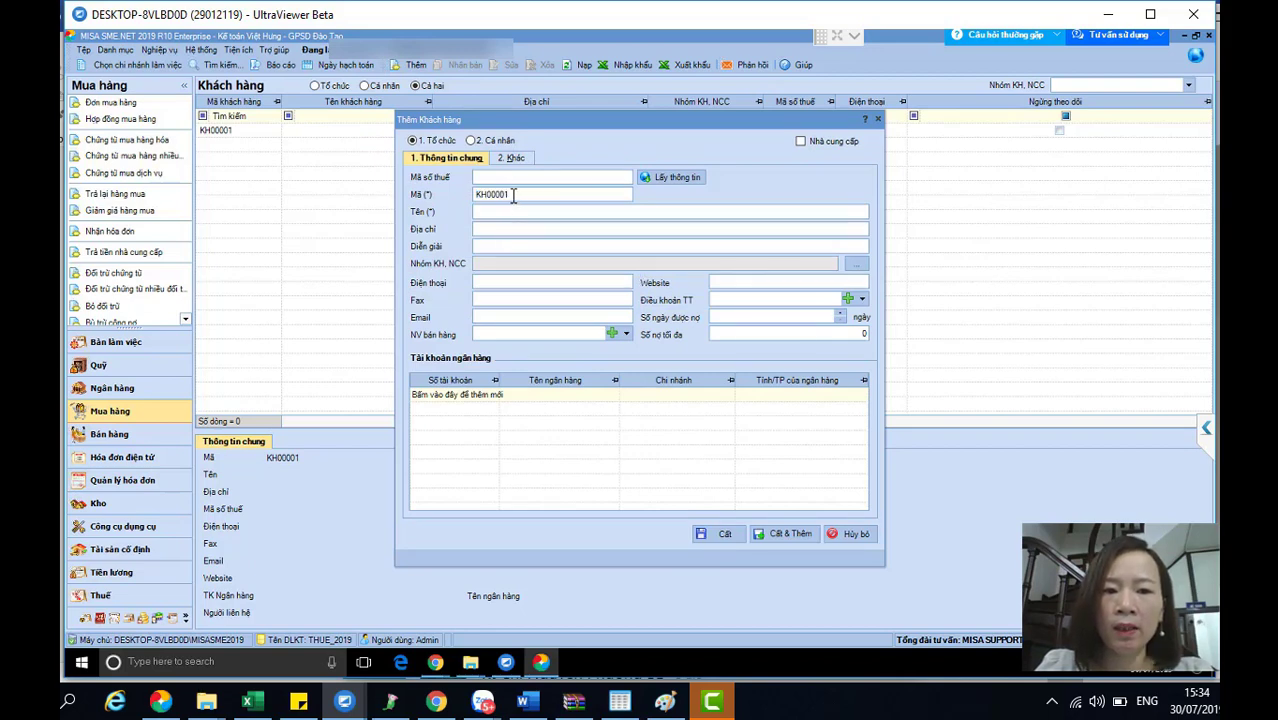
key("BackSpace")
key("BackSpace")
key("BackSpace")
key("BackSpace")
key("BackSpace")
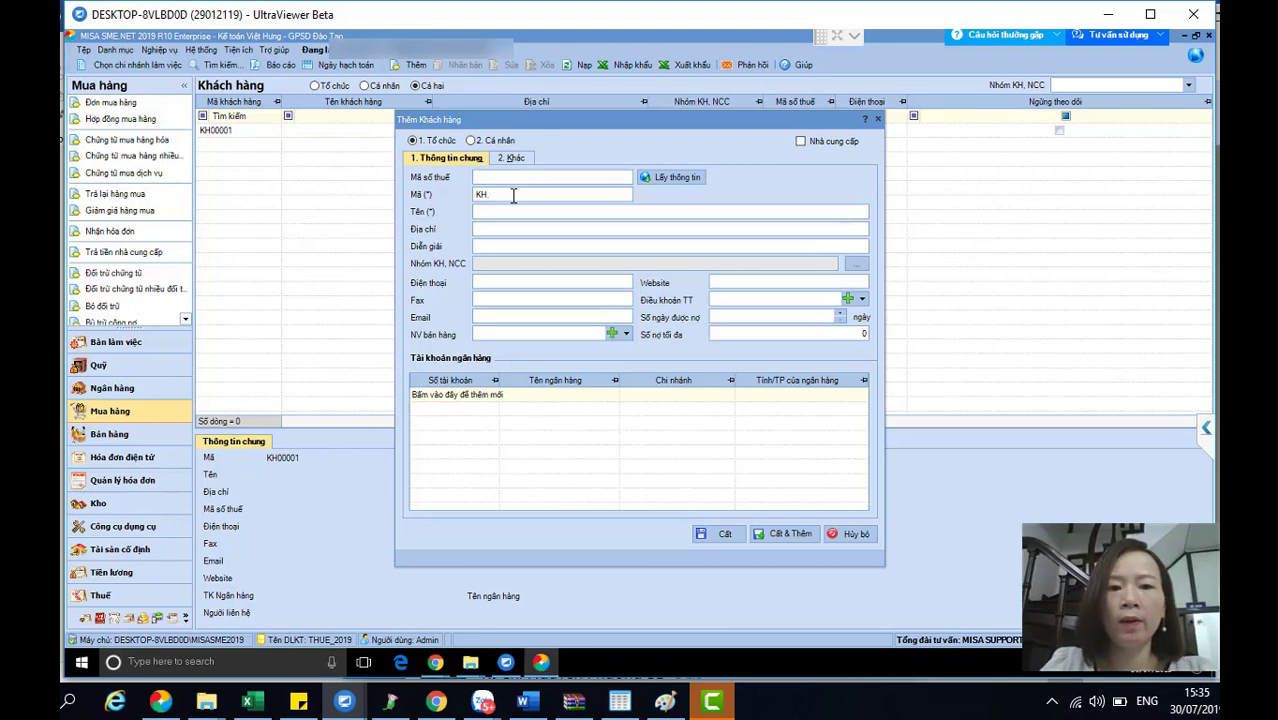
type(".")
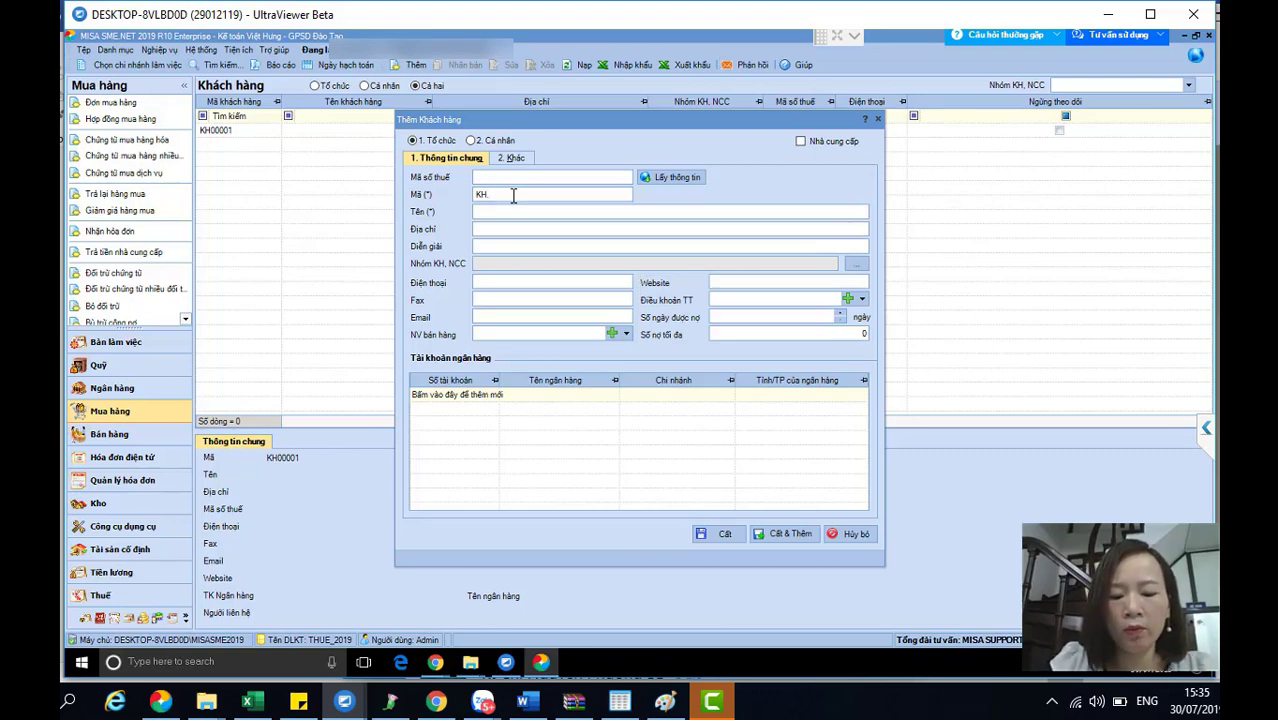
type("KHOI")
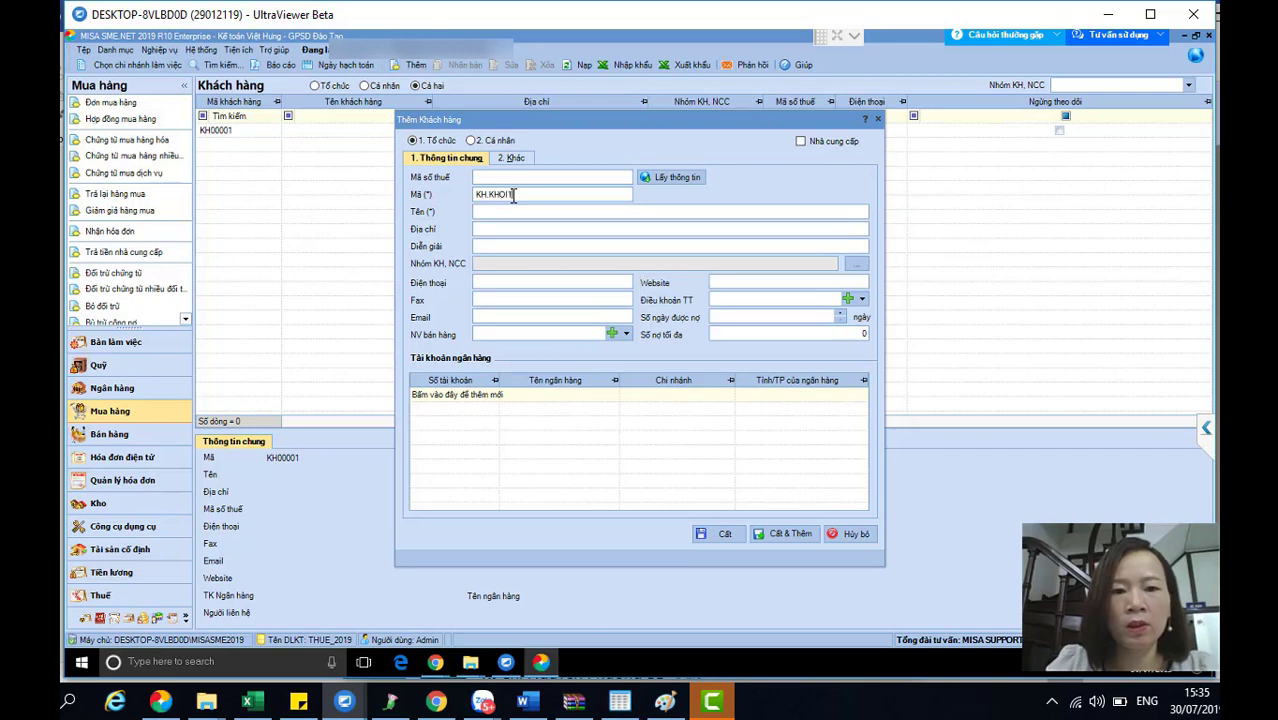
type("1")
left_click(505, 210)
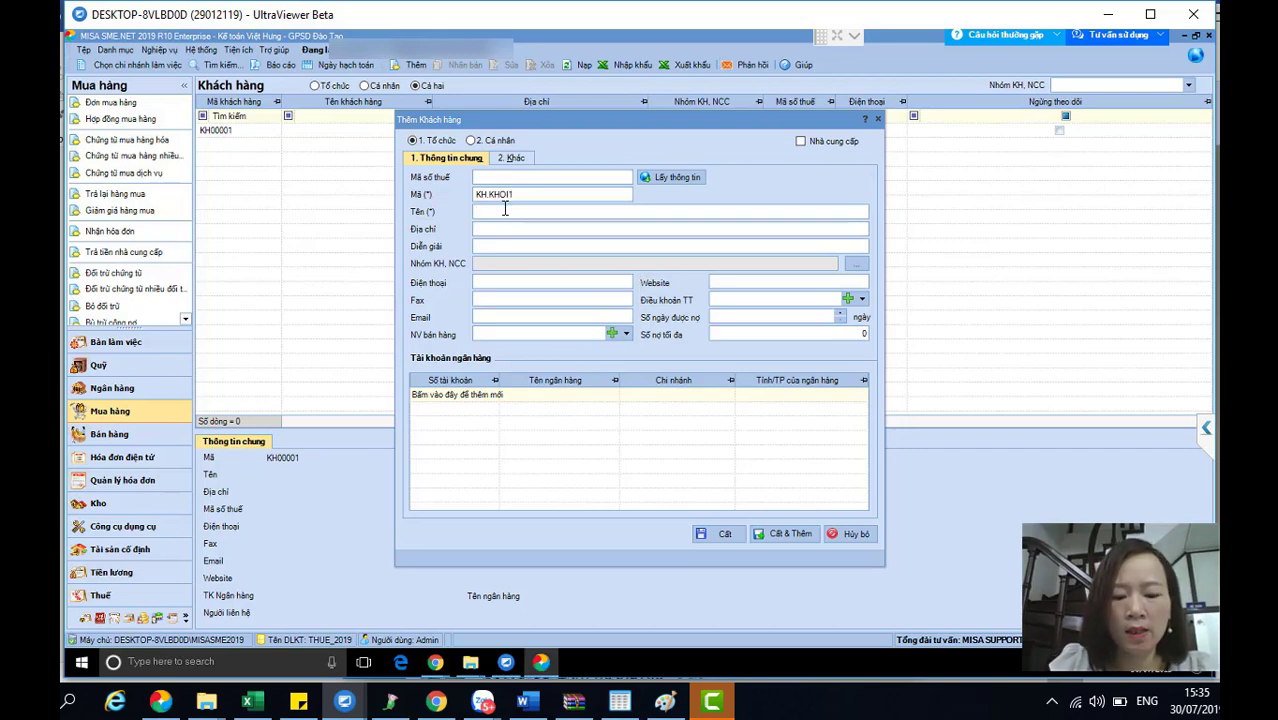
type("Học sinh kh")
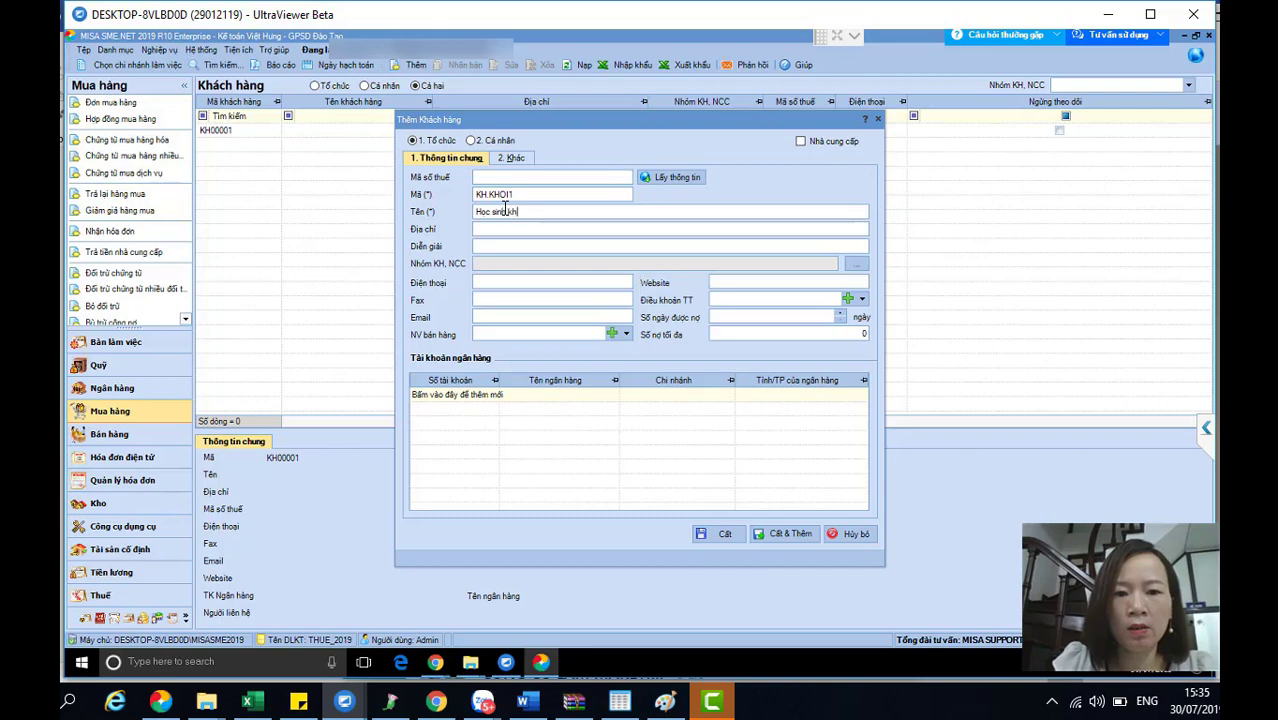
type("ối 1")
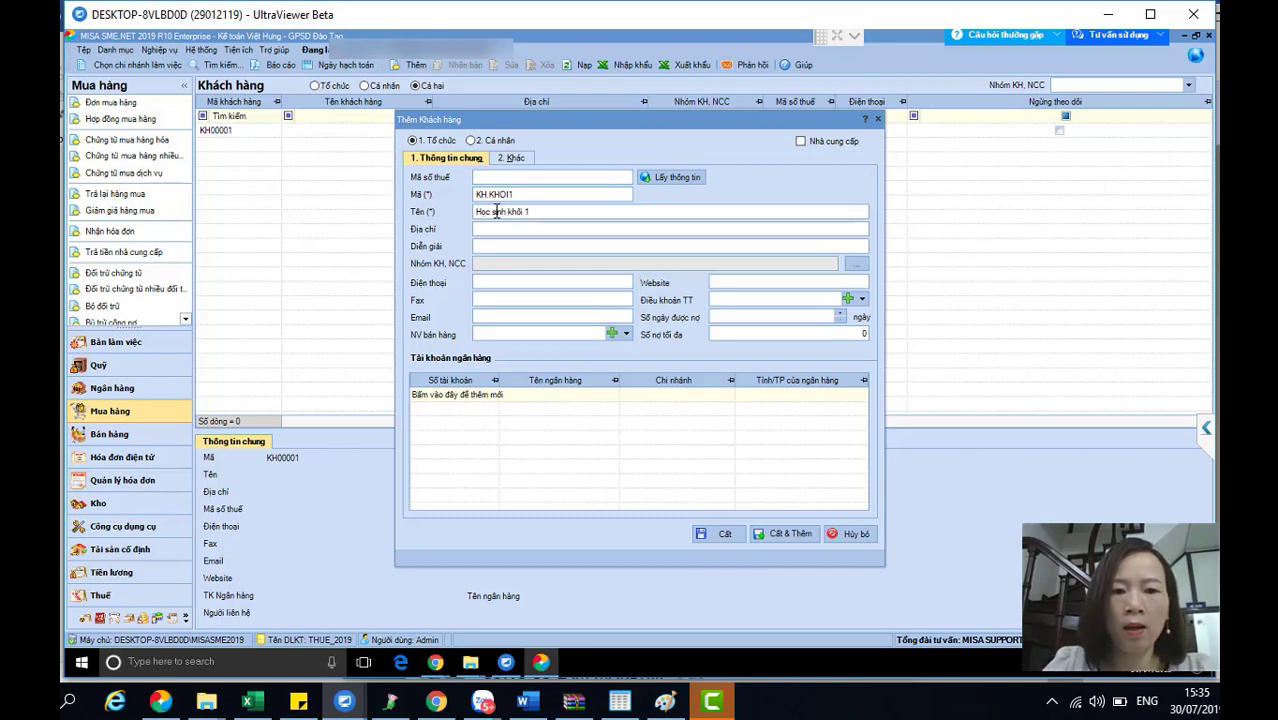
left_click(493, 229)
type("Tân")
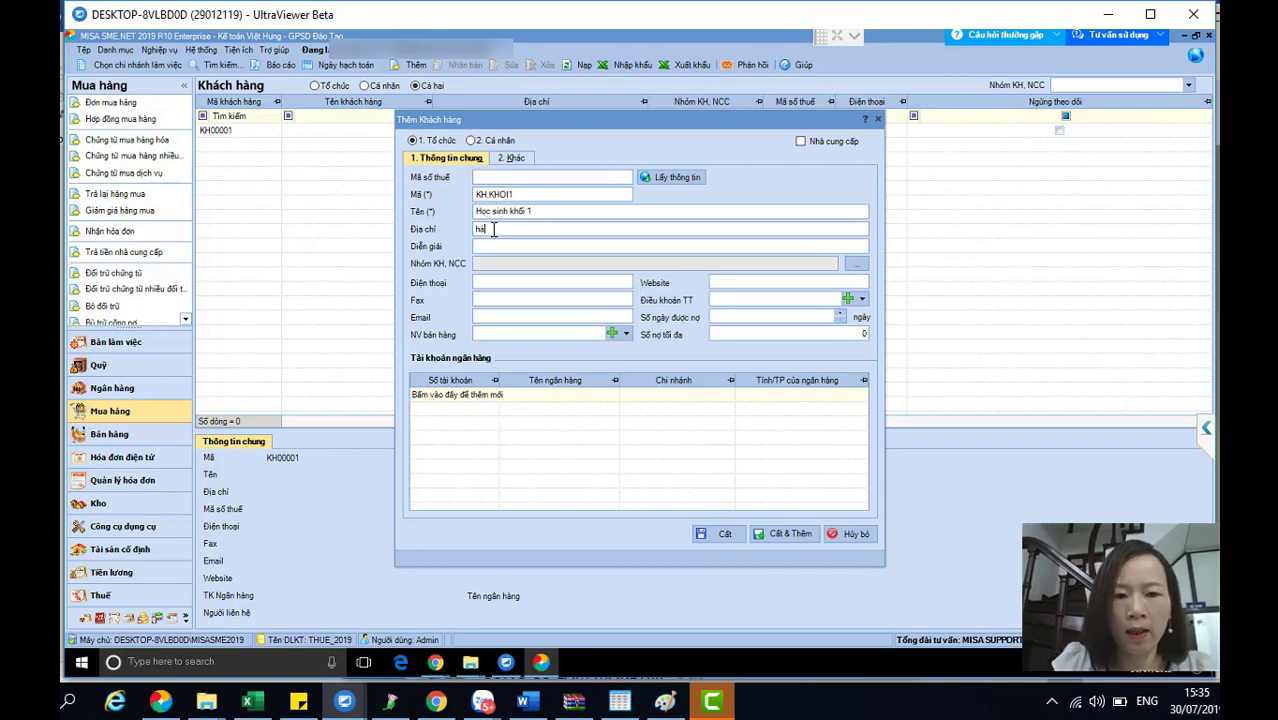
key("BackSpace")
key("BackSpace")
key("BackSpace")
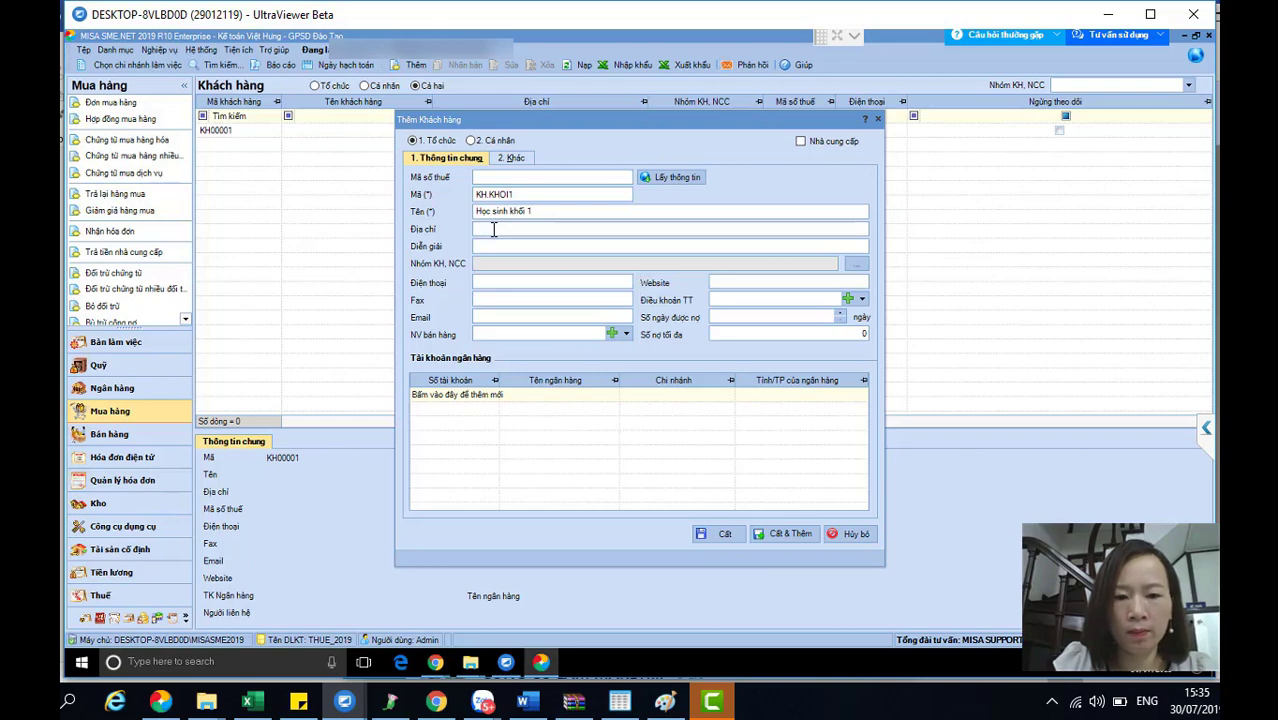
type("Hà Nội")
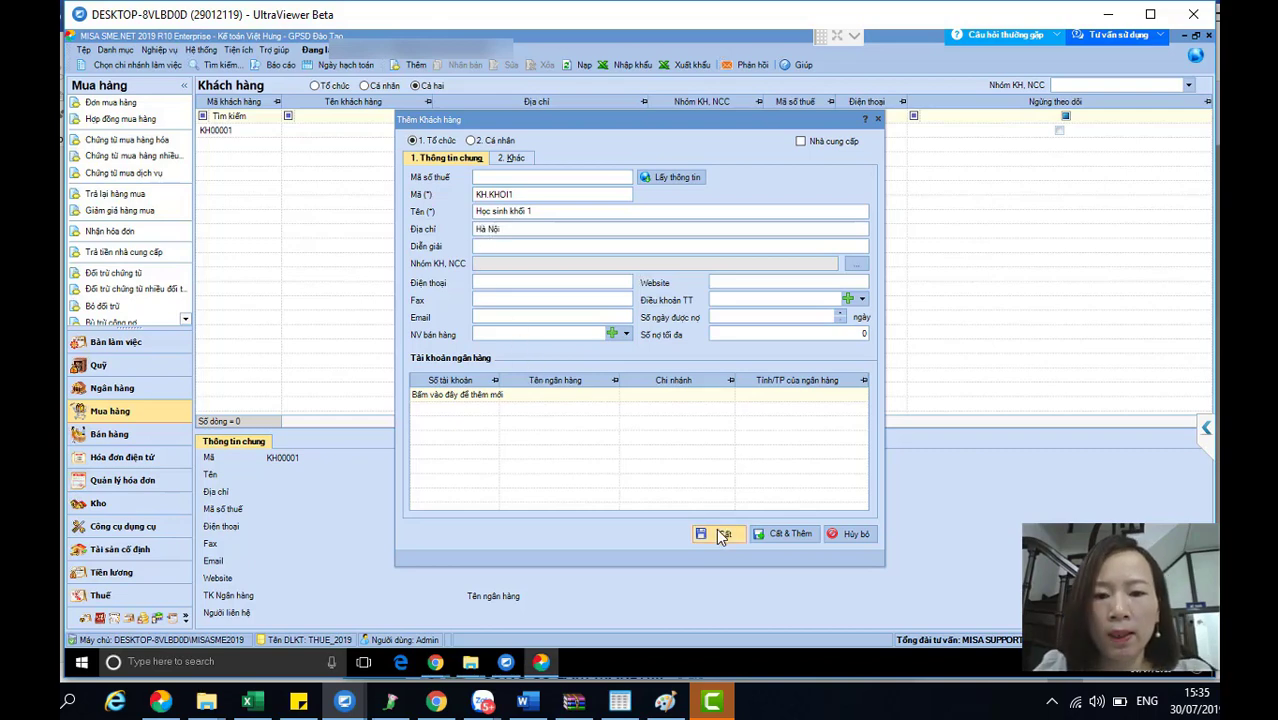
left_click(717, 531)
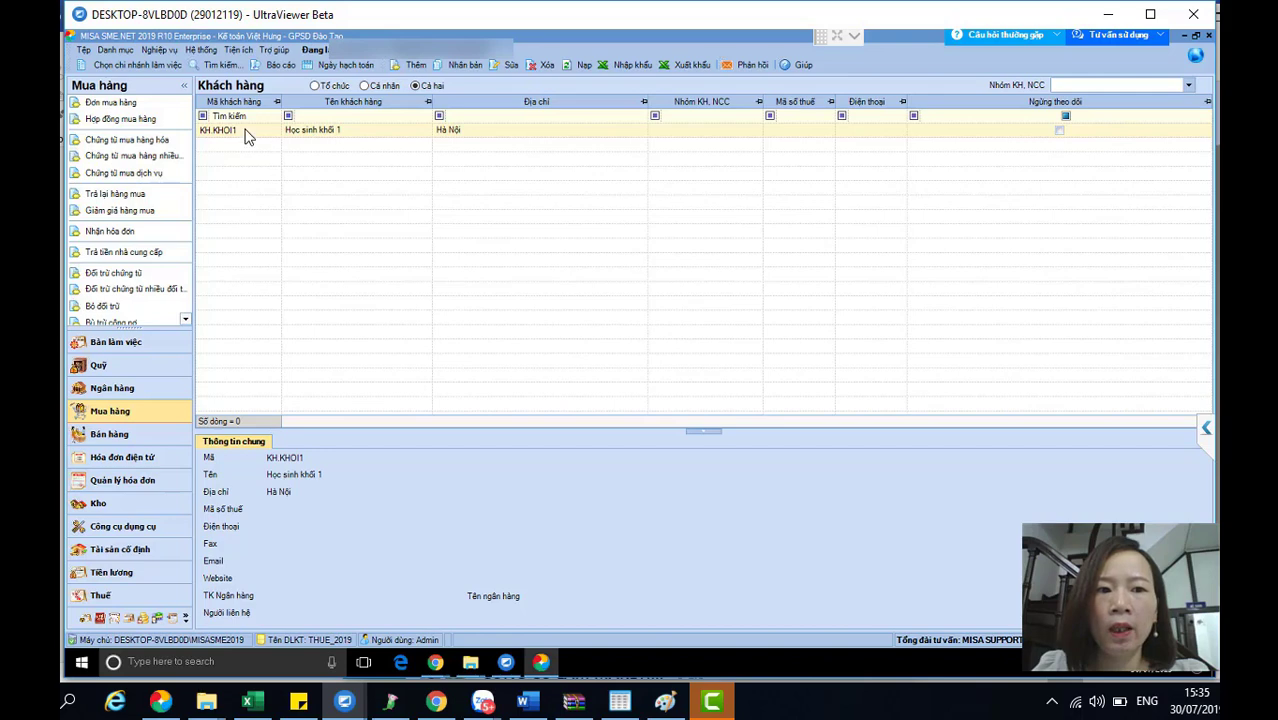
key("ctrl+n")
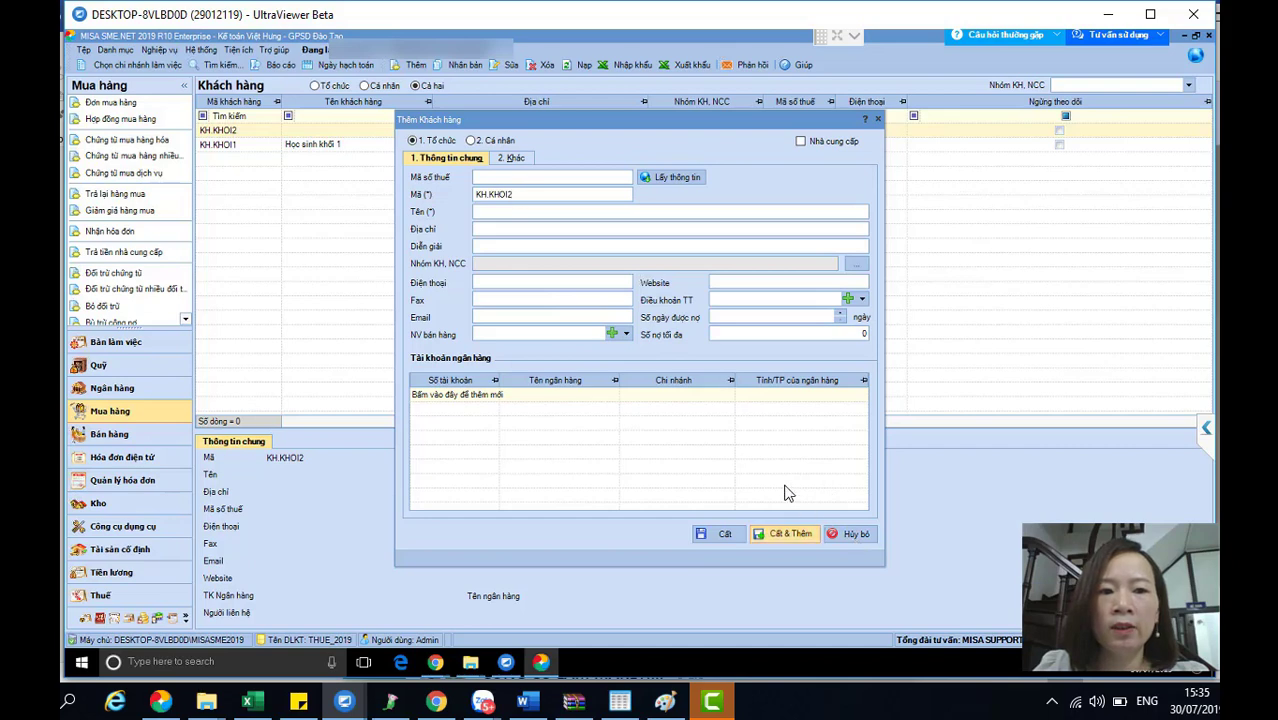
- Discard the draft, then duplicate KH.KHOI1 as KH.KHOI2 'Học sinh khối 2' and save it
left_click(847, 533)
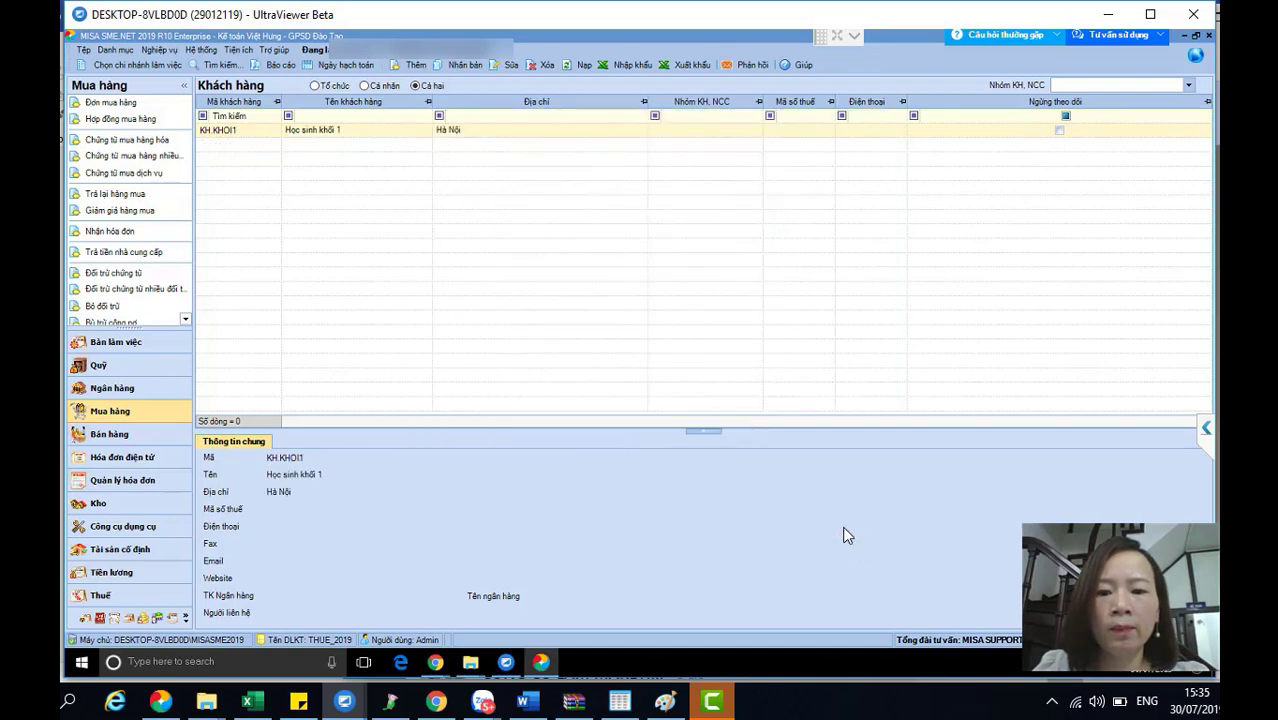
right_click(325, 137)
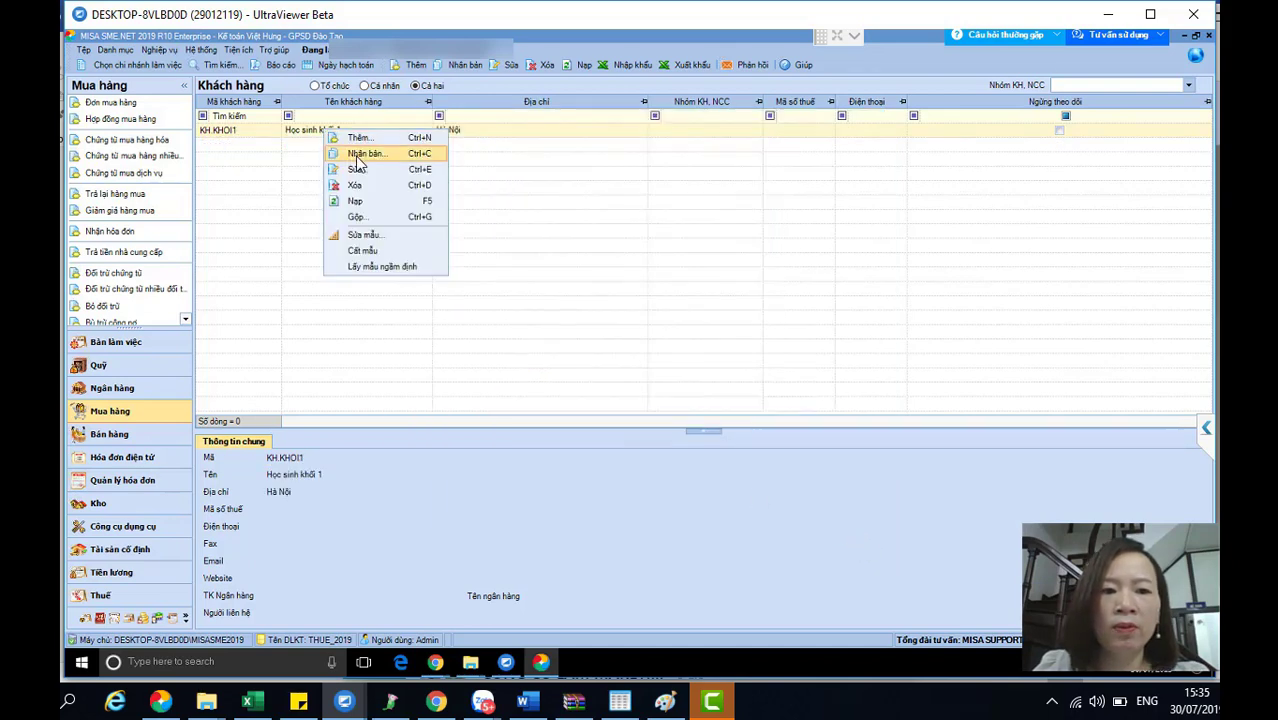
left_click(358, 155)
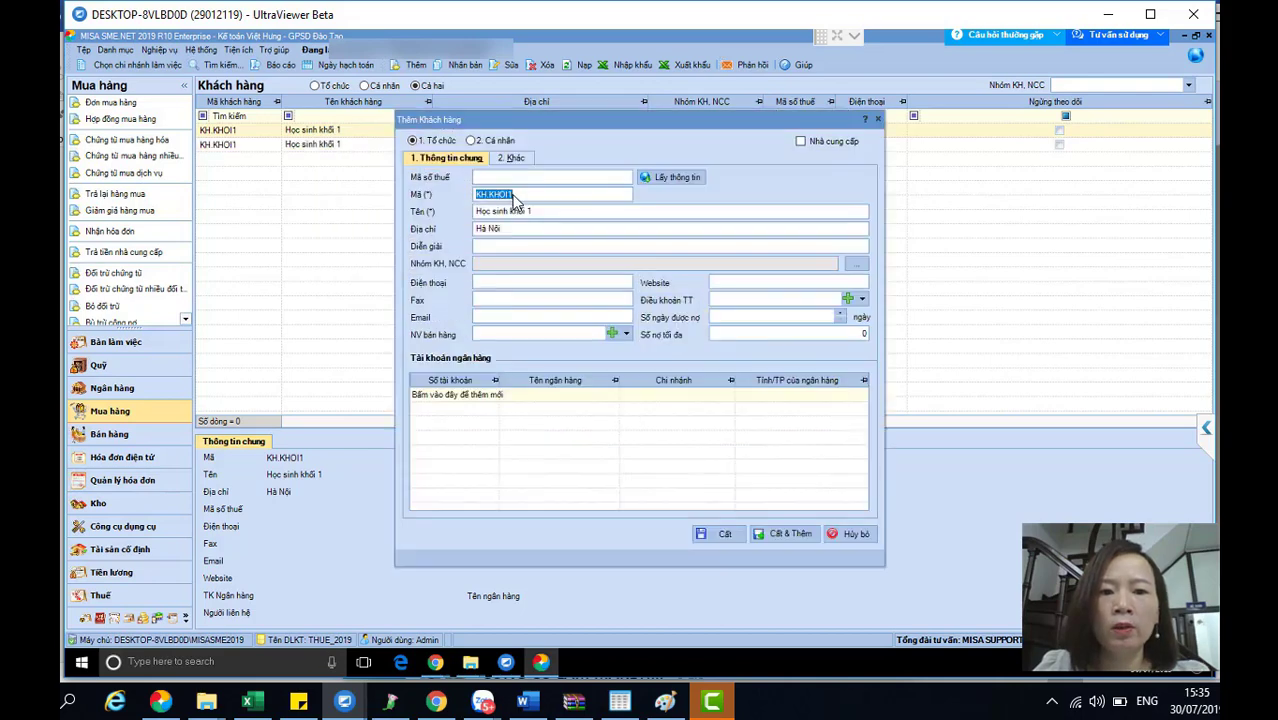
left_click(514, 194)
key("BackSpace")
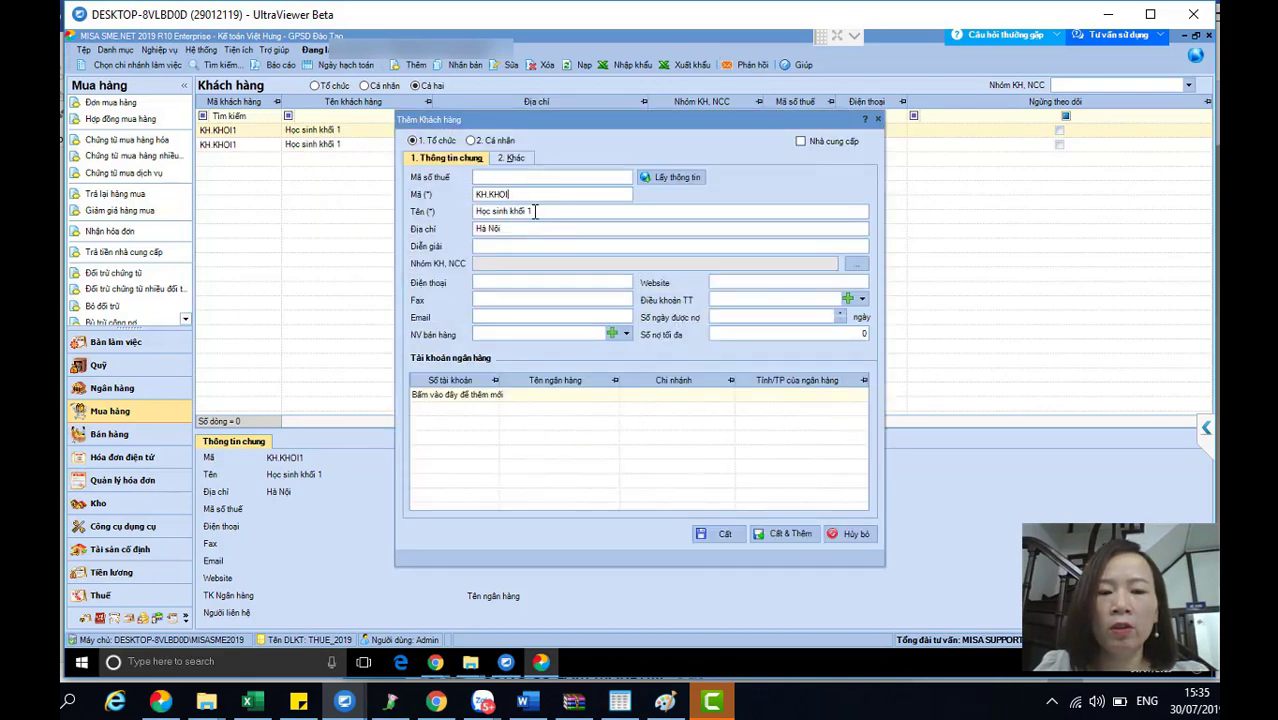
type("2")
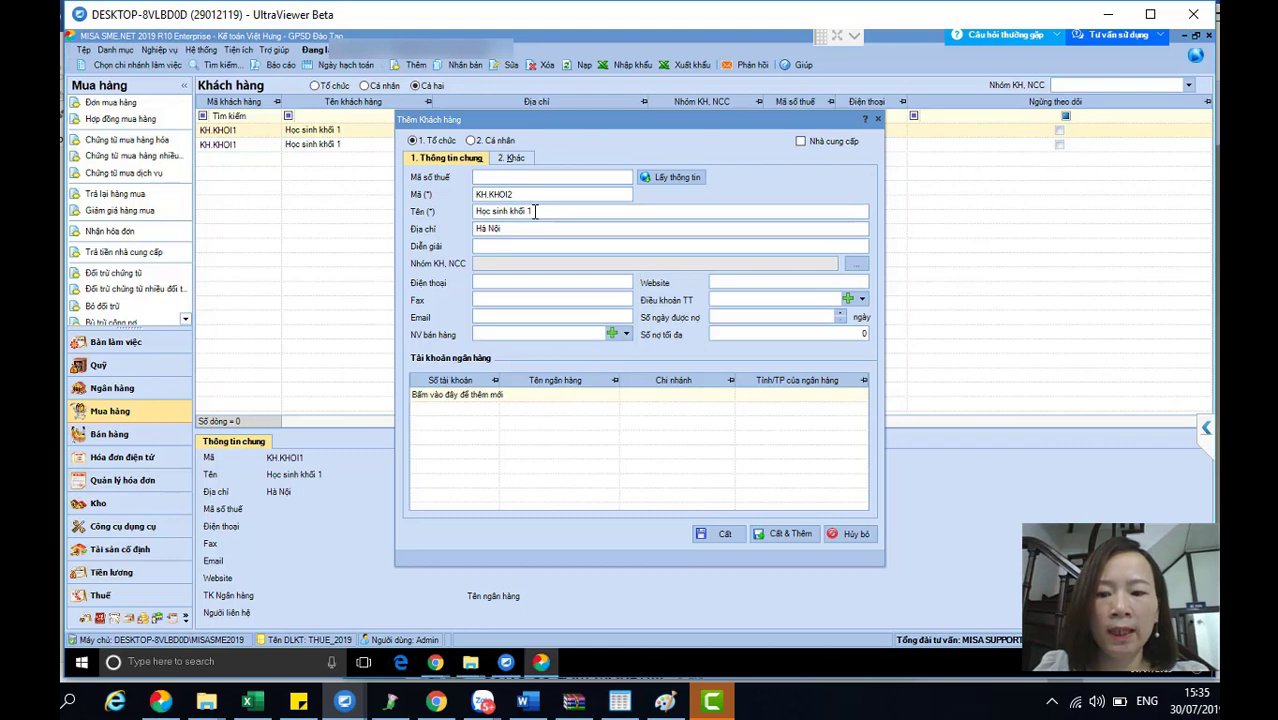
key("Tab")
left_click(535, 226)
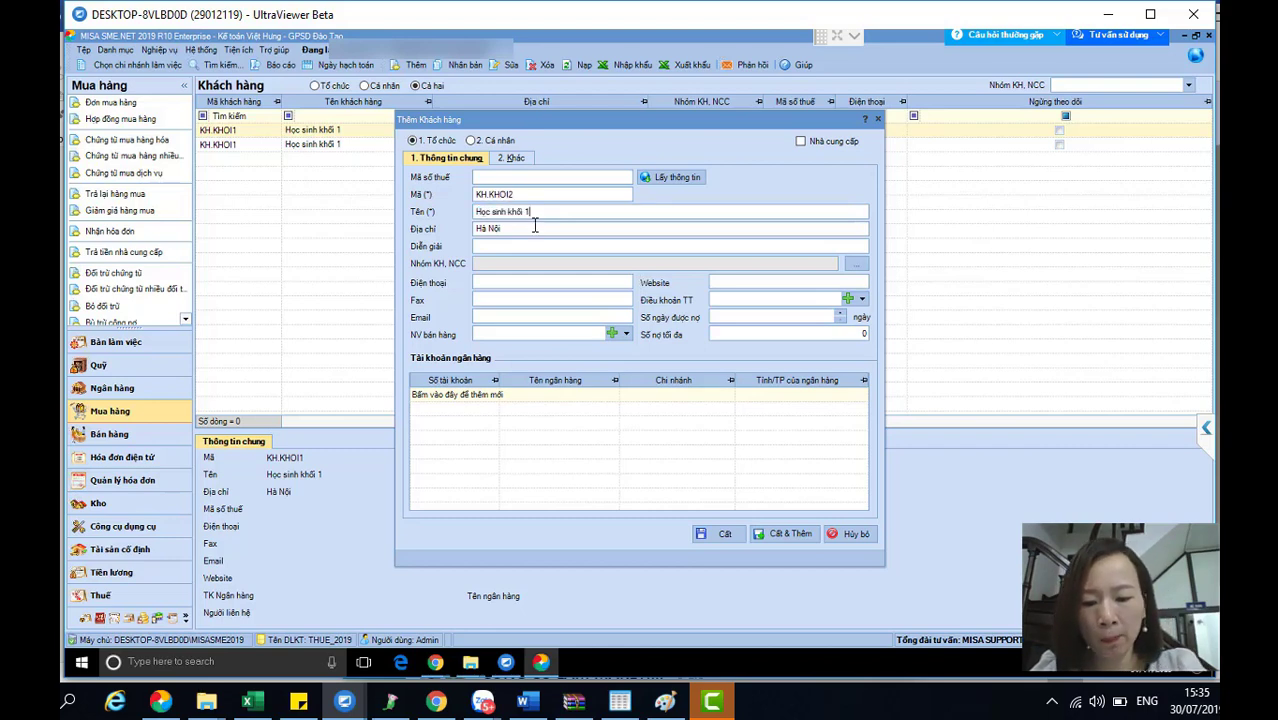
key("BackSpace")
type("2")
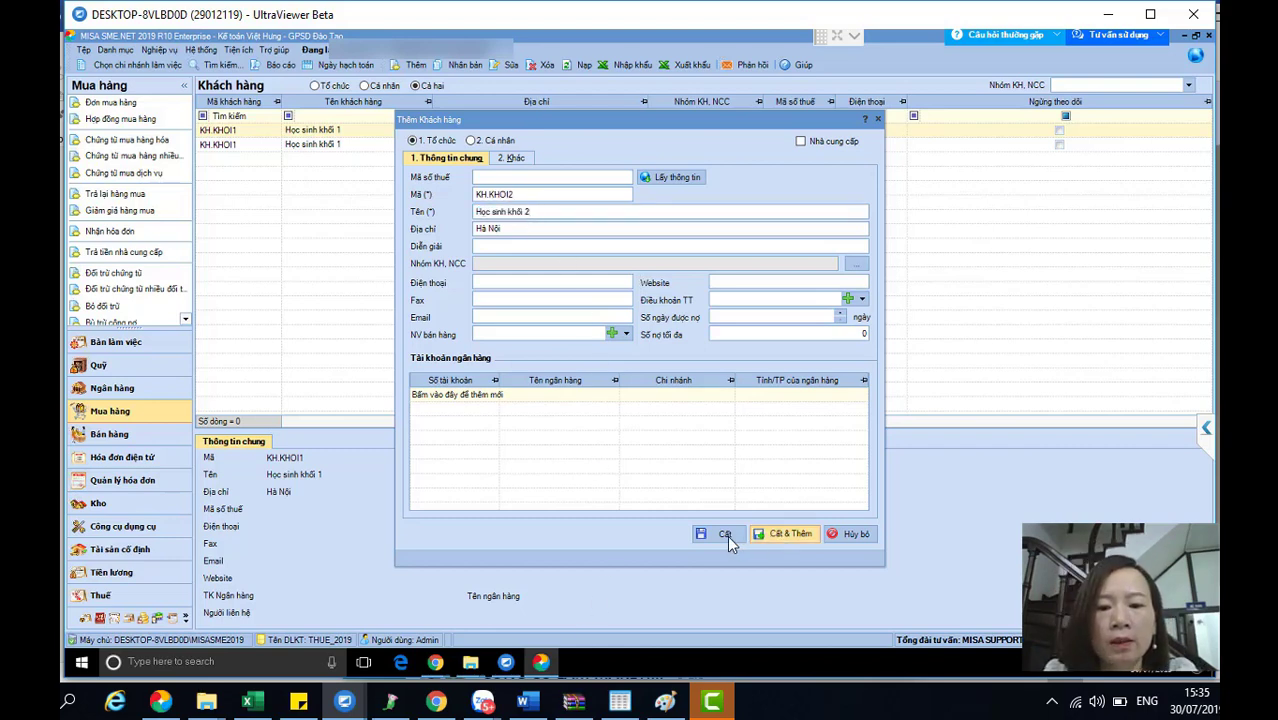
left_click(724, 535)
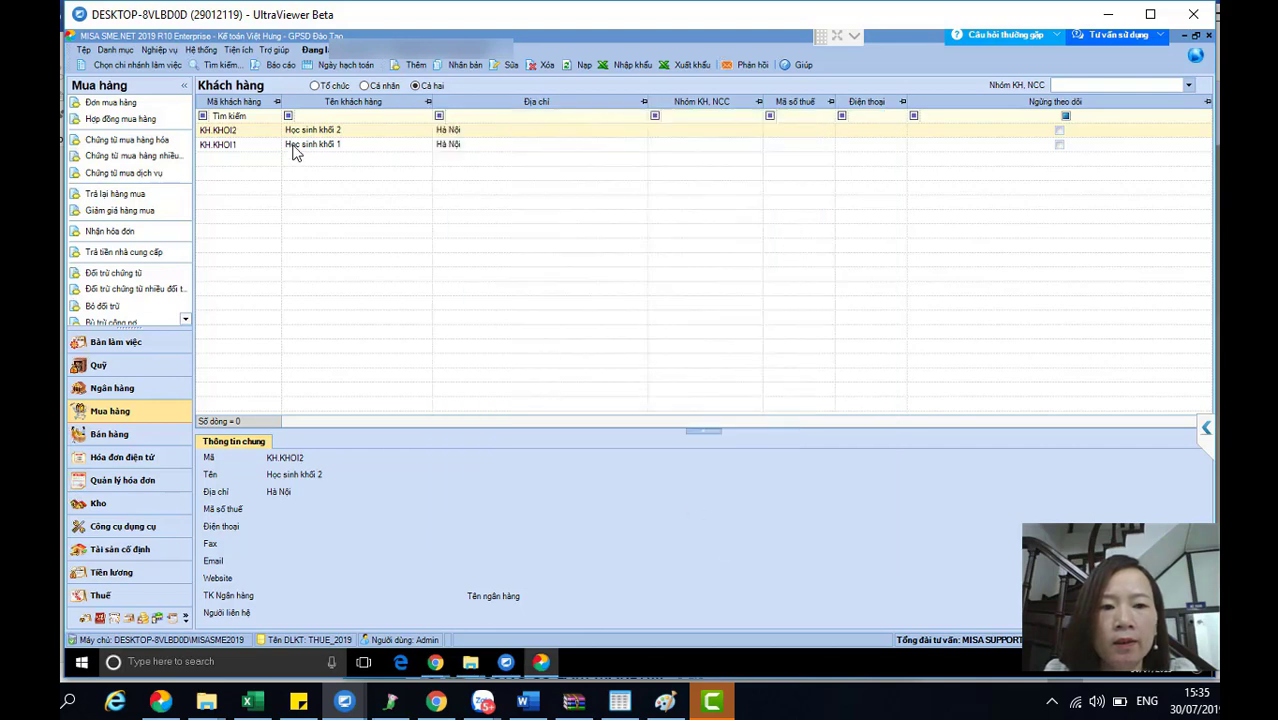
- Duplicate KH.KHOI2 as KH.KHOI3 'Học sinh khối 3' and save it
right_click(302, 131)
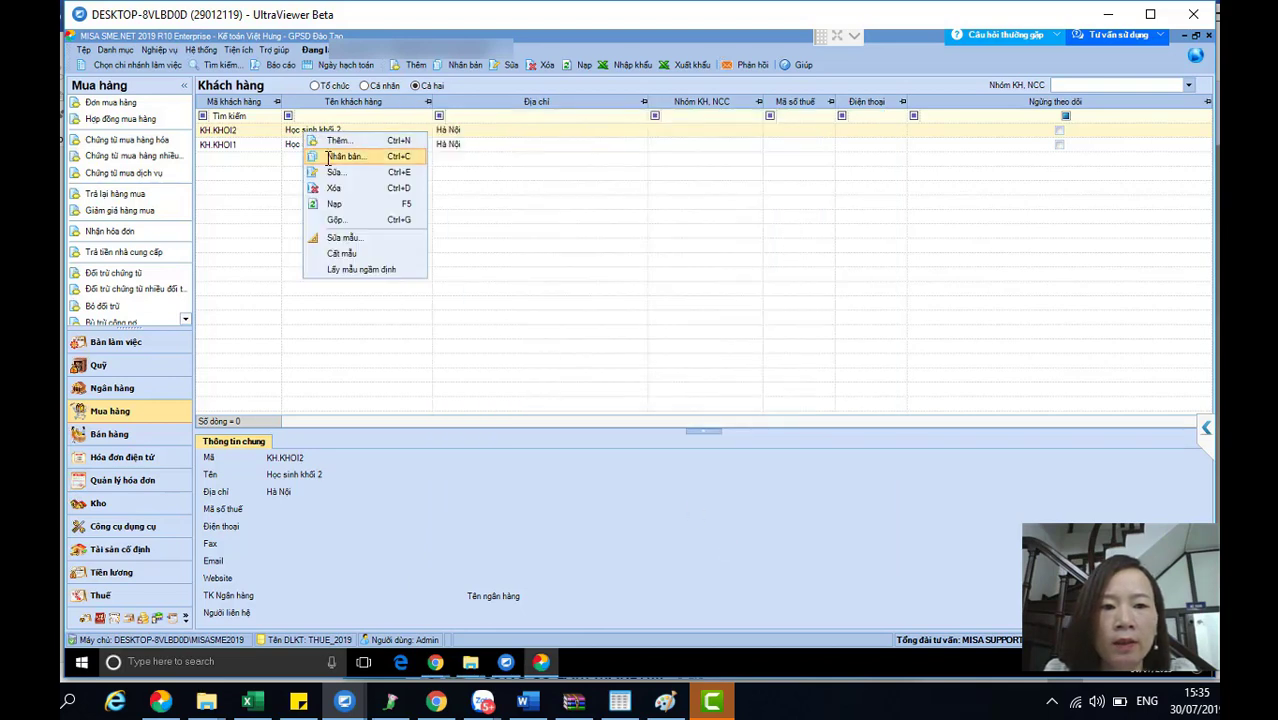
left_click(330, 157)
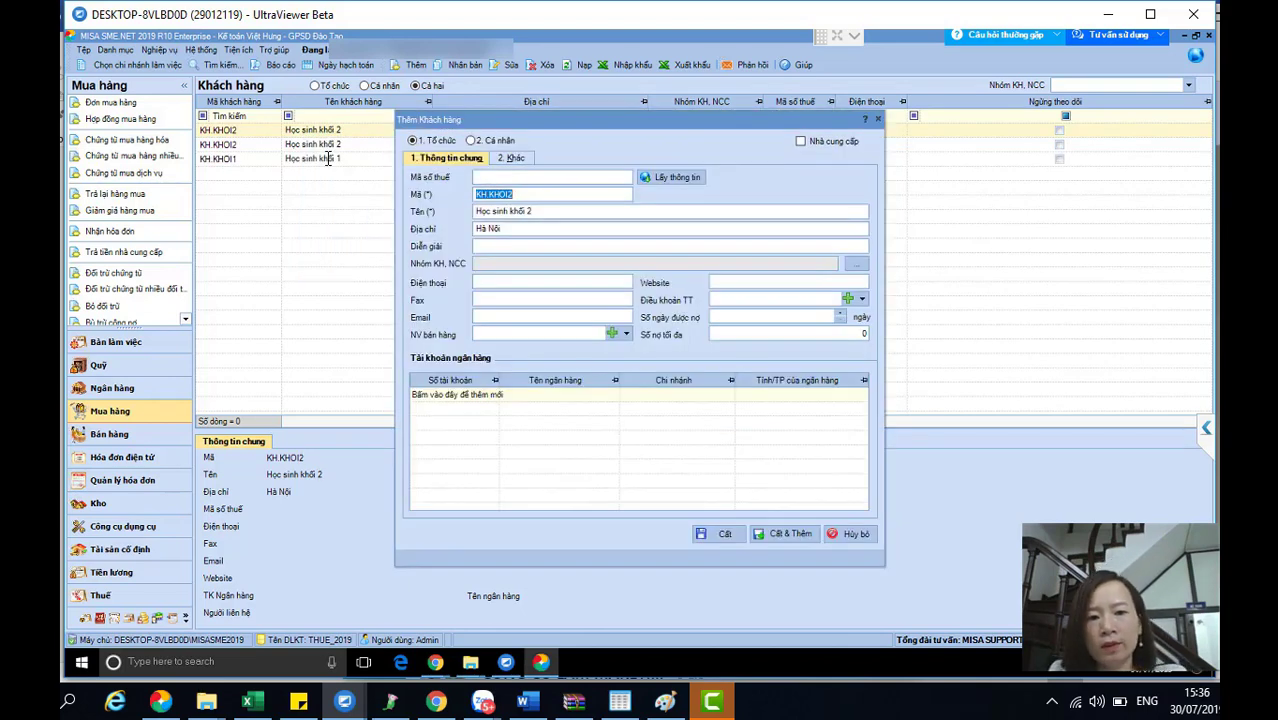
key("End")
key("BackSpace")
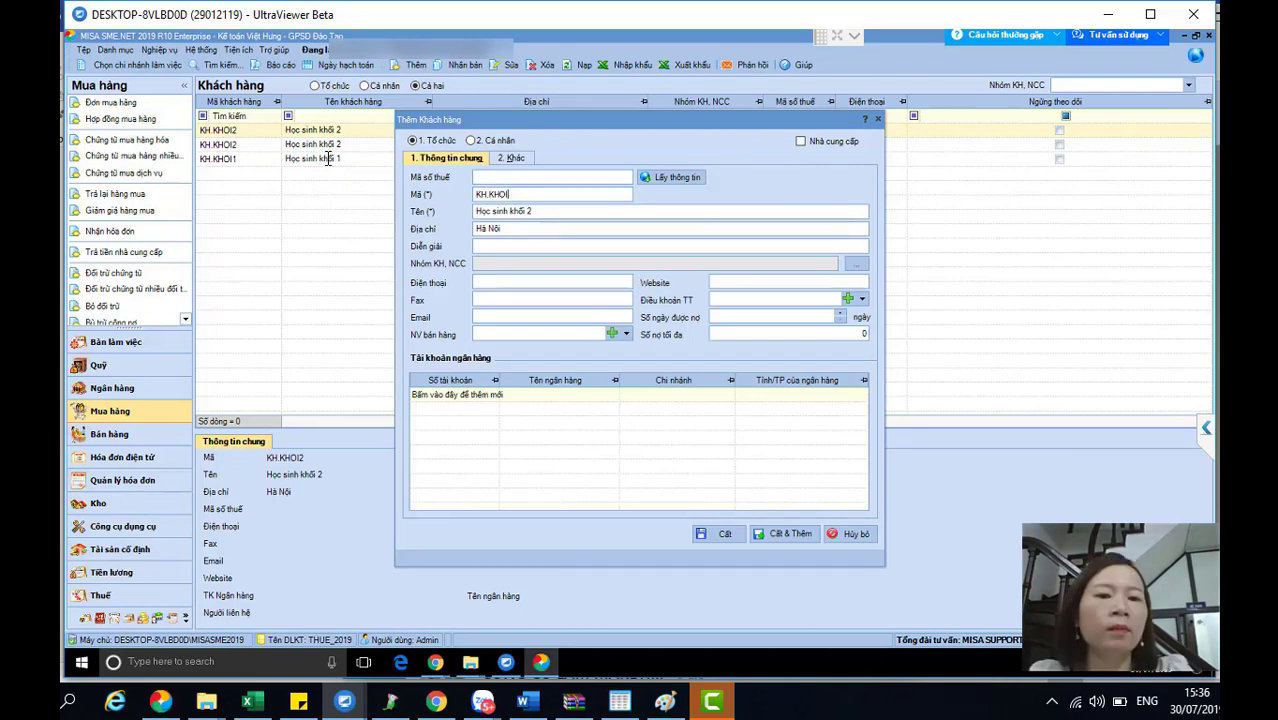
type("3")
key("Tab")
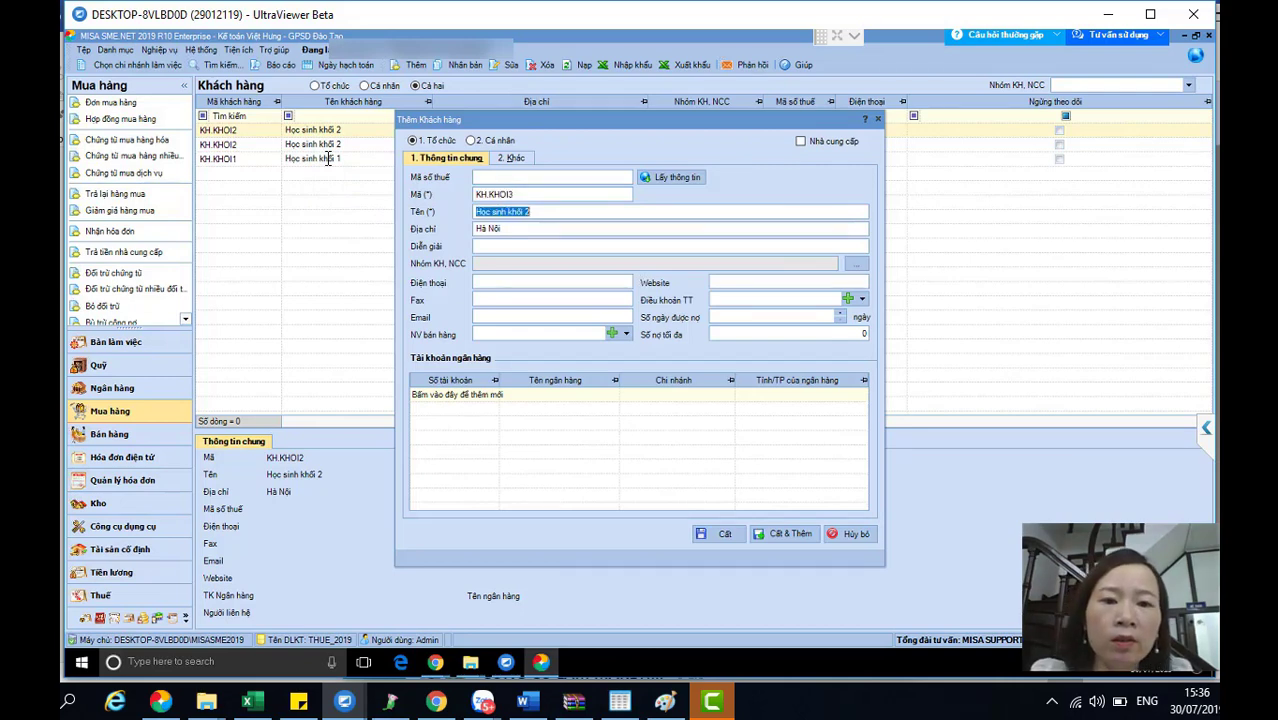
key("End")
key("BackSpace")
type("3")
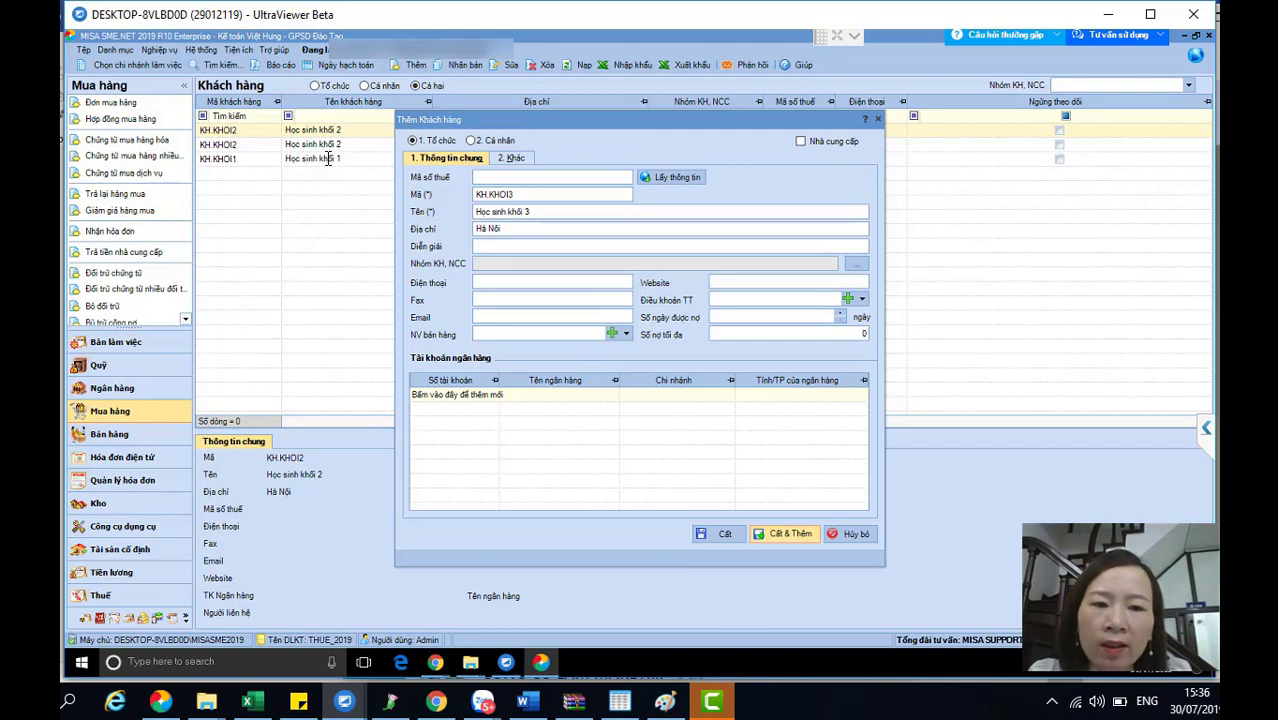
key("ctrl+s")
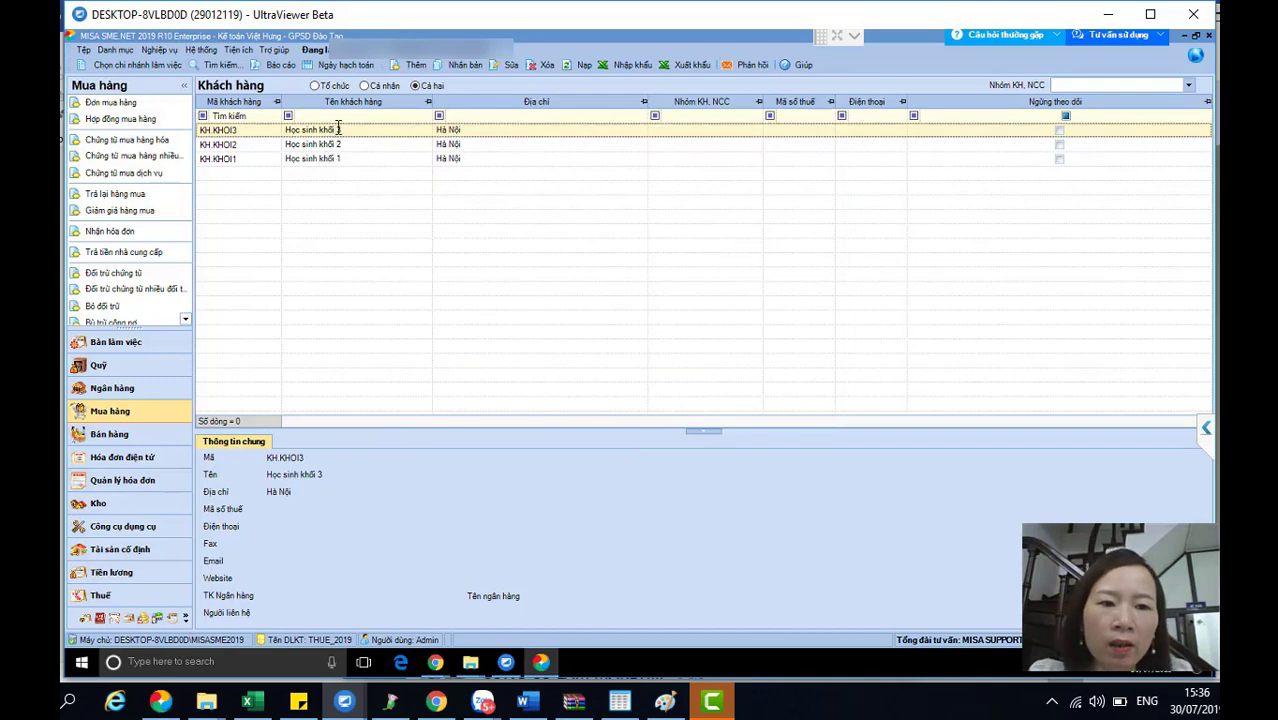
- Duplicate KH.KHOI1 as code KH.KHOI4, edit the name's number, and save it
right_click(333, 157)
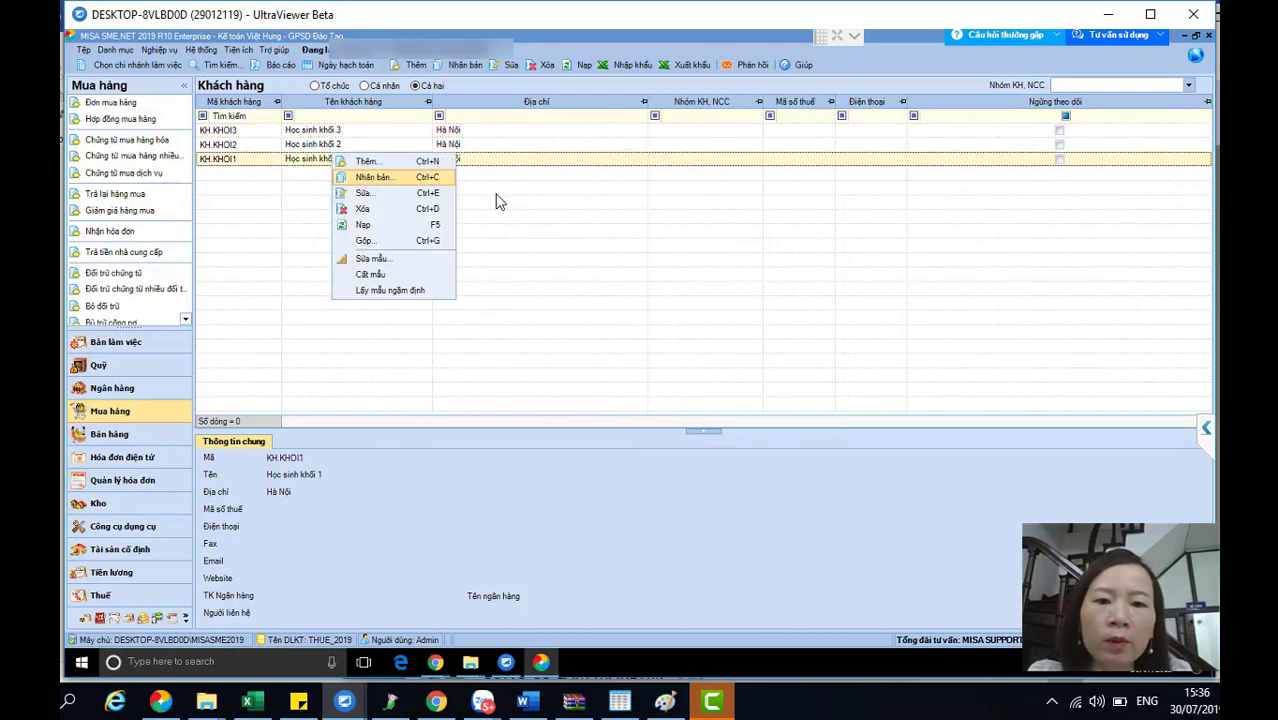
left_click(393, 184)
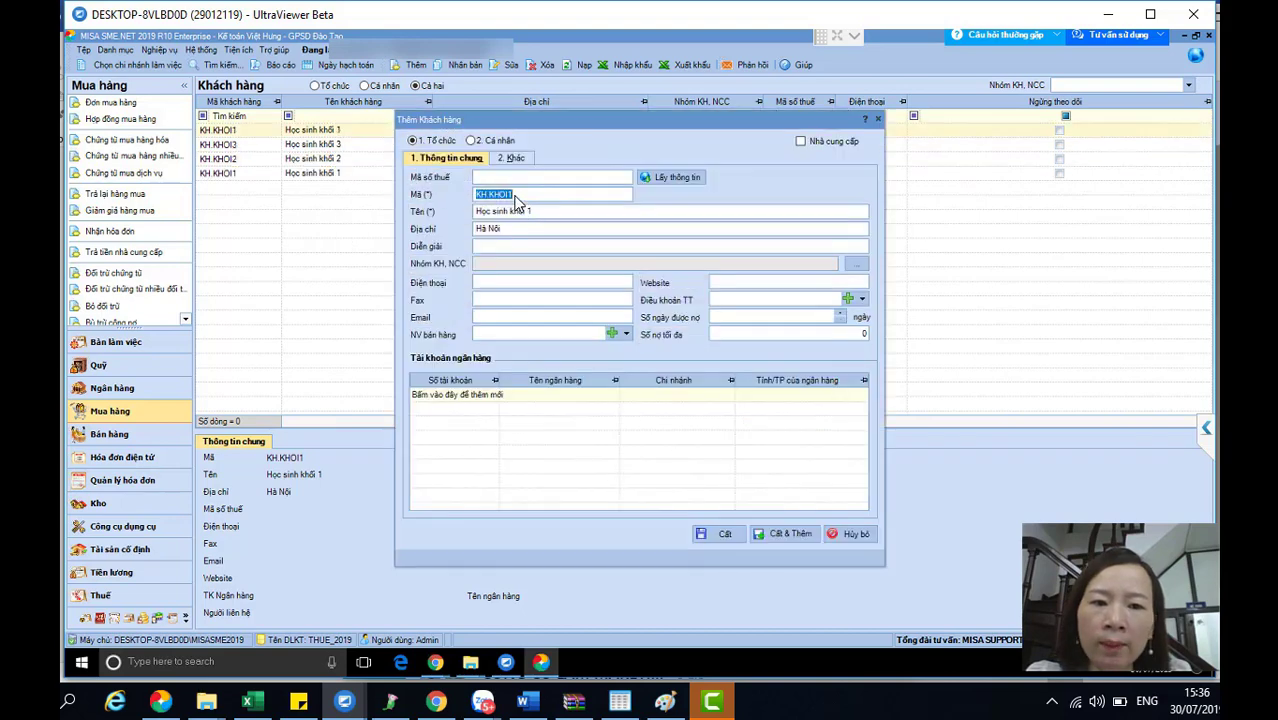
left_click(522, 197)
key("BackSpace")
type("4")
key("Tab")
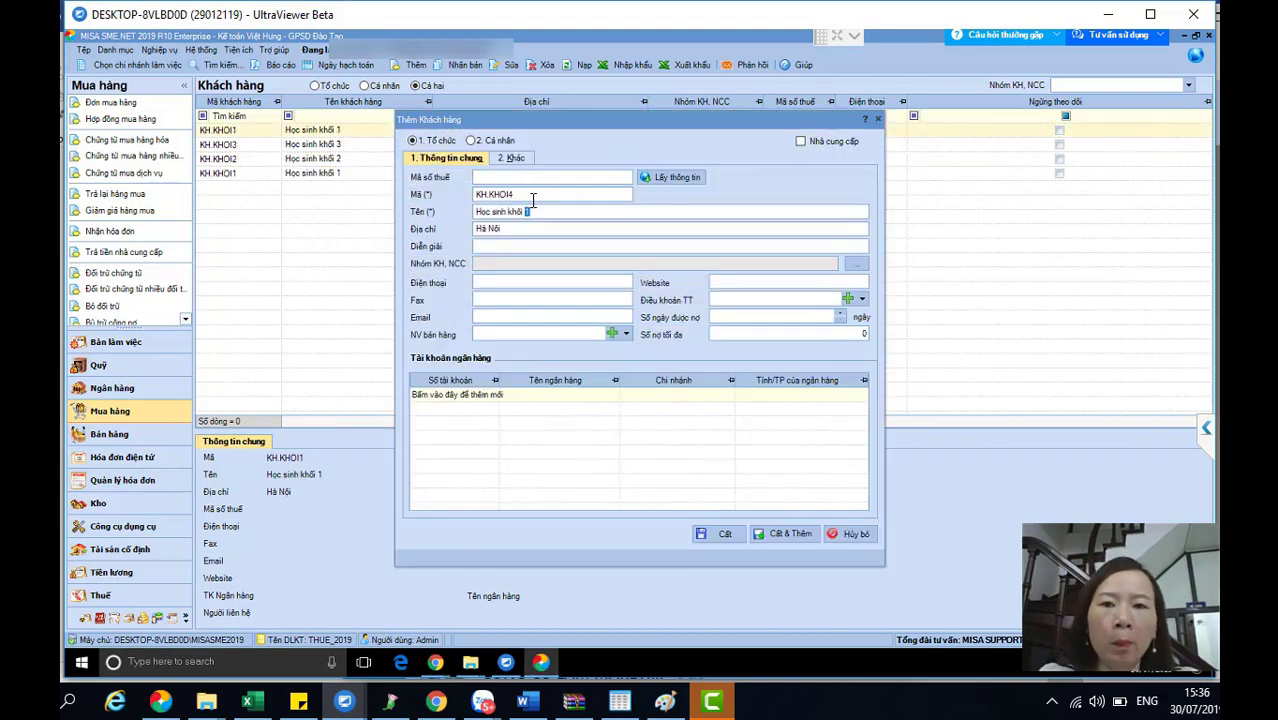
type("5")
key("ctrl+s")
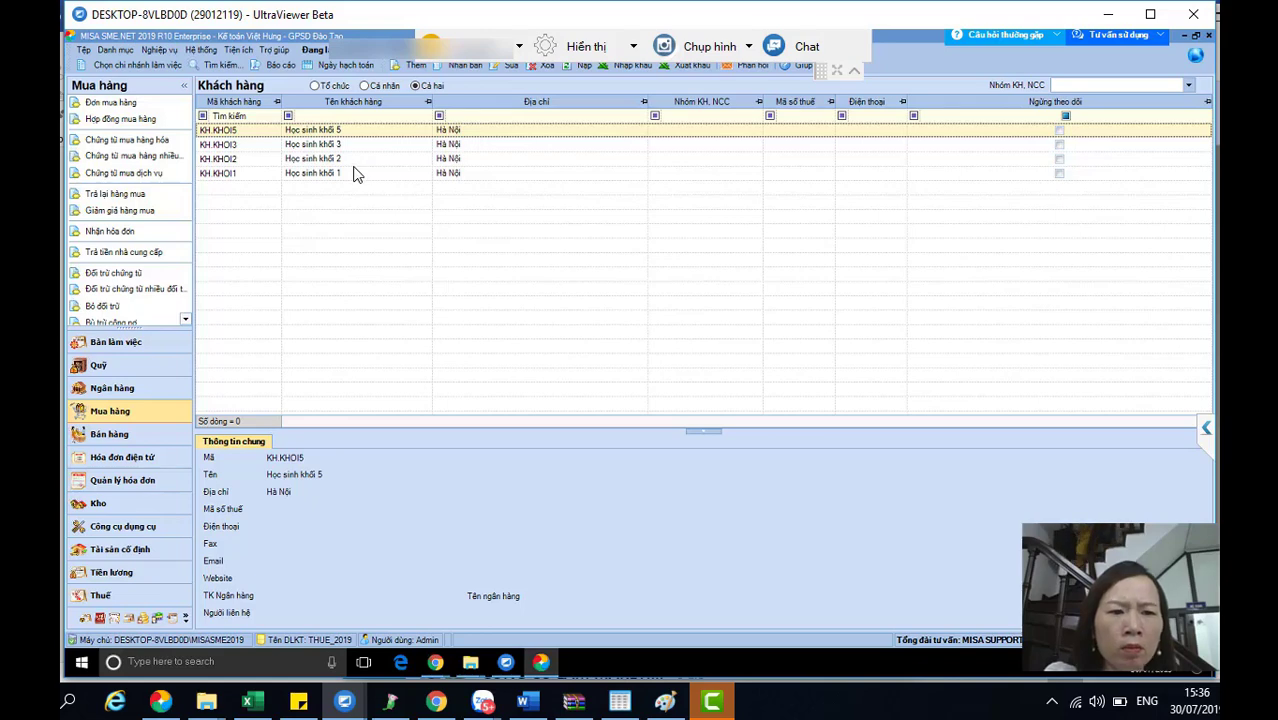
left_click(115, 49)
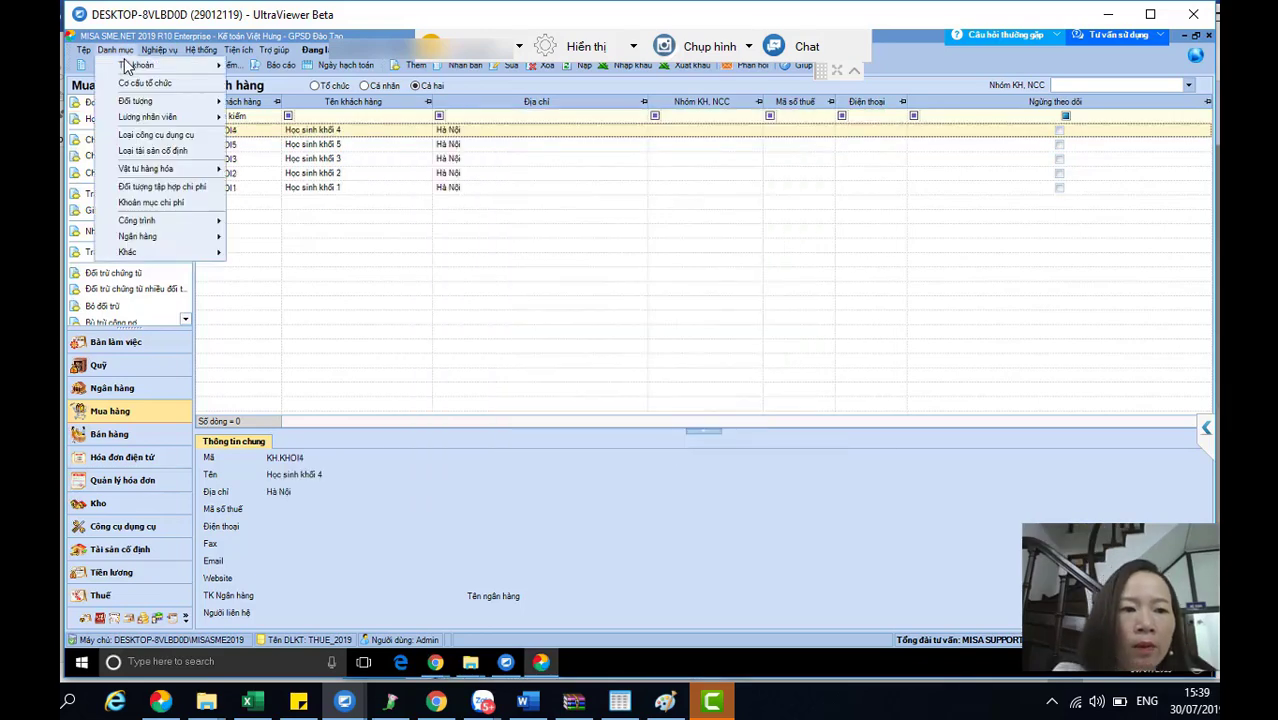
left_click(352, 250)
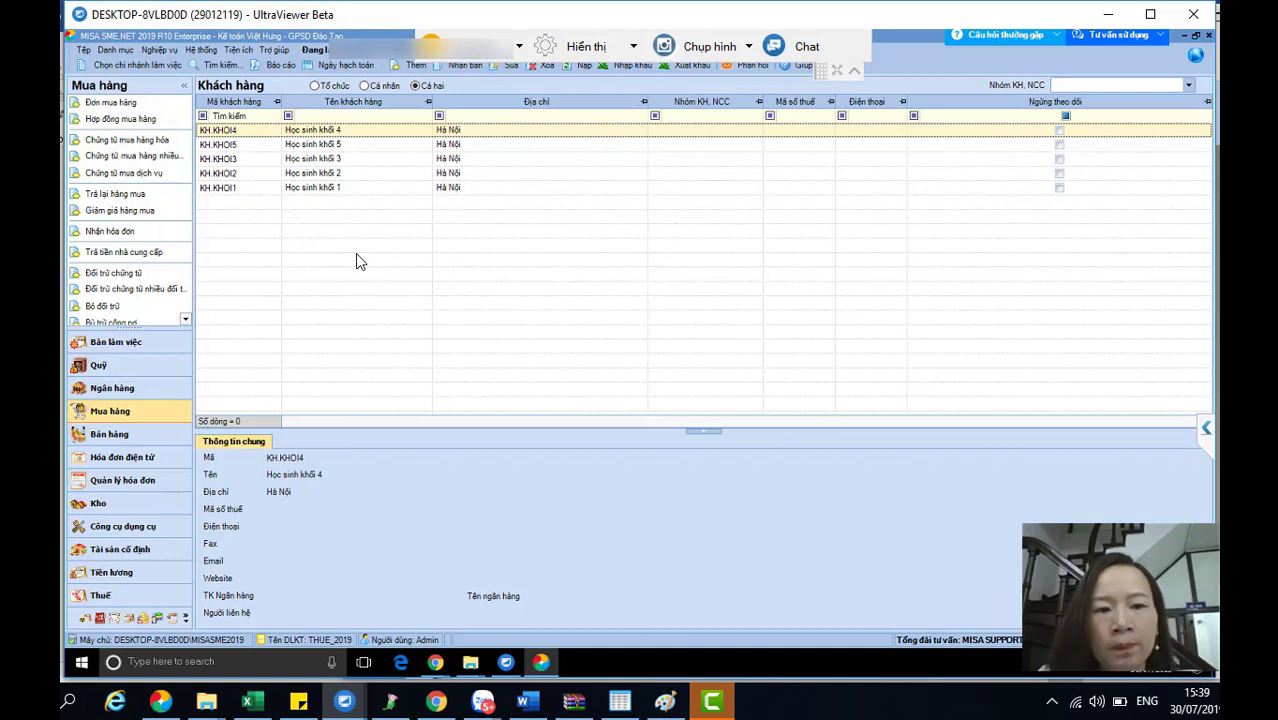
left_click(1095, 704)
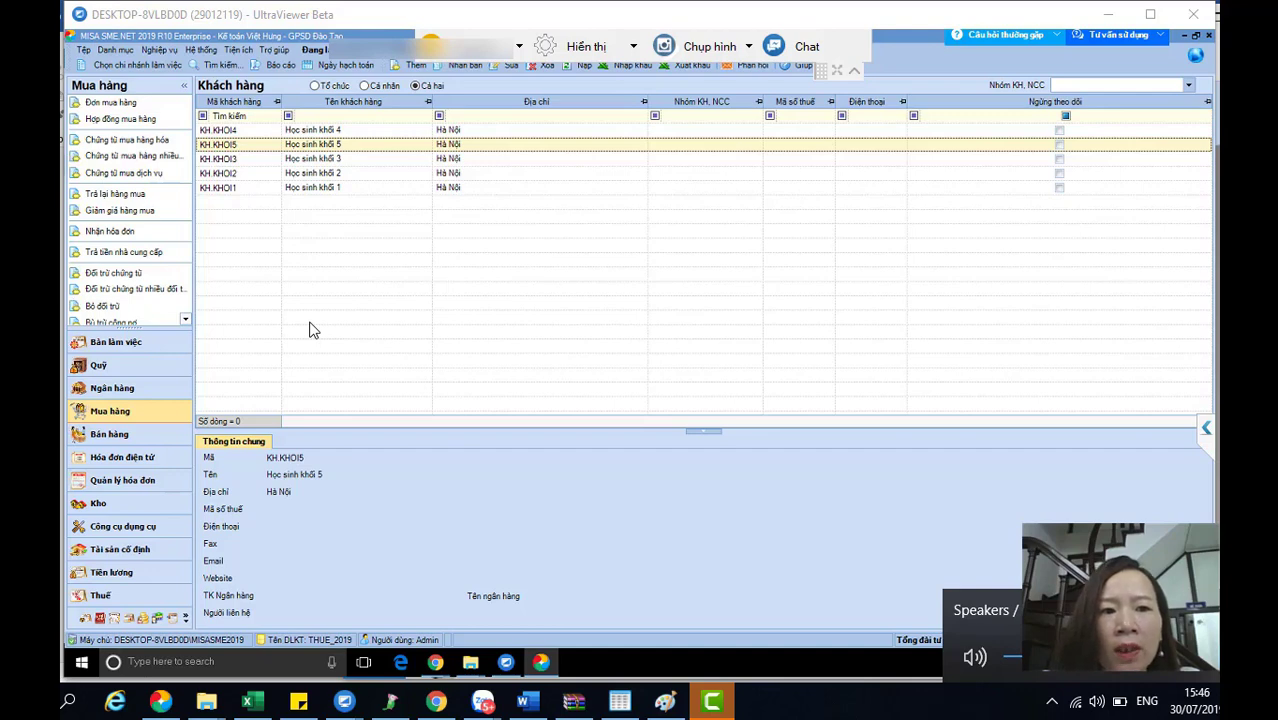
key("ctrl+n")
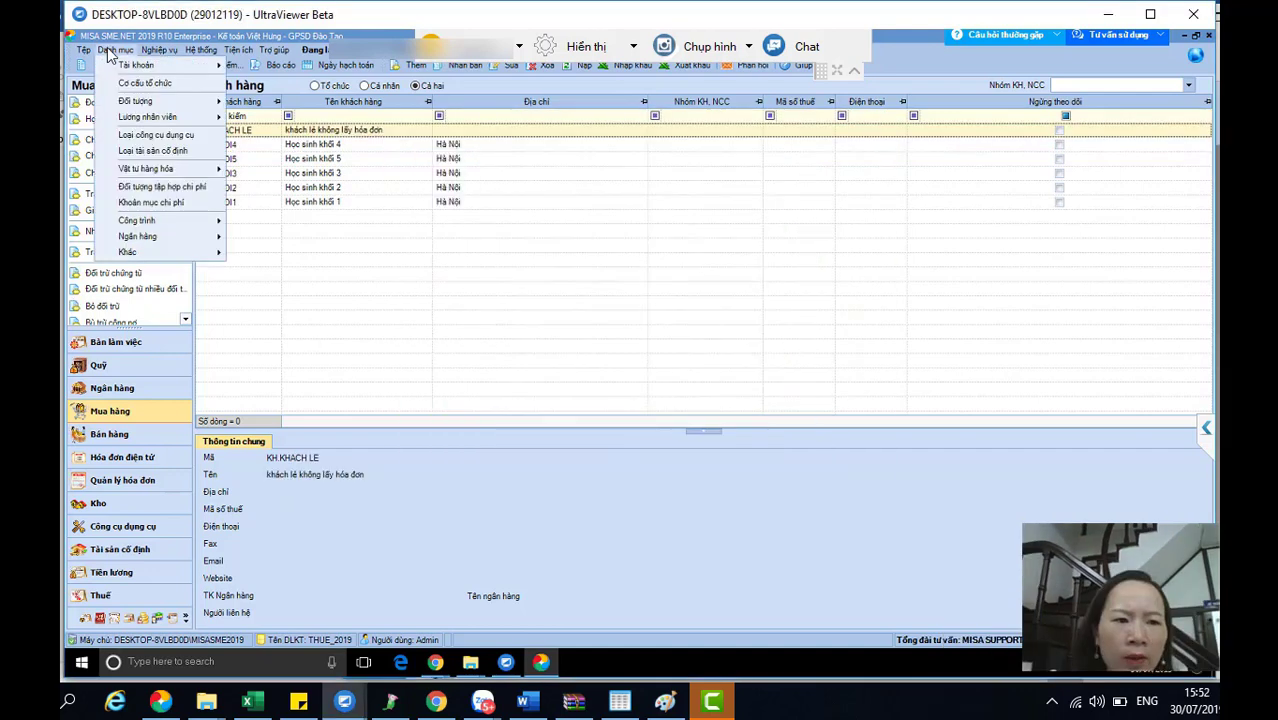
- Open the Nhà cung cấp list and abandon a draft supplier coded NCC-NUOC
mouse_move(140, 101)
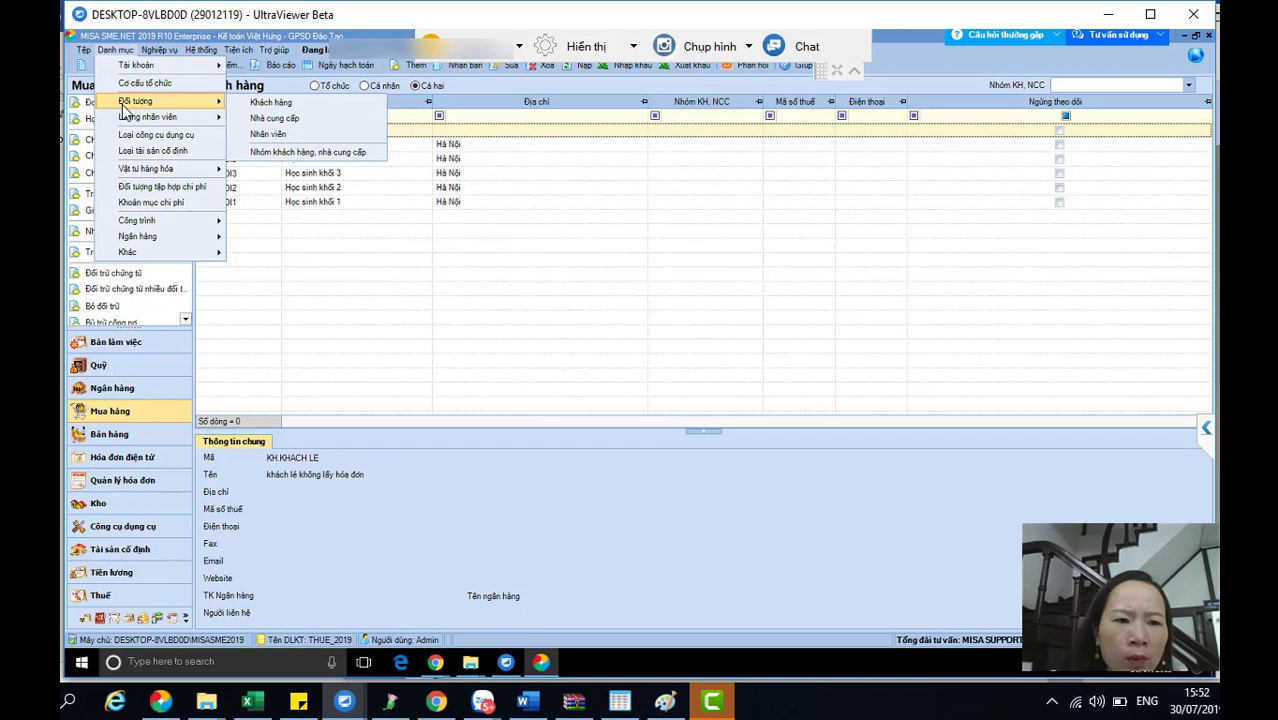
left_click(301, 121)
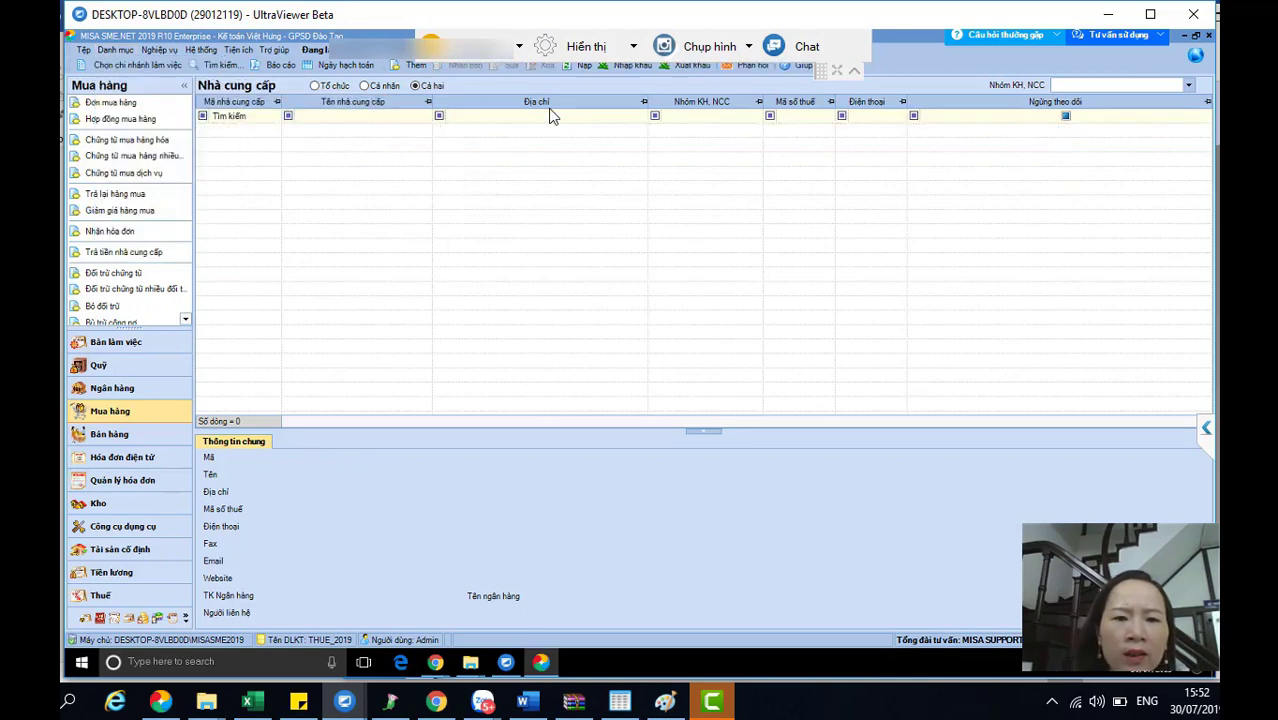
left_click(416, 68)
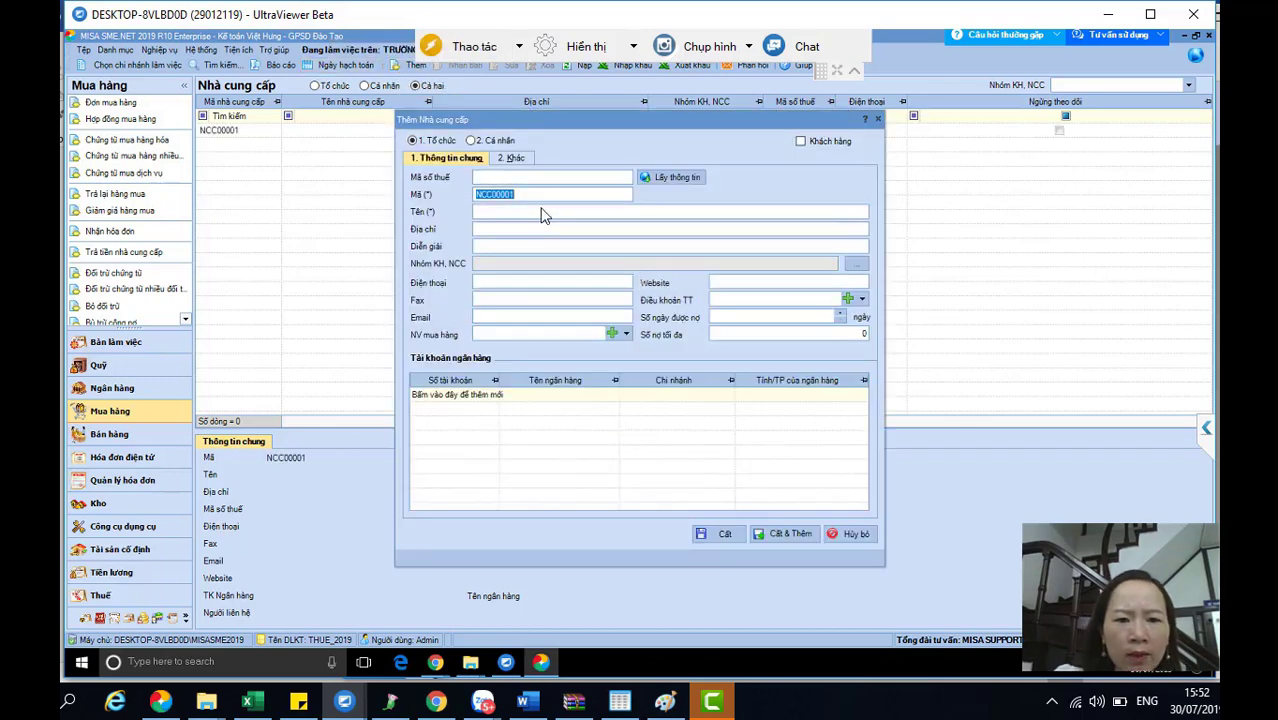
type("NCC")
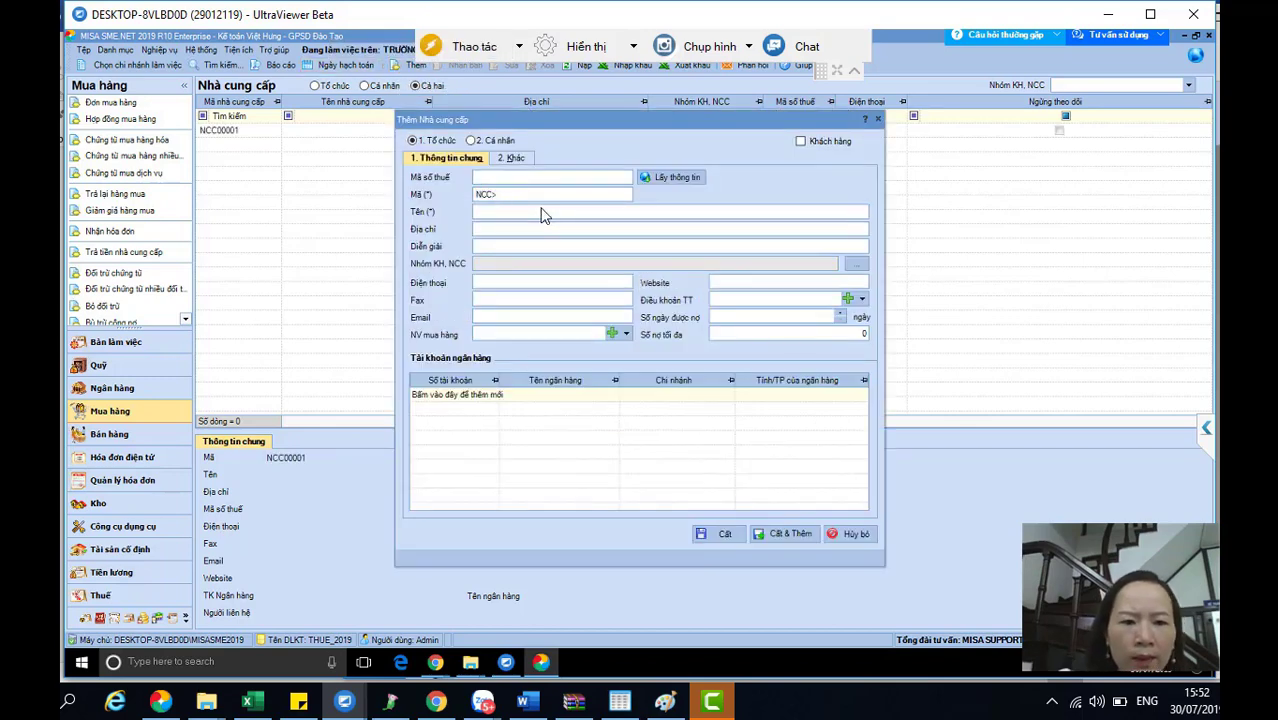
type("-")
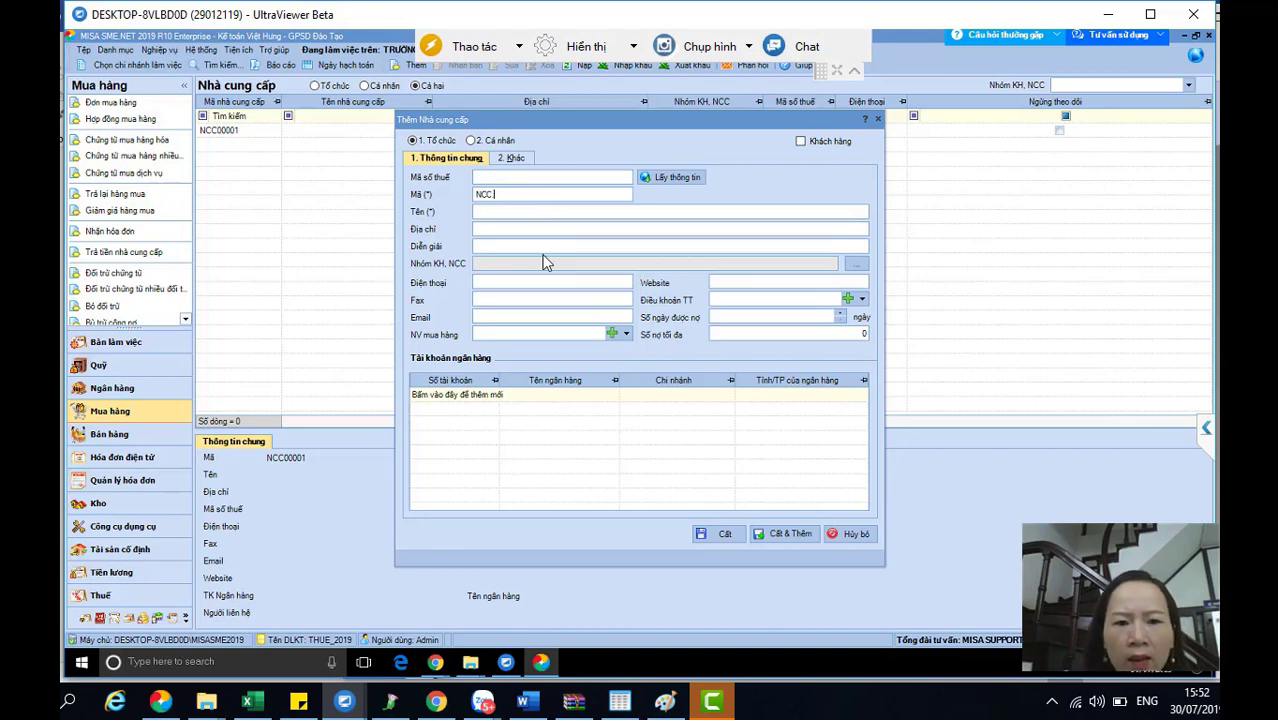
type("NUOC")
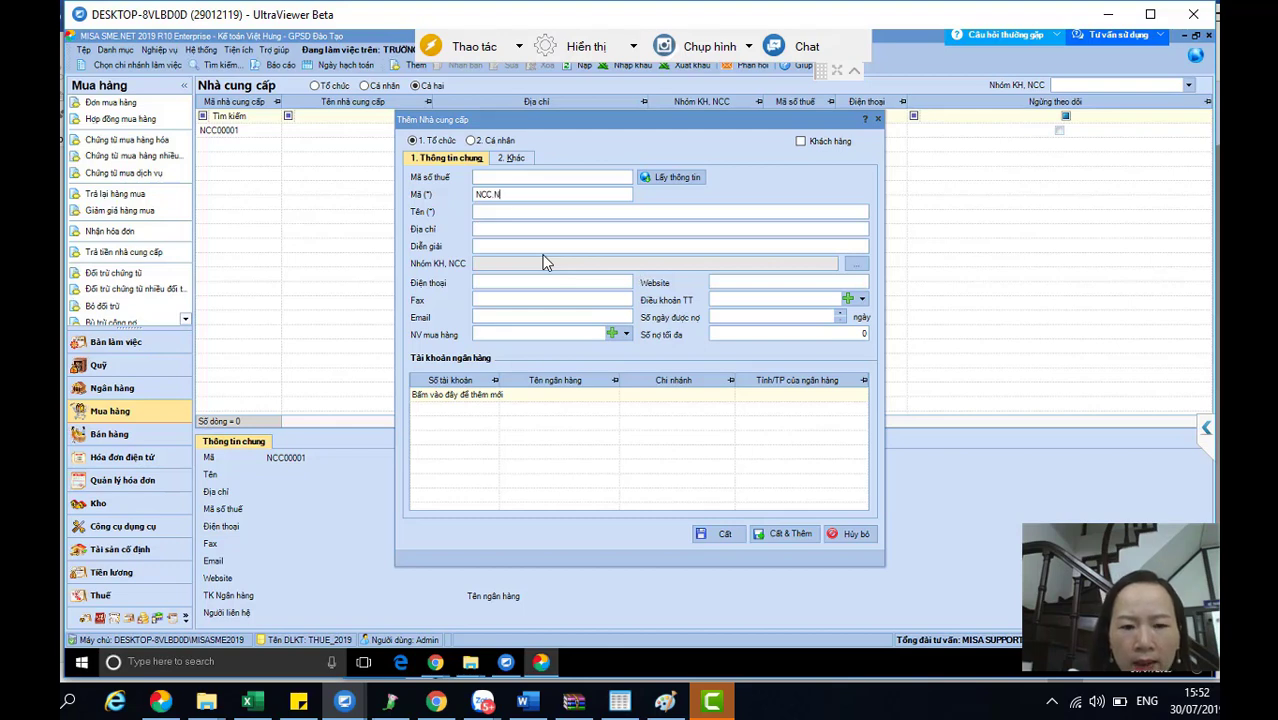
left_click(585, 177)
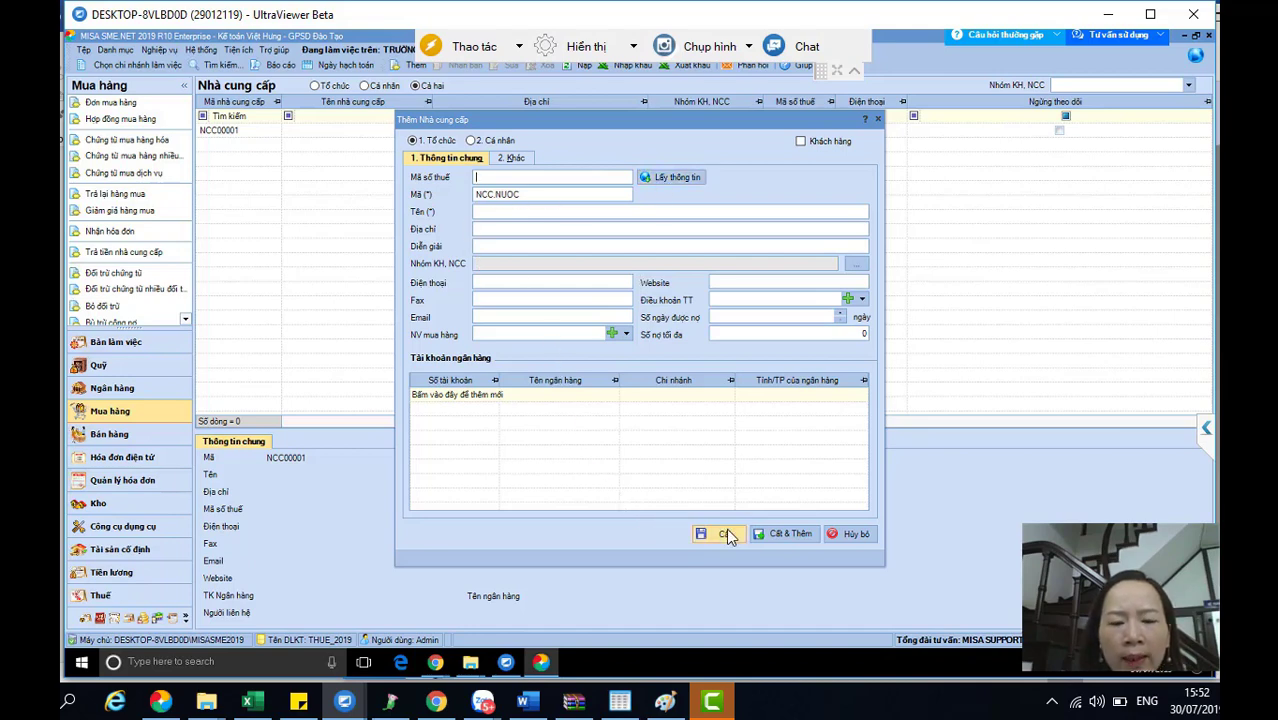
left_click(855, 536)
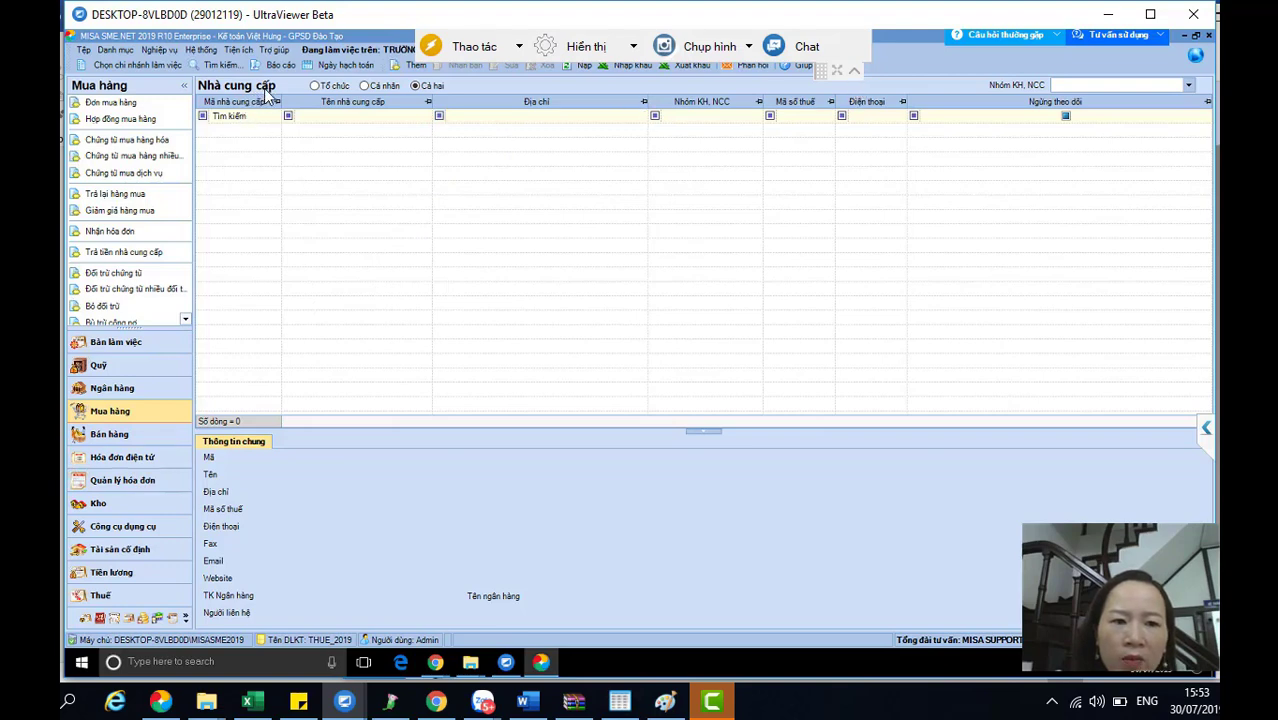
- Start and cancel another new supplier, leaving the supplier name filter empty
left_click(414, 70)
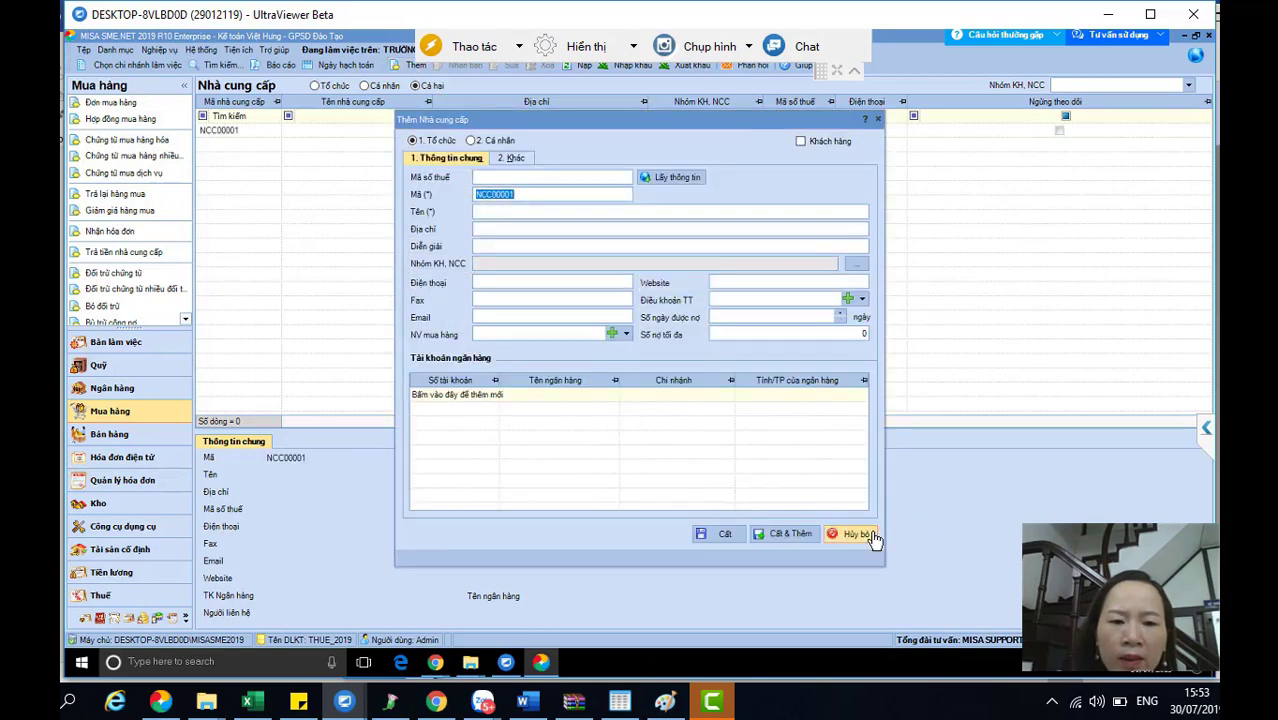
left_click(852, 534)
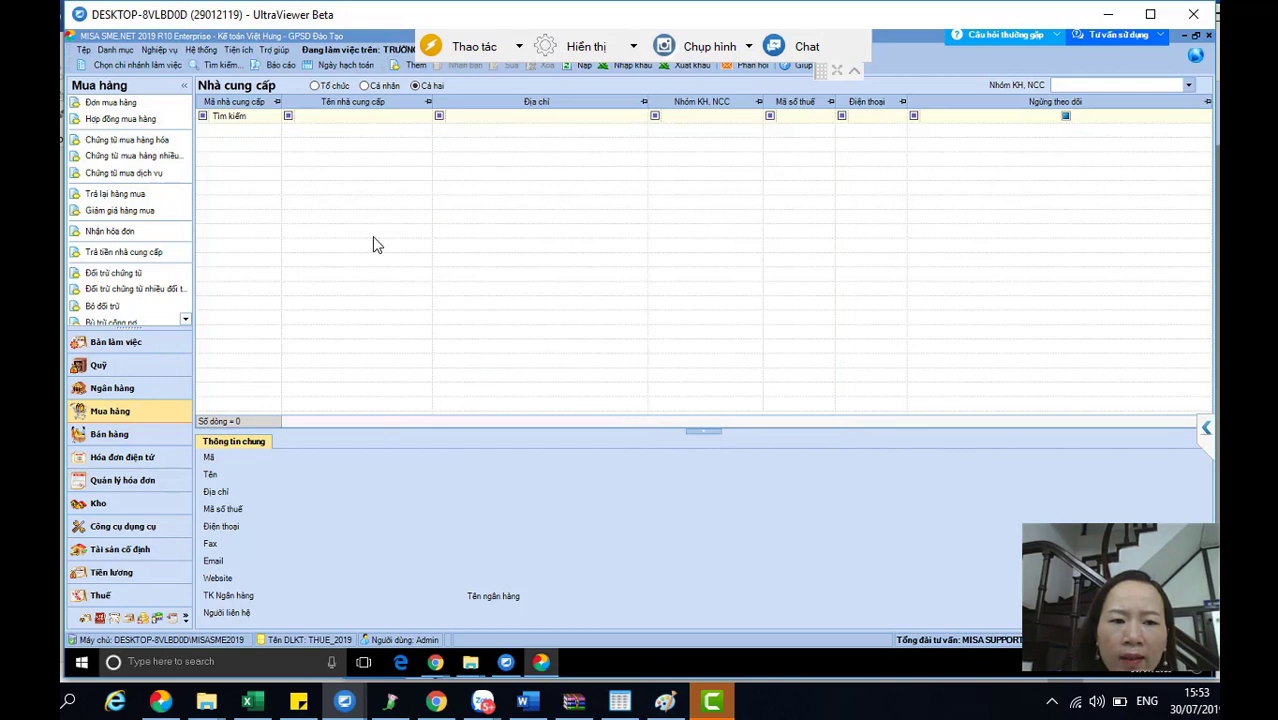
left_click(309, 119)
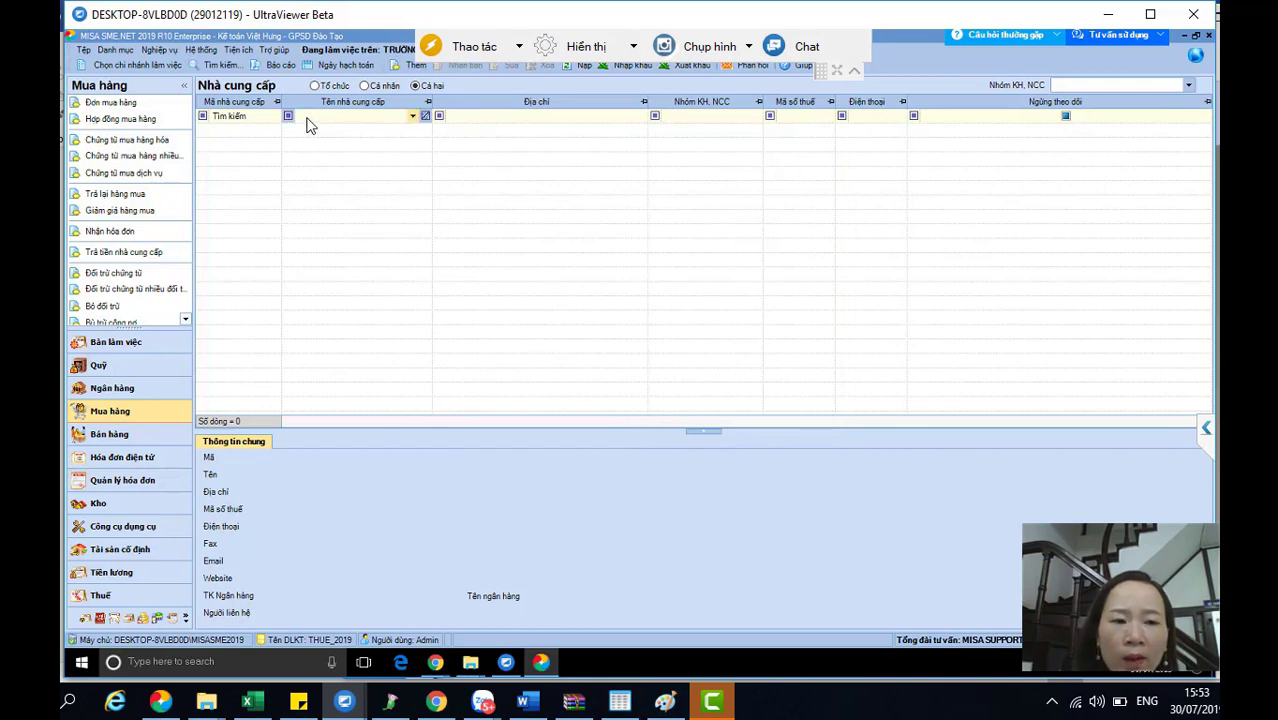
left_click(213, 154)
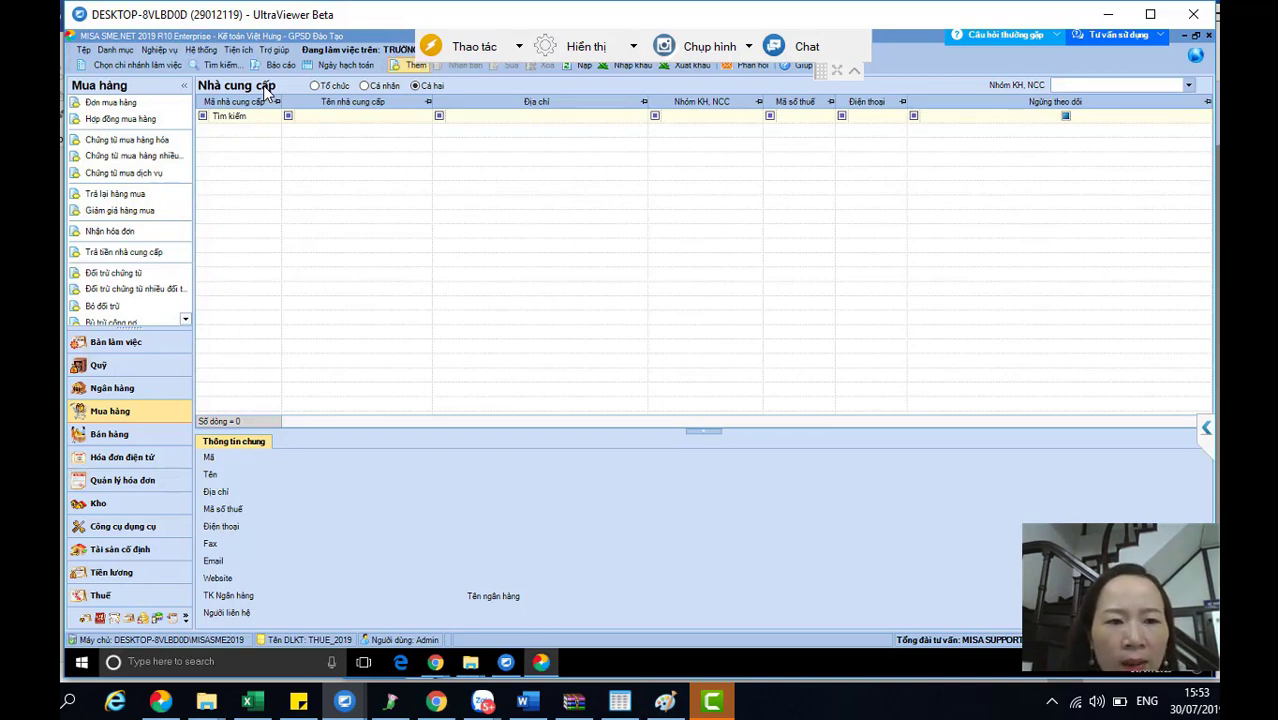
key("ctrl+n")
key("ctrl+v")
left_click(672, 177)
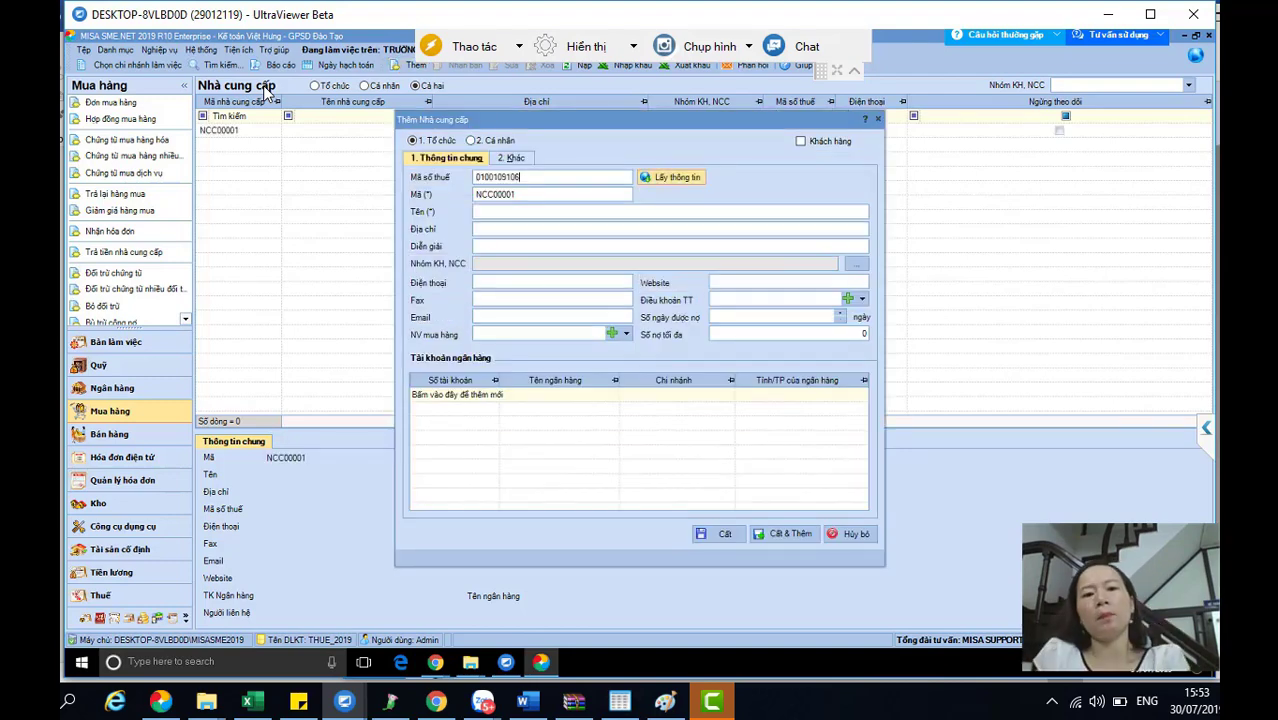
left_click(771, 534)
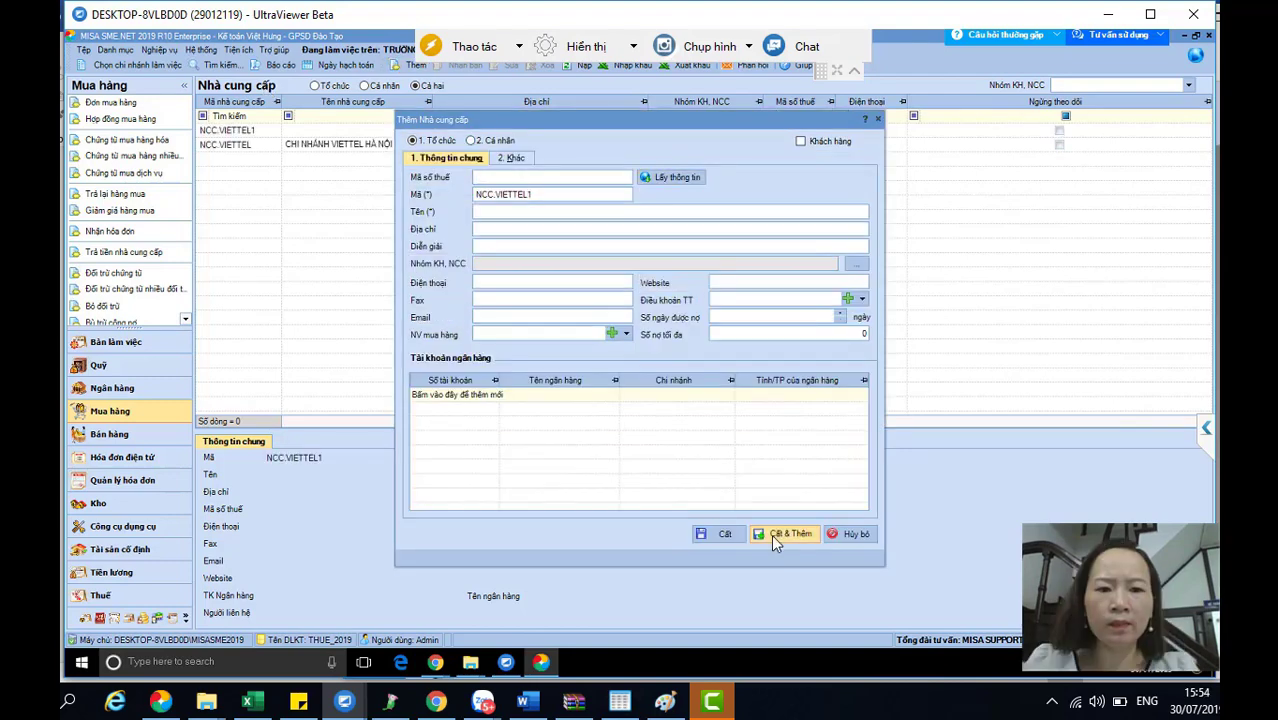
double_click(545, 197)
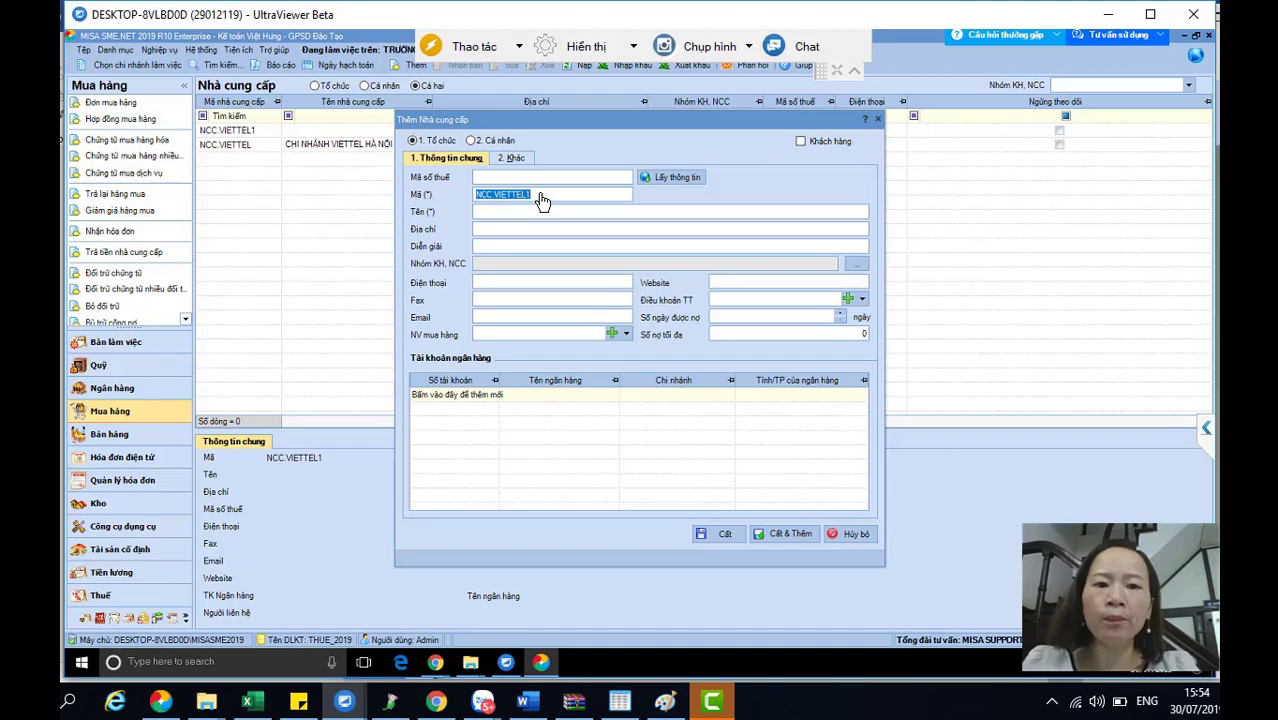
left_click(586, 176)
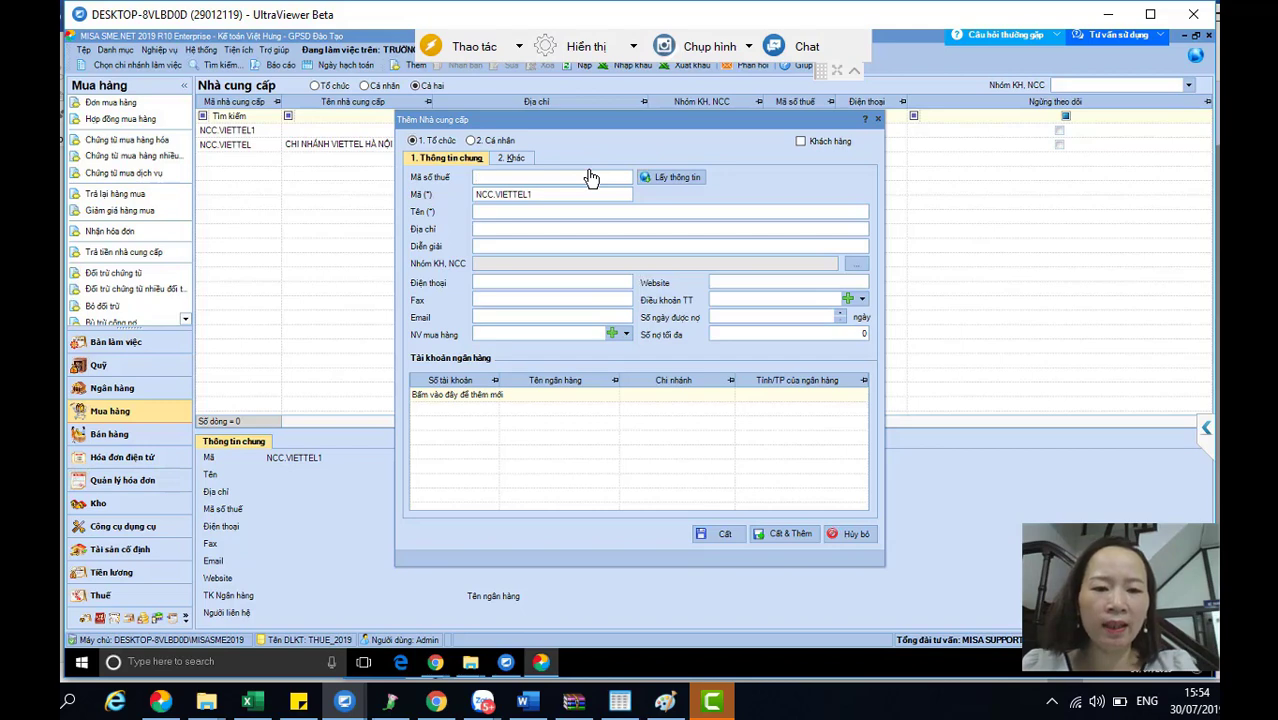
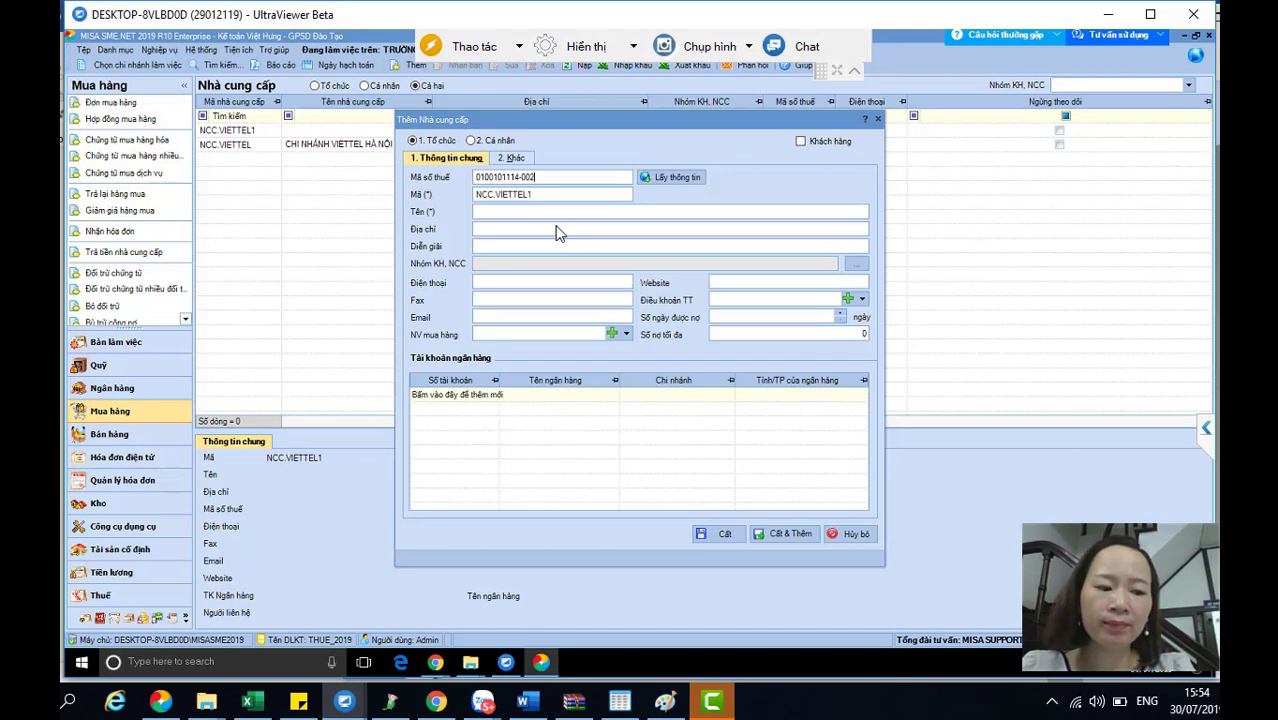
key("Tab")
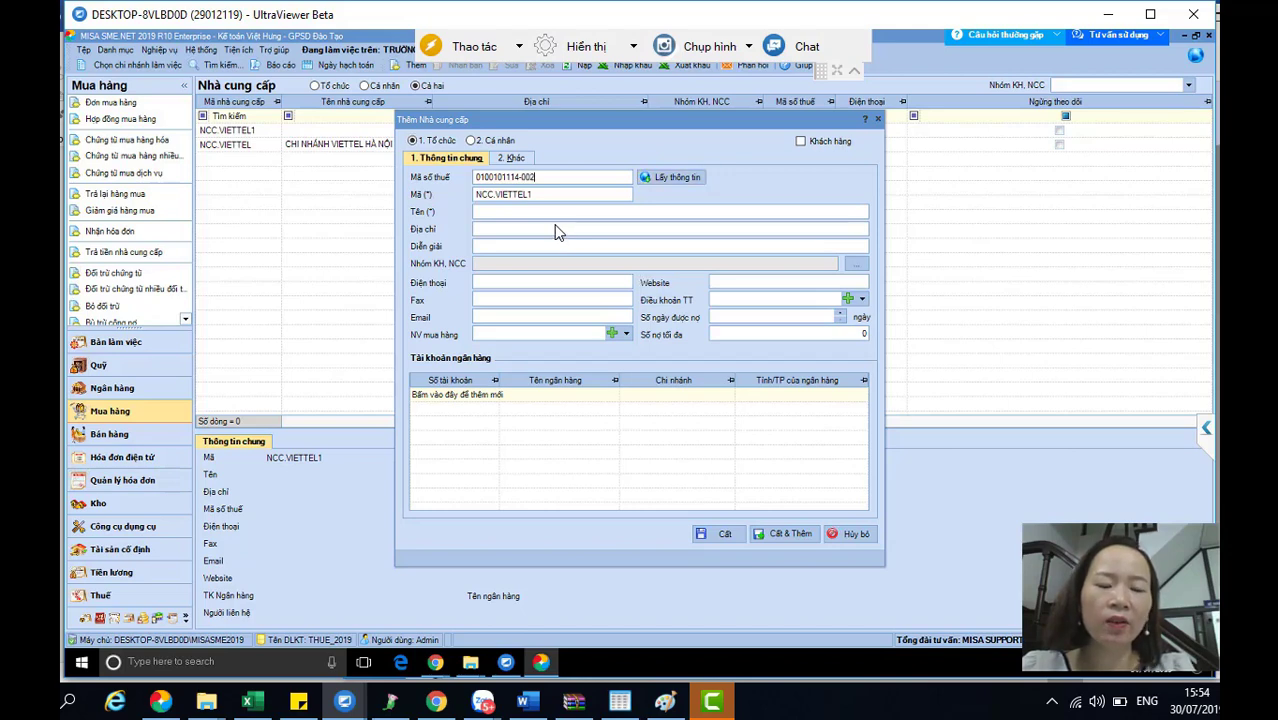
key("Return")
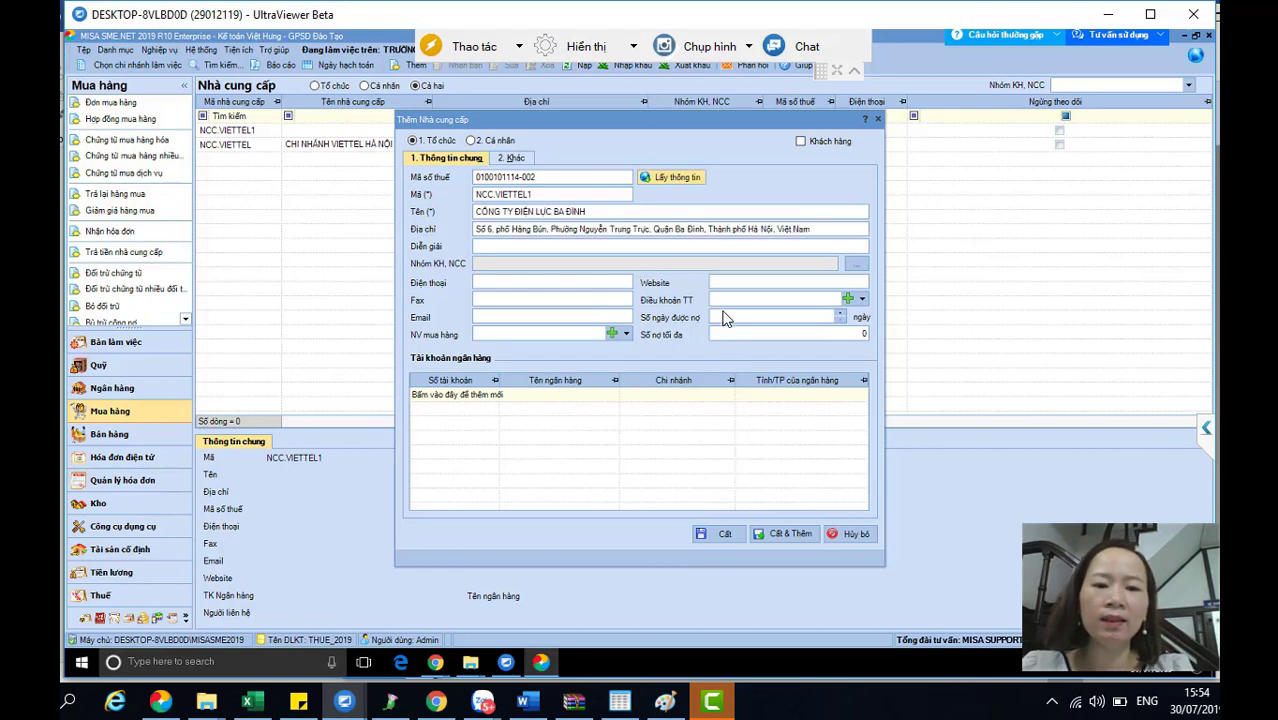
- Change the supplier code to NCC.DIEN and save with Cất & Thêm
double_click(539, 194)
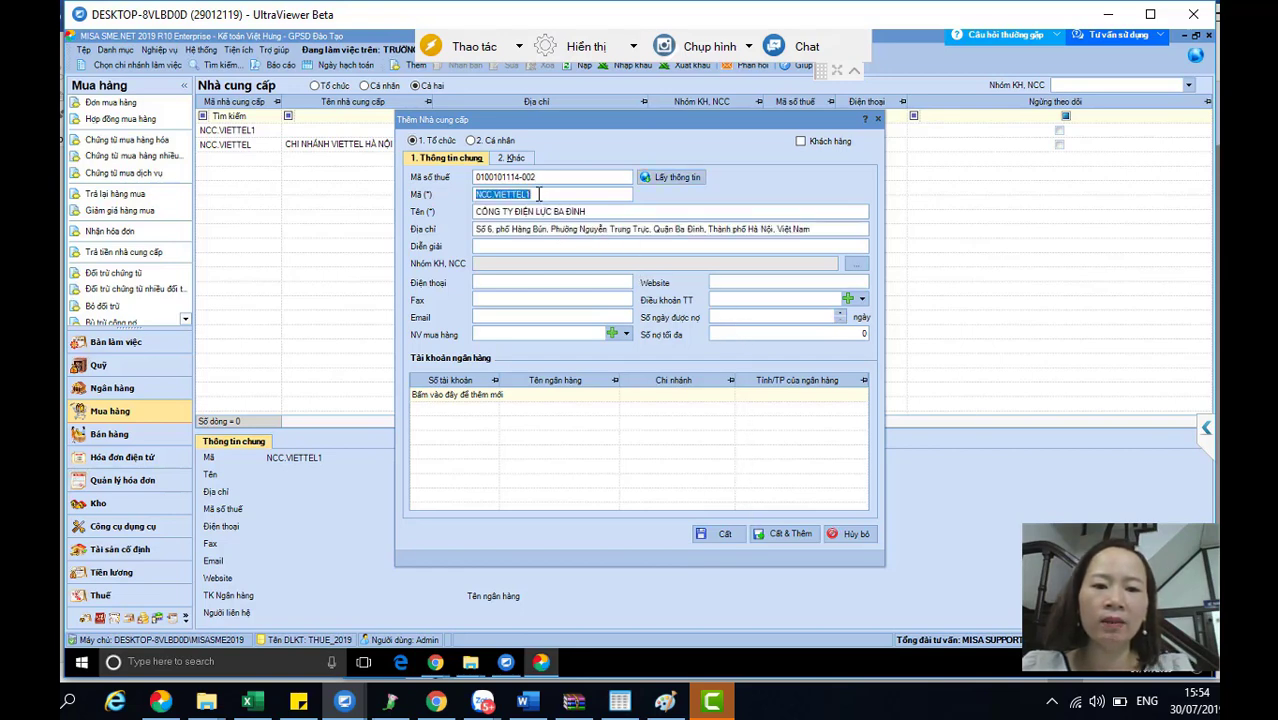
left_click(539, 194)
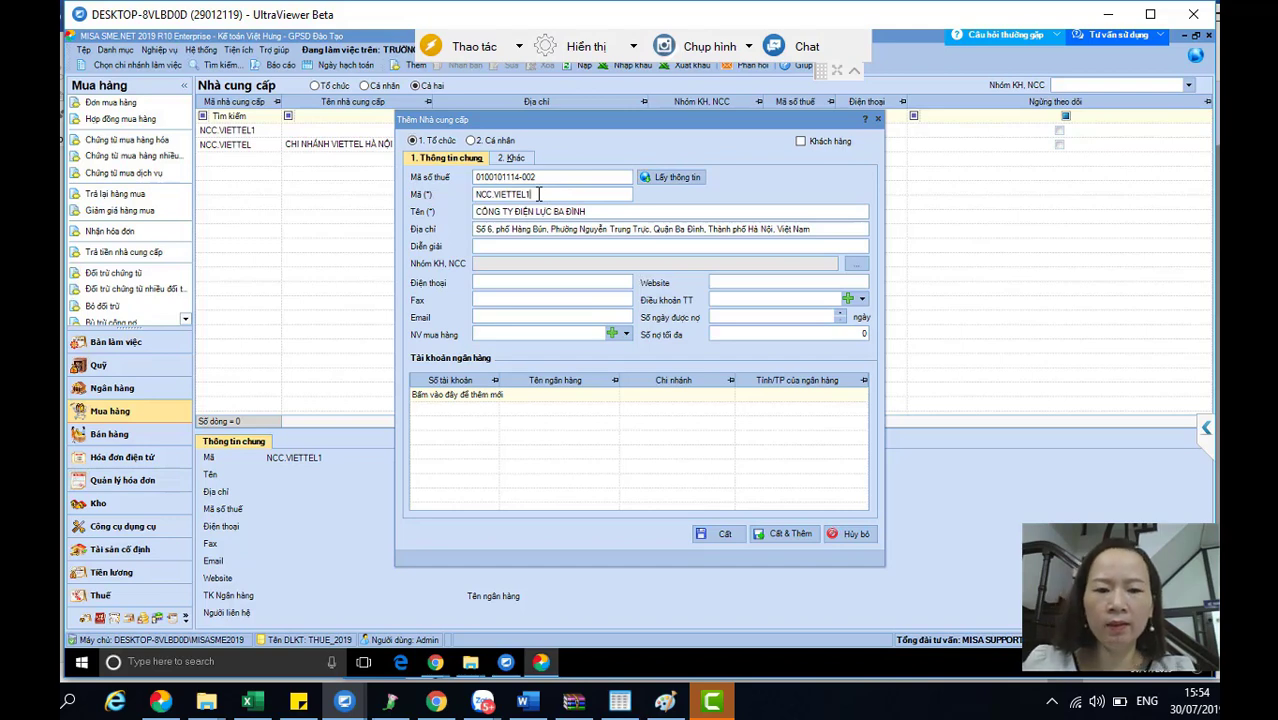
key("BackSpace")
key("BackSpace")
key("BackSpace")
key("BackSpace")
key("BackSpace")
key("BackSpace")
key("BackSpace")
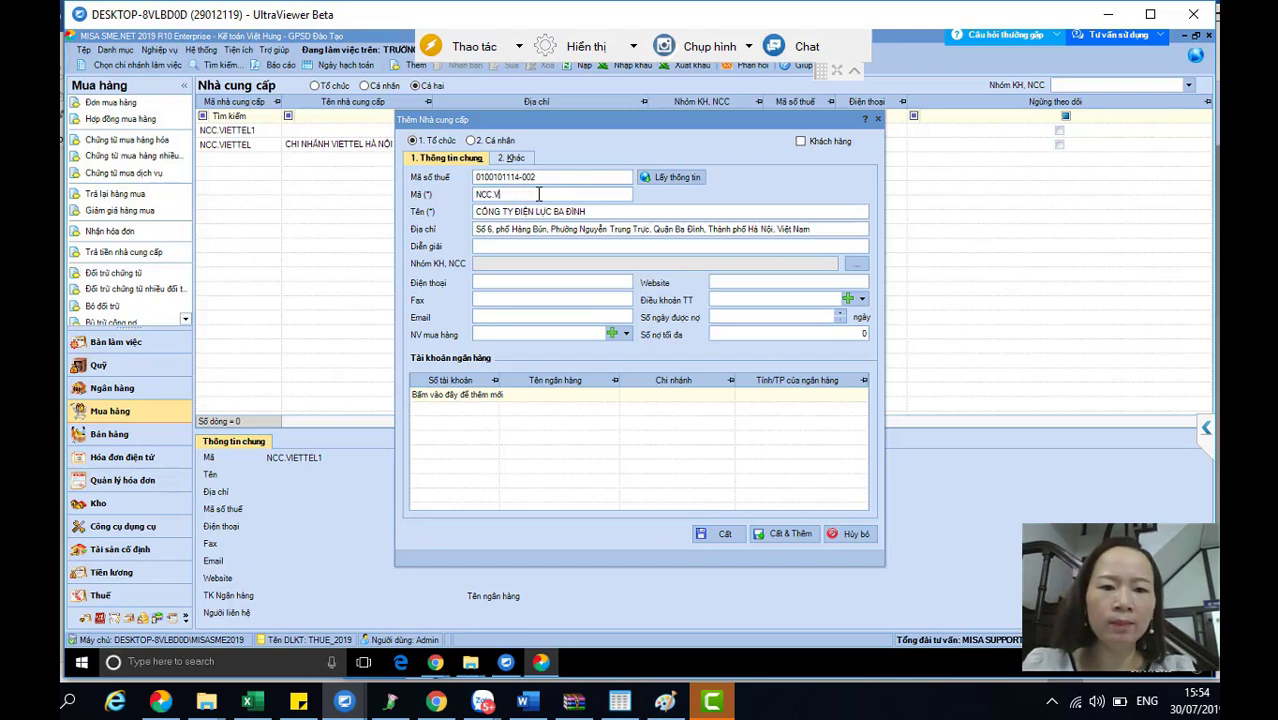
key("BackSpace")
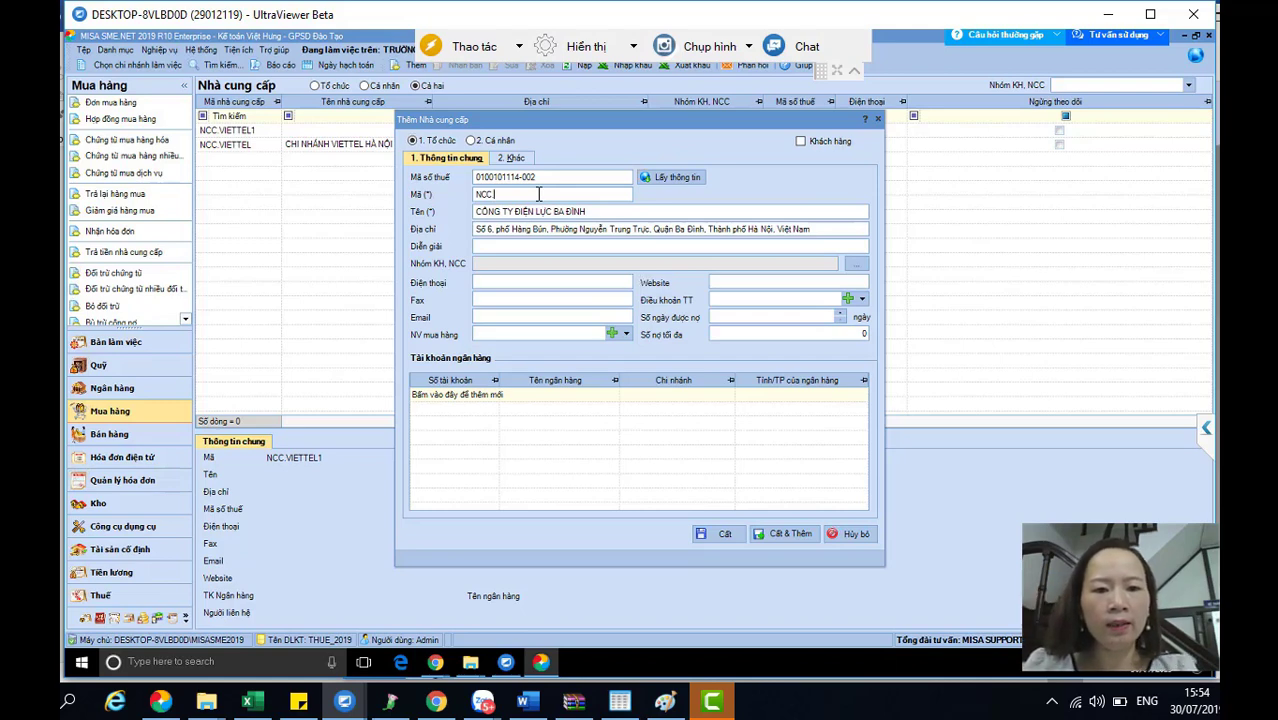
type("d")
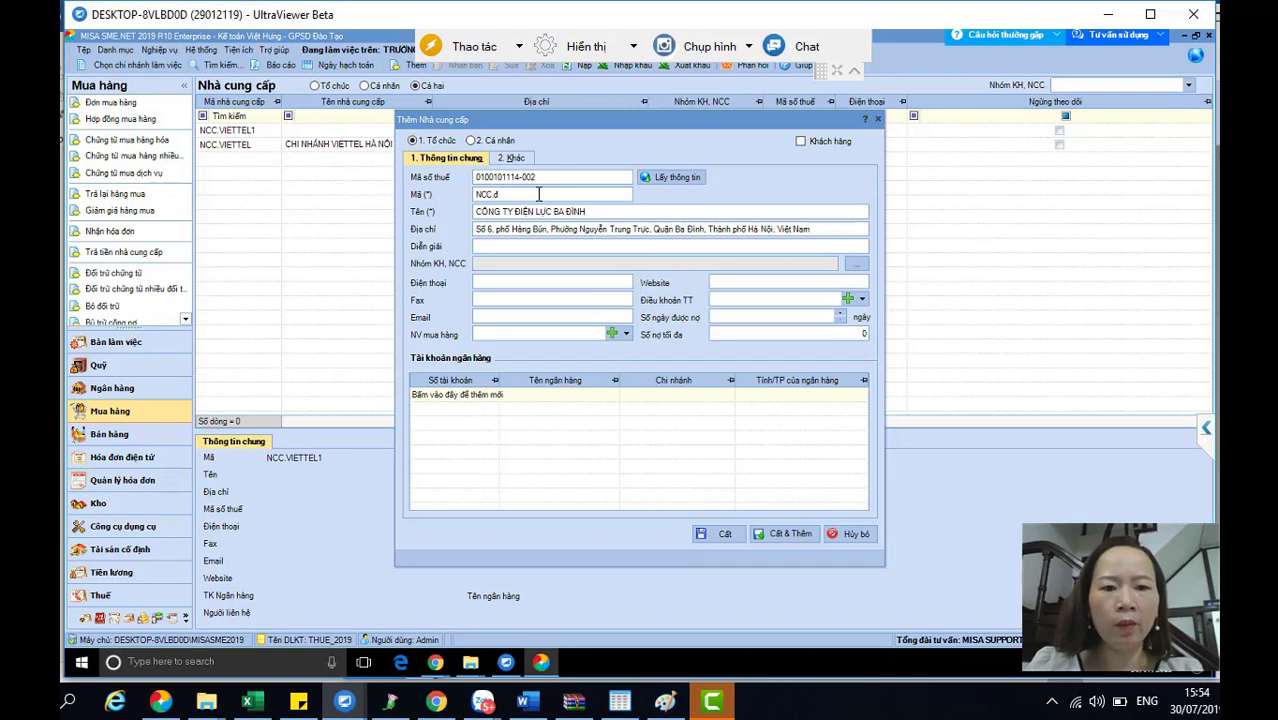
key("BackSpace")
type("DIEN")
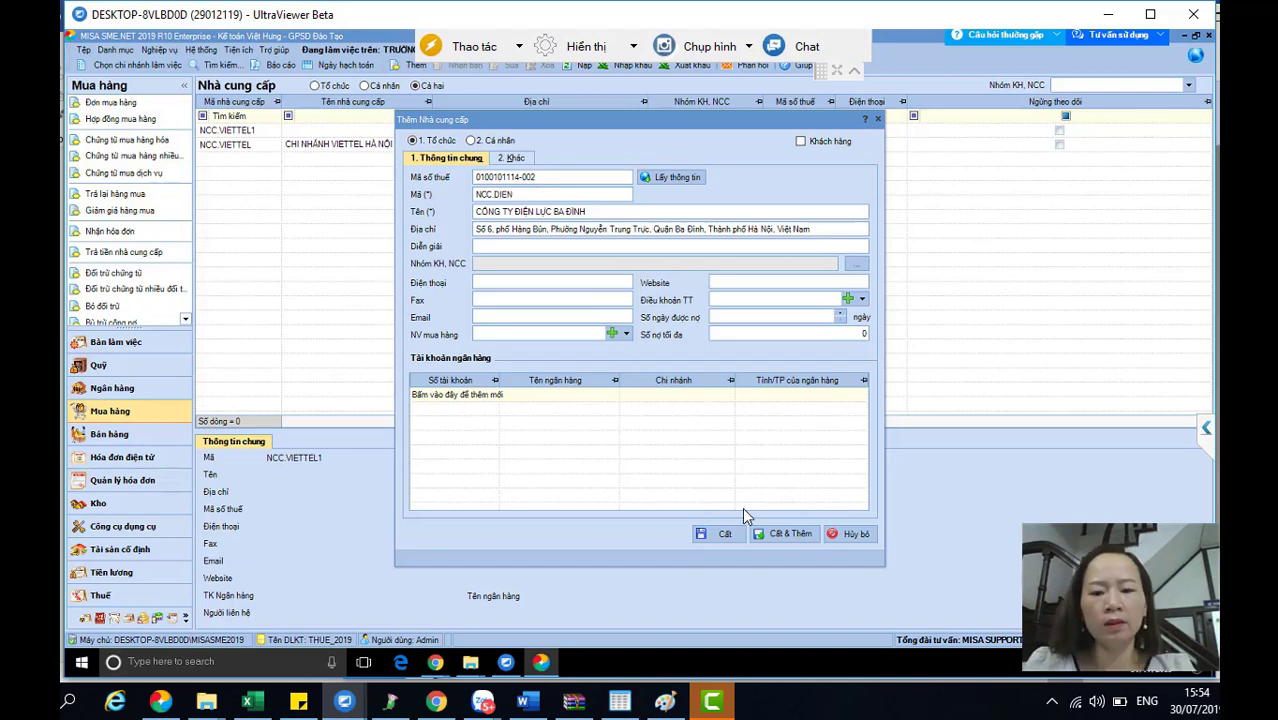
left_click(772, 535)
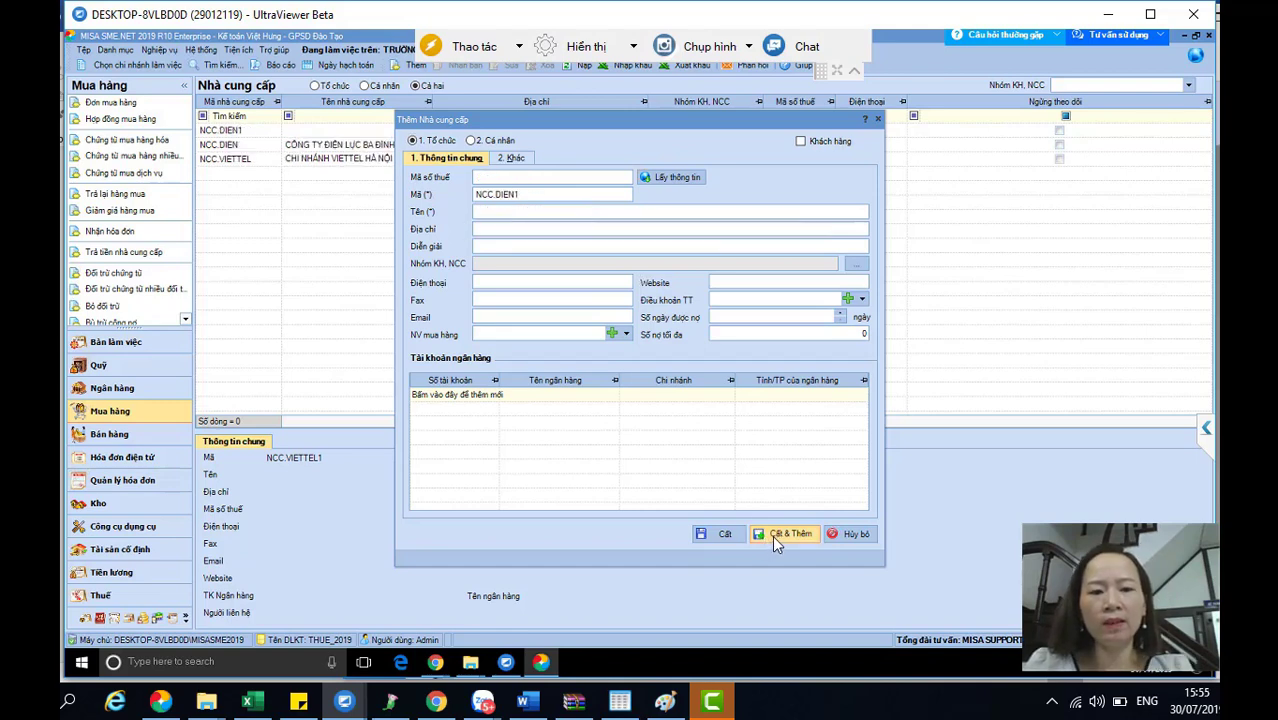
- Dismiss the empty-name warning and cancel the unsaved NCC.DIEN1 supplier form
left_click(772, 535)
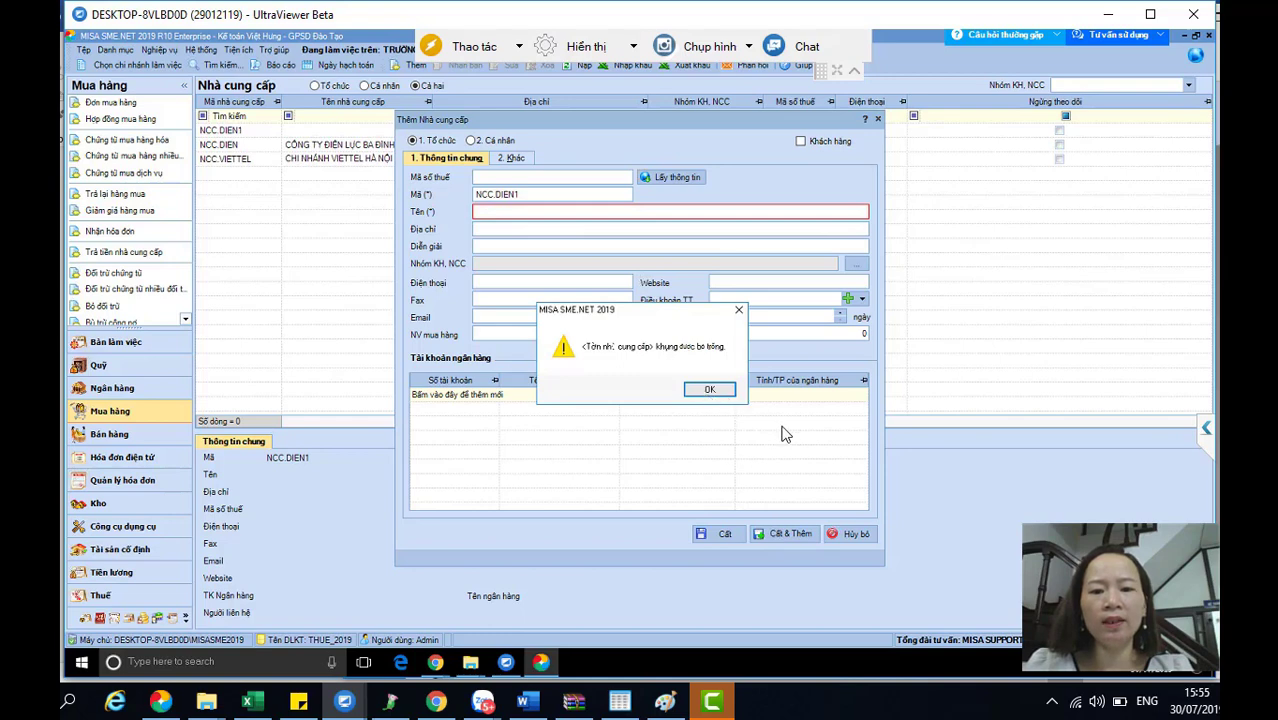
left_click(712, 390)
left_click(713, 394)
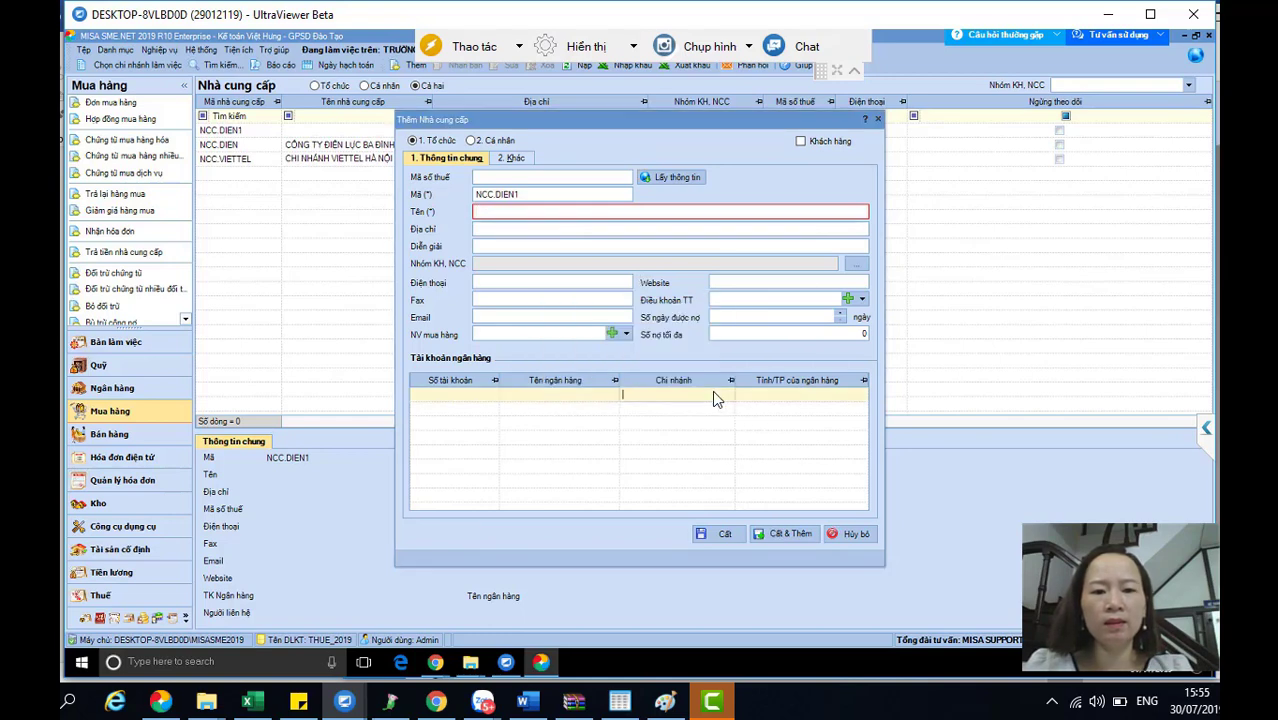
left_click(846, 533)
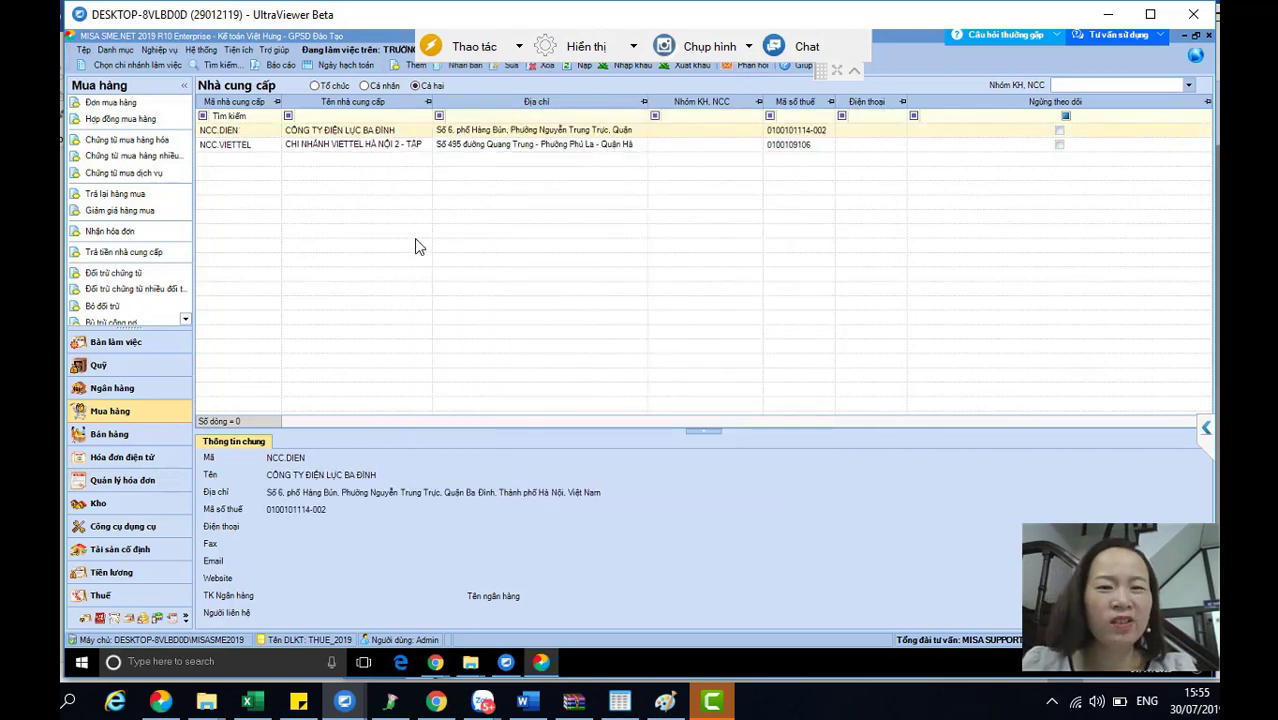
- Open the Tài khoản ngân hàng catalog from the Danh mục menu
left_click(115, 50)
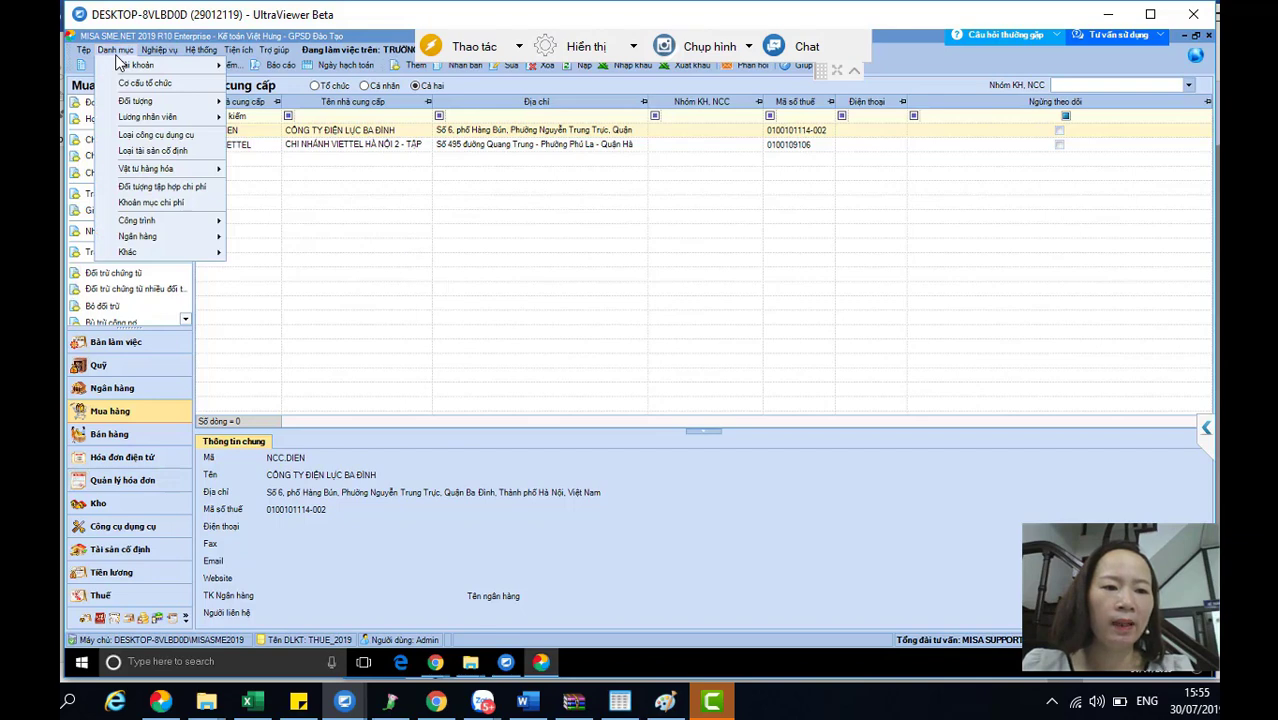
mouse_move(151, 237)
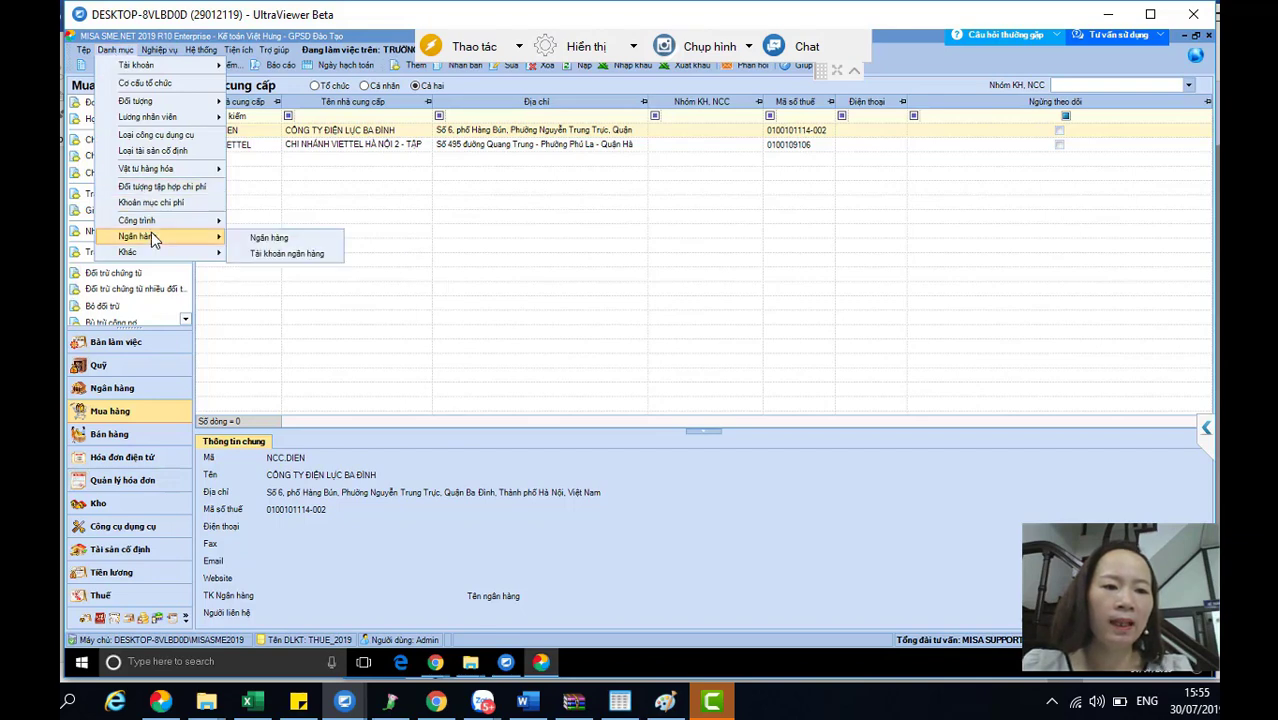
left_click(272, 253)
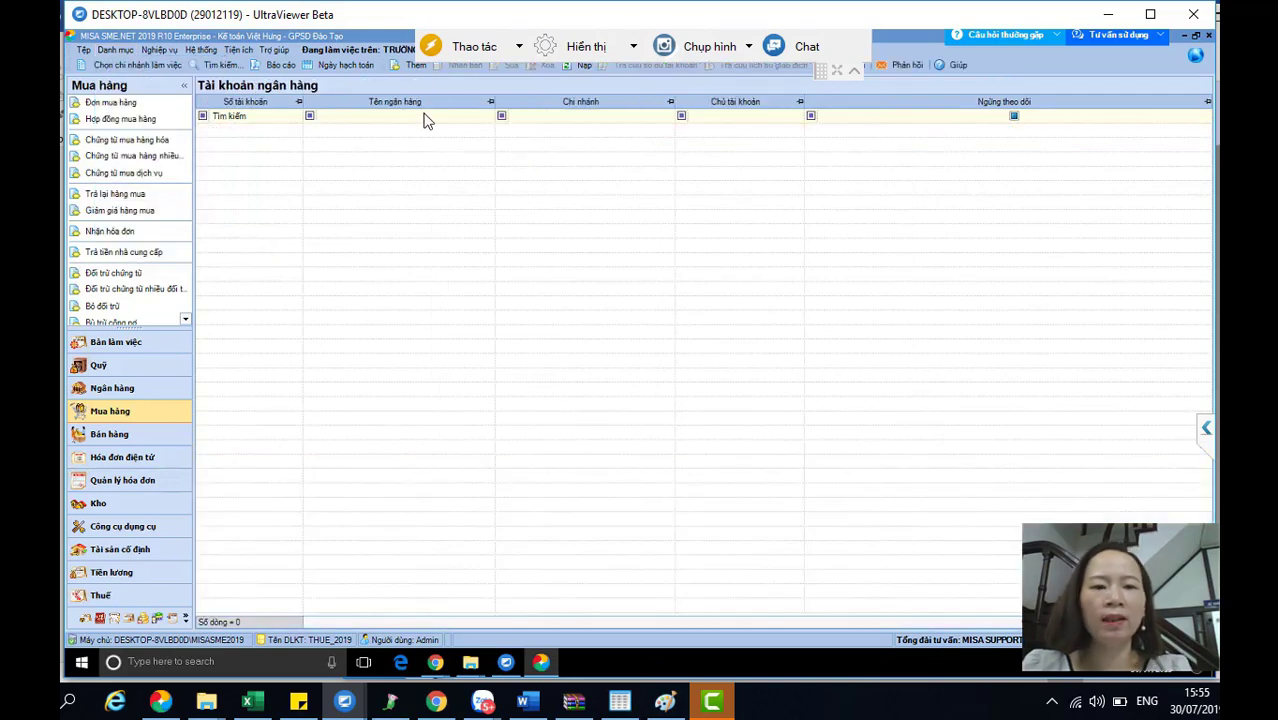
- Save a BIDV bank account with its account number and branch Ba Đình, discarding the extra blank form
left_click(408, 67)
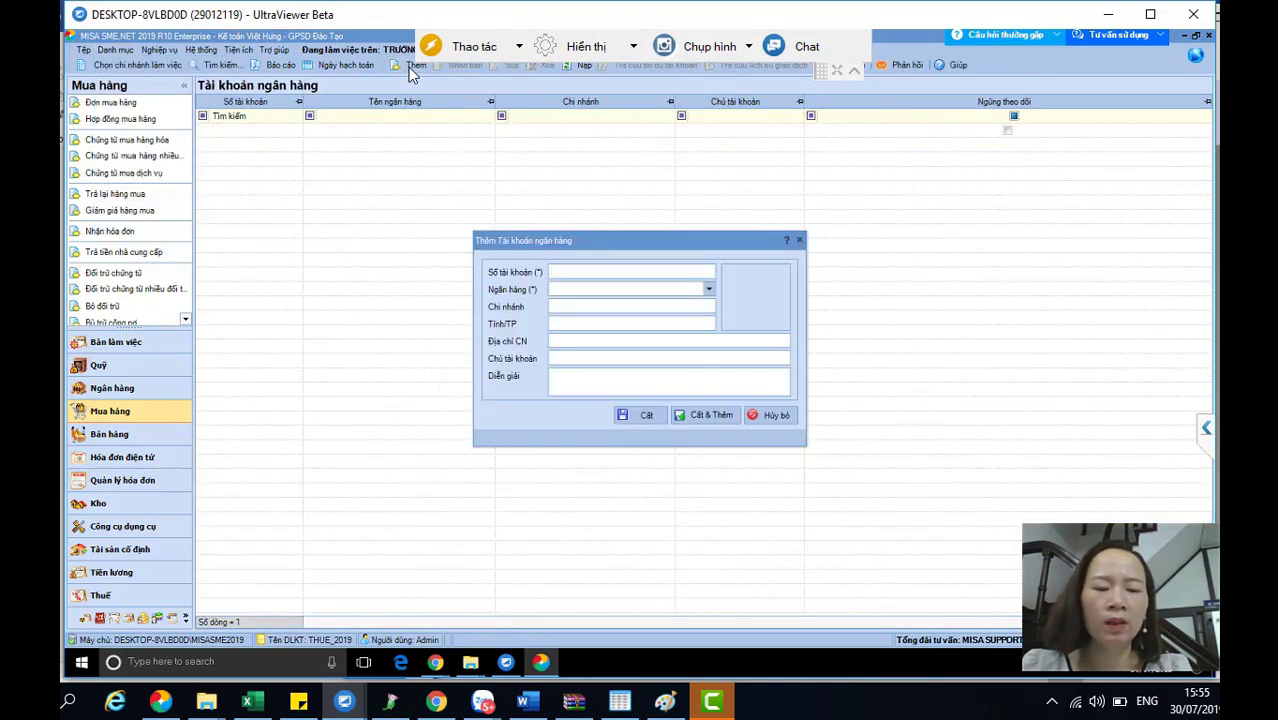
left_click(709, 290)
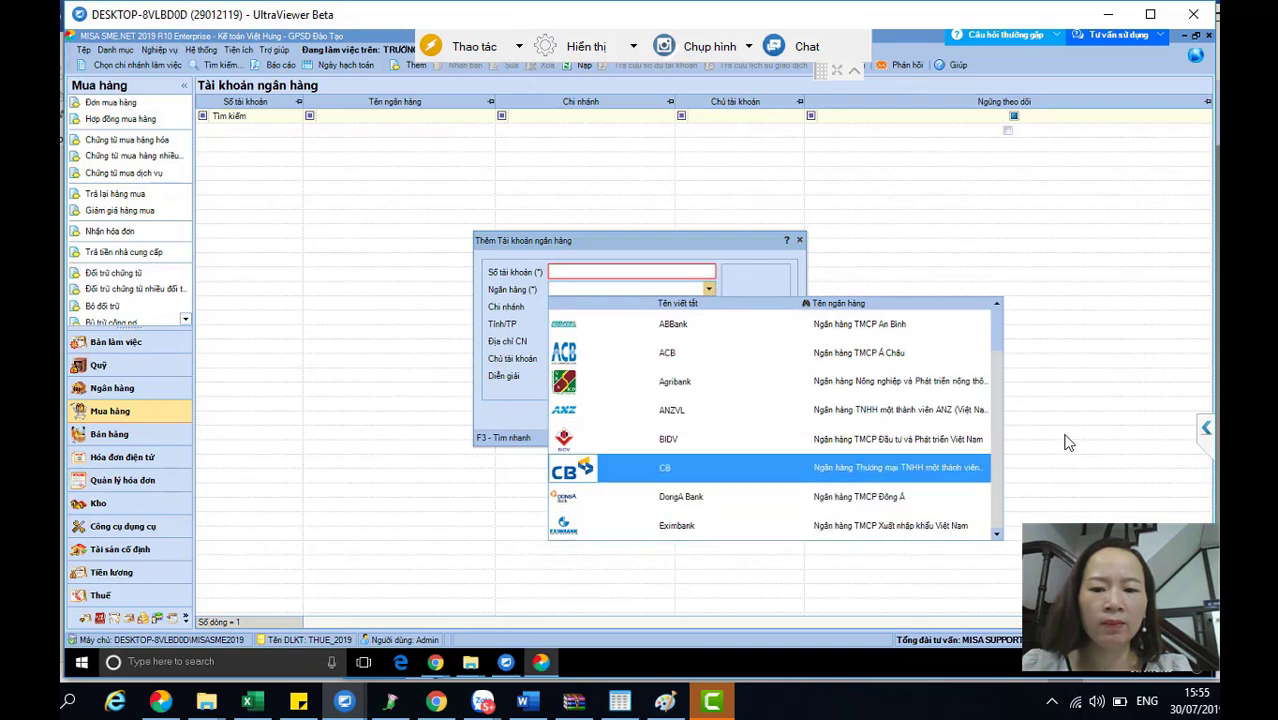
left_click(668, 439)
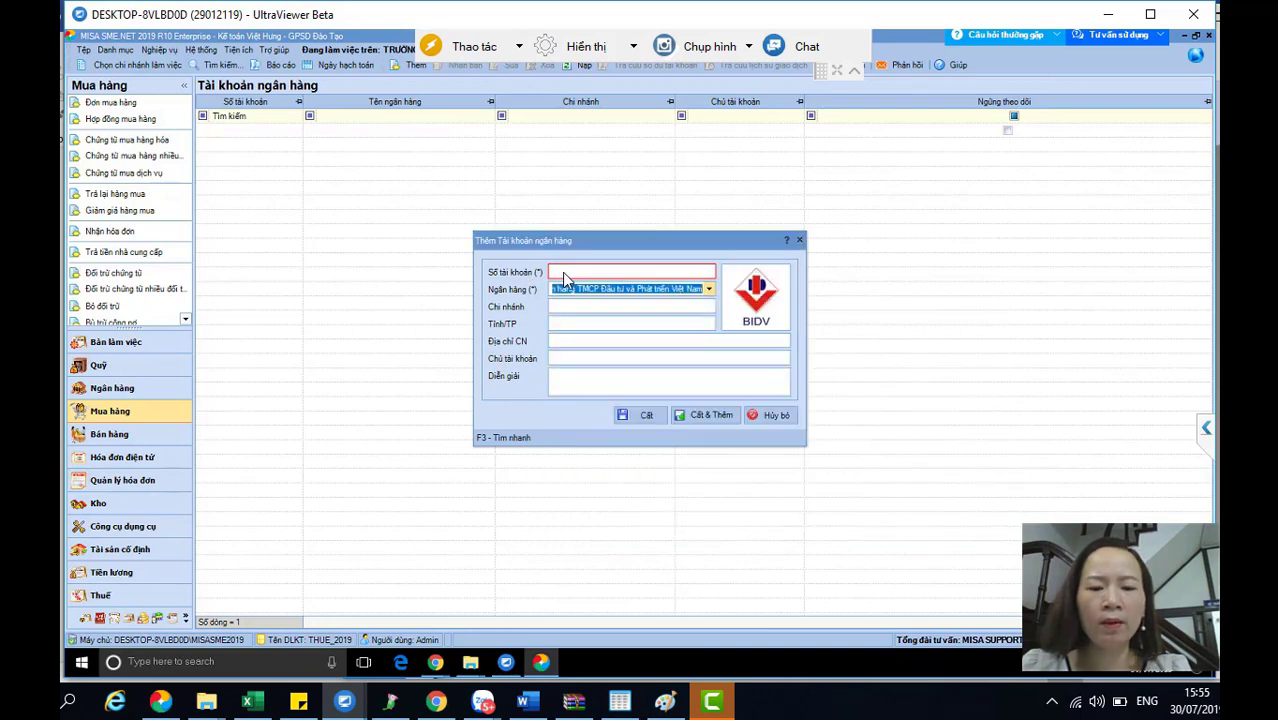
left_click(562, 272)
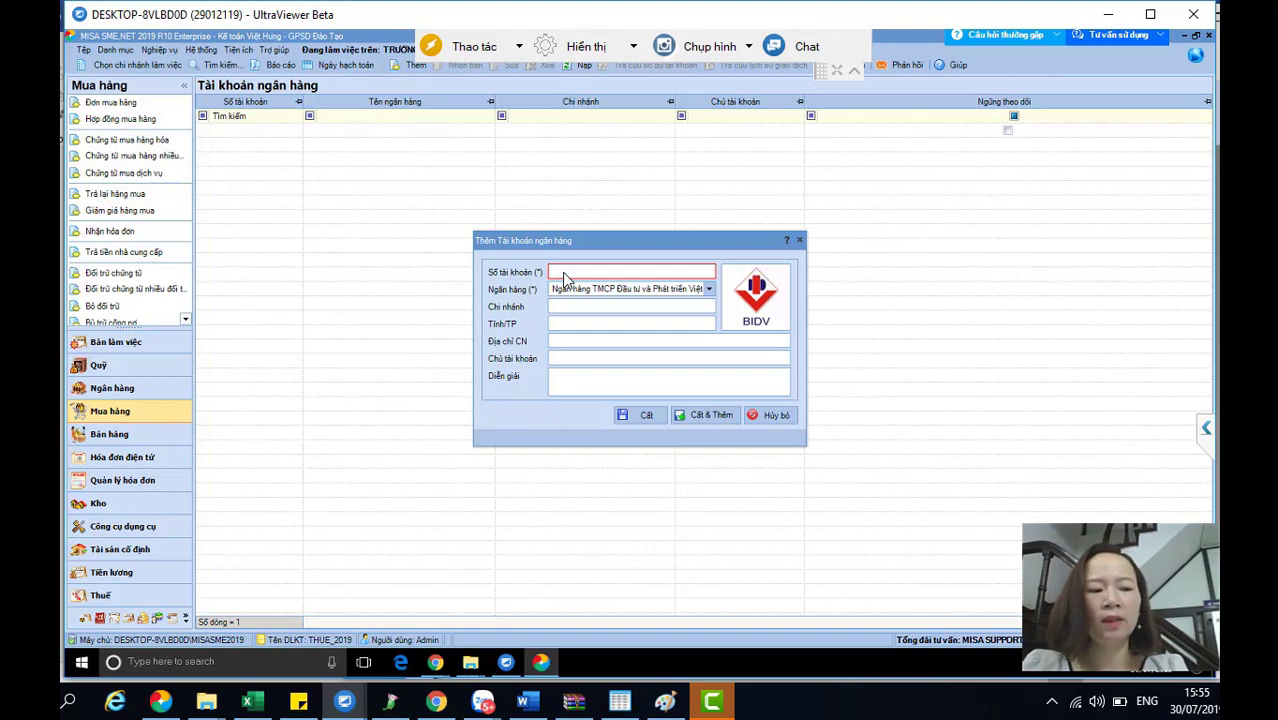
key("Tab")
key("Tab")
type("Ba Đình")
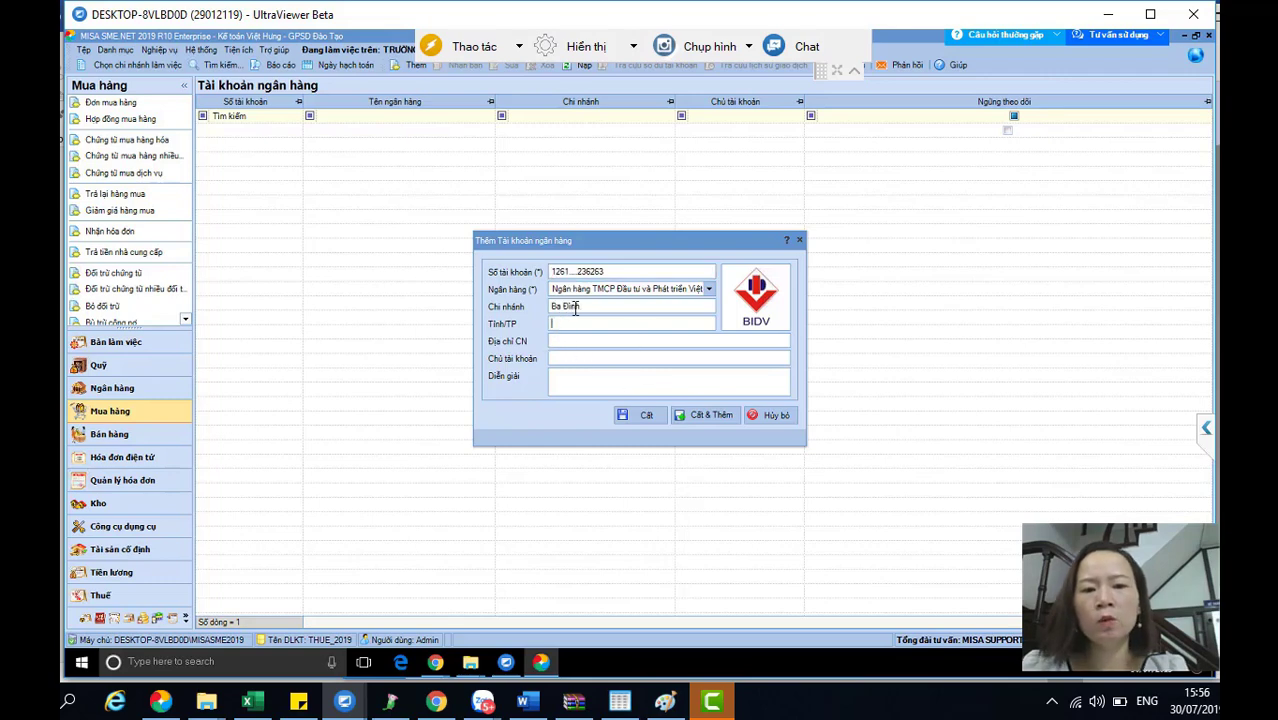
key("Tab")
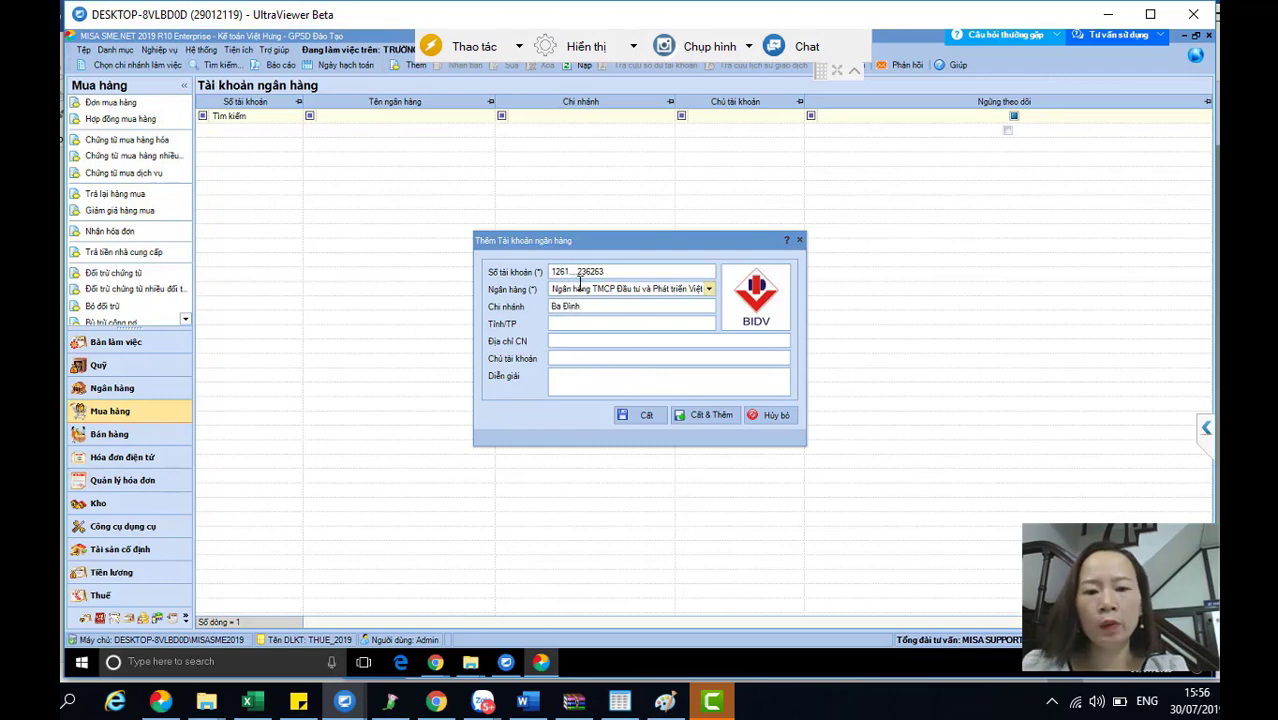
left_click(646, 412)
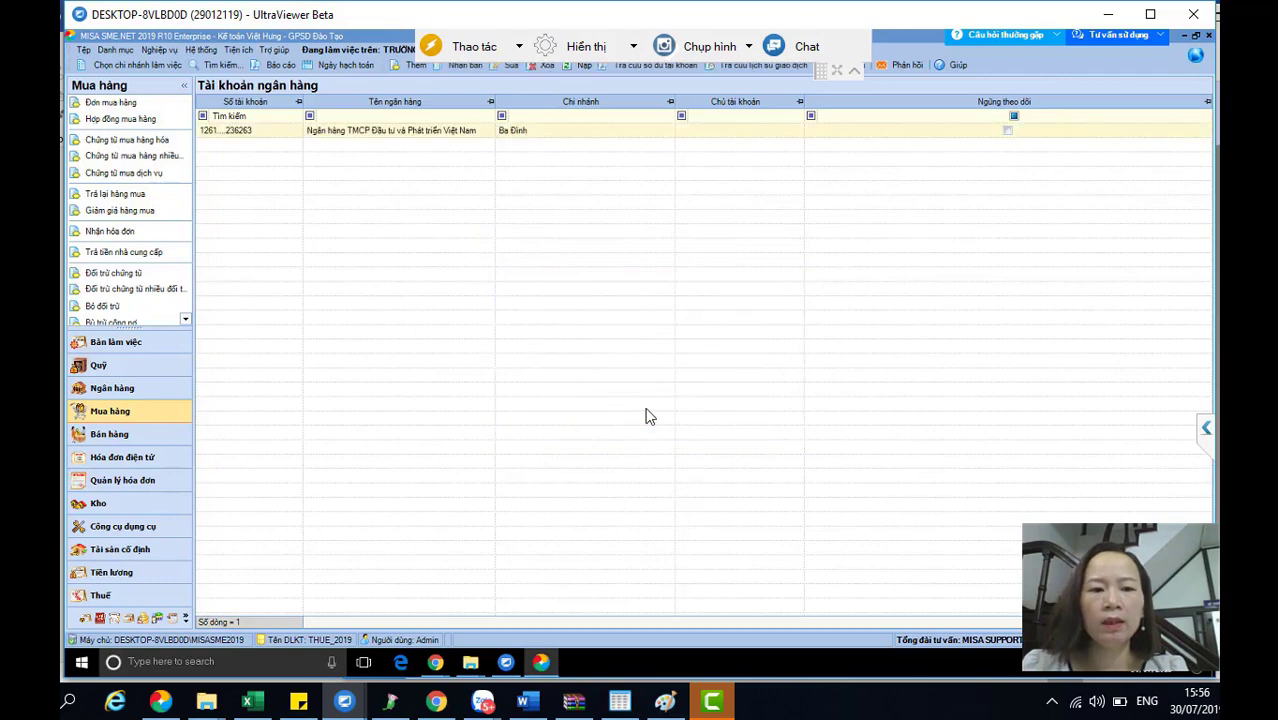
left_click(412, 66)
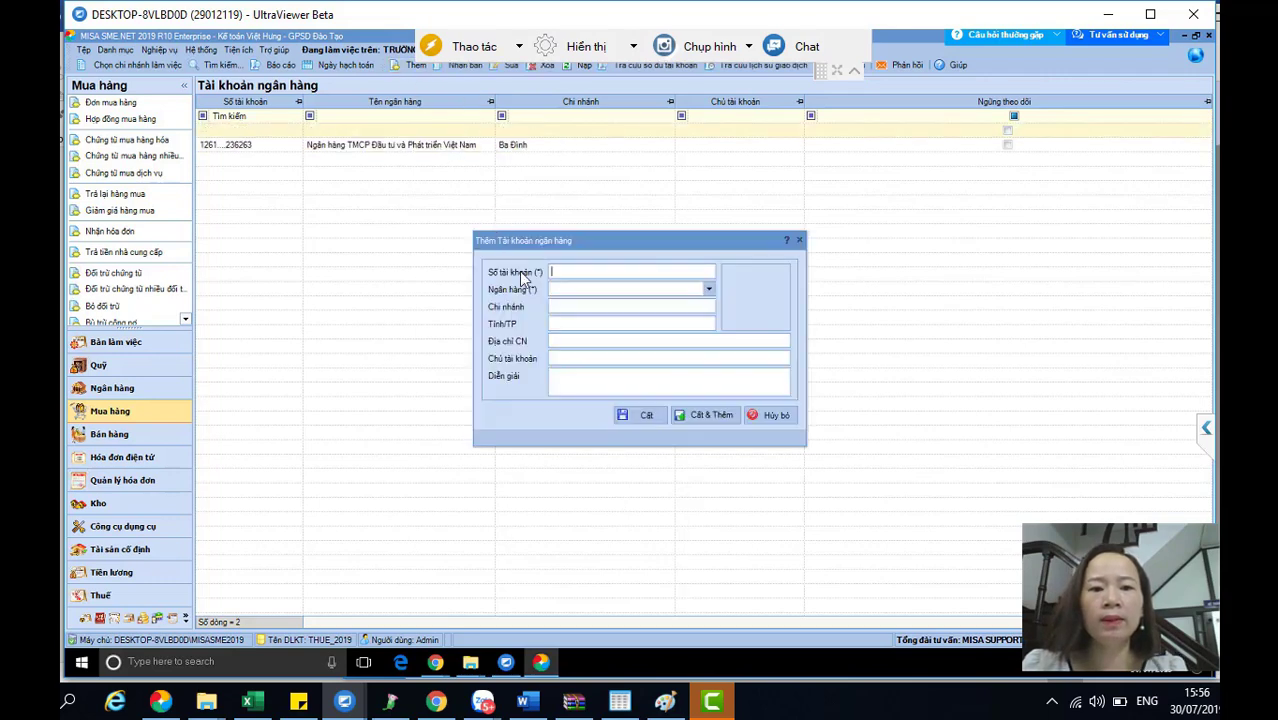
left_click(762, 415)
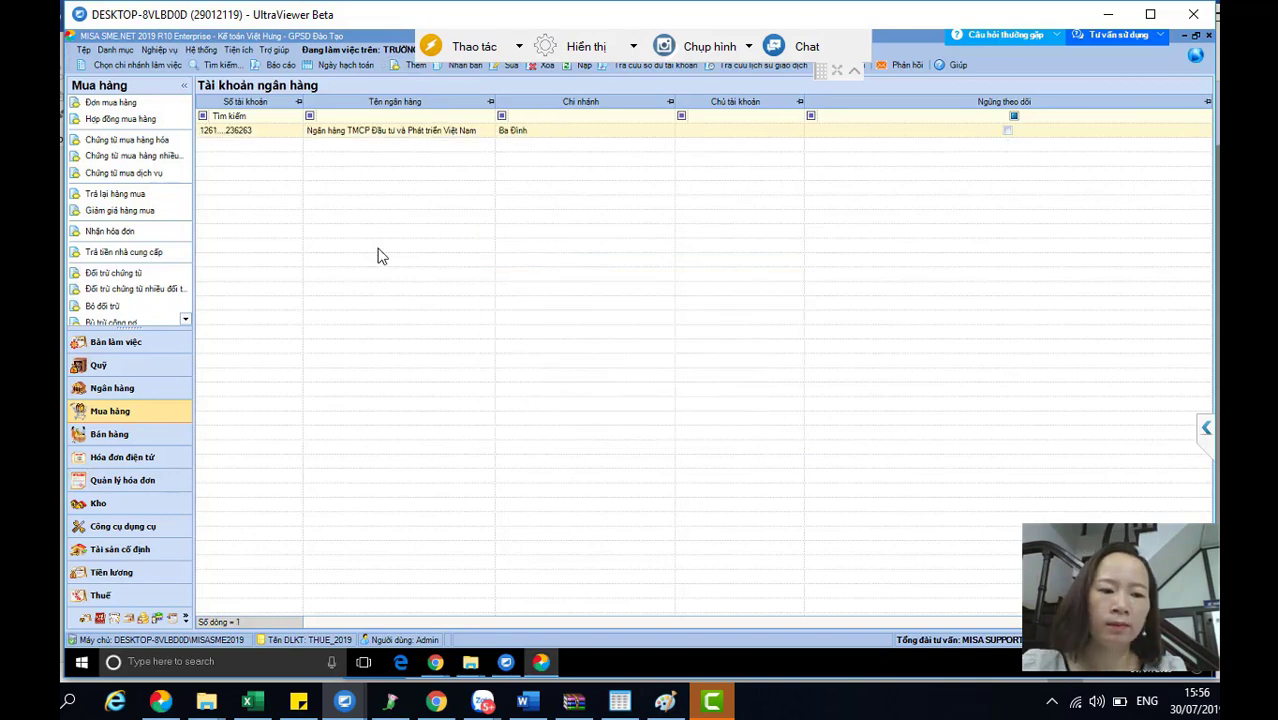
- Switch to the empty Công trình project catalog via Danh mục > Công trình
left_click(115, 49)
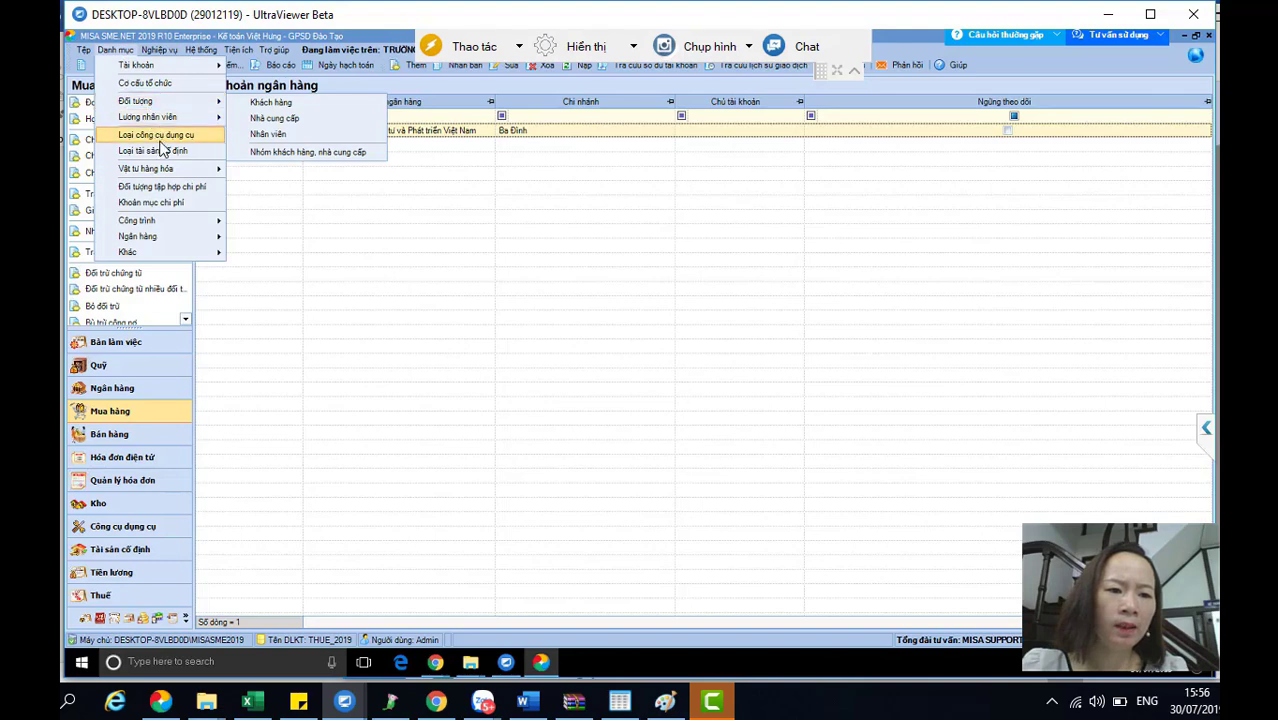
mouse_move(167, 237)
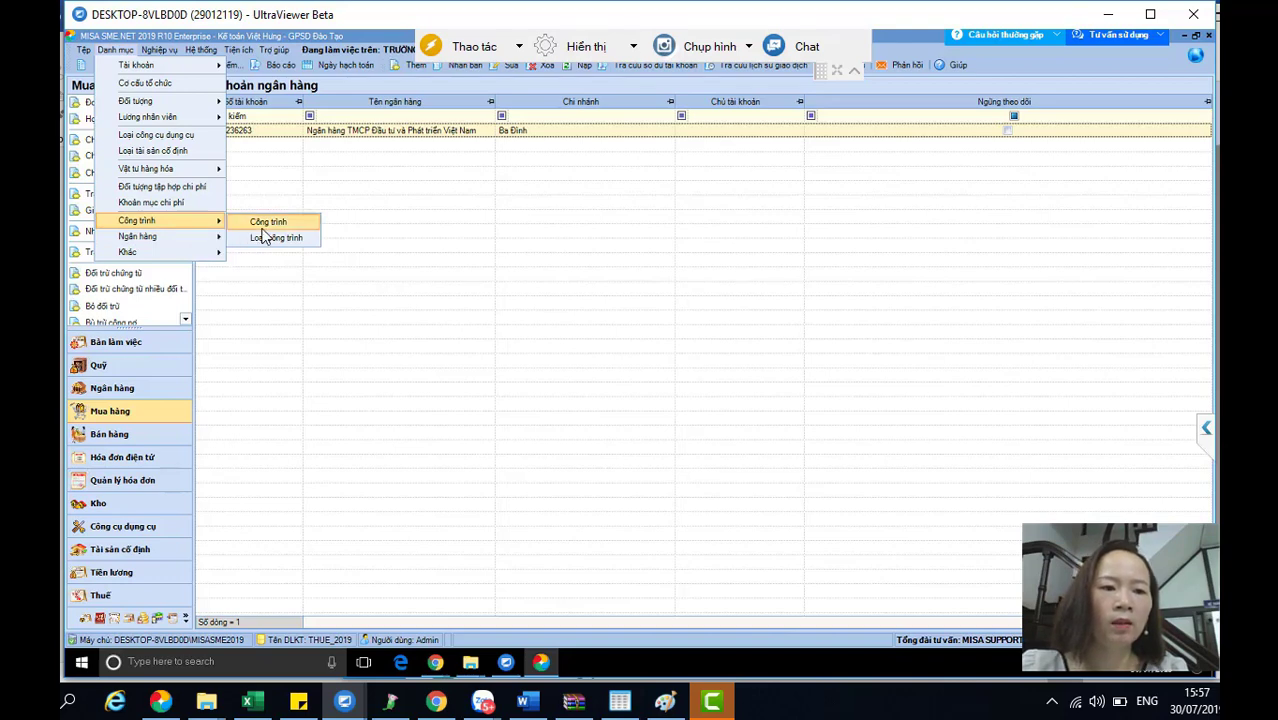
left_click(264, 226)
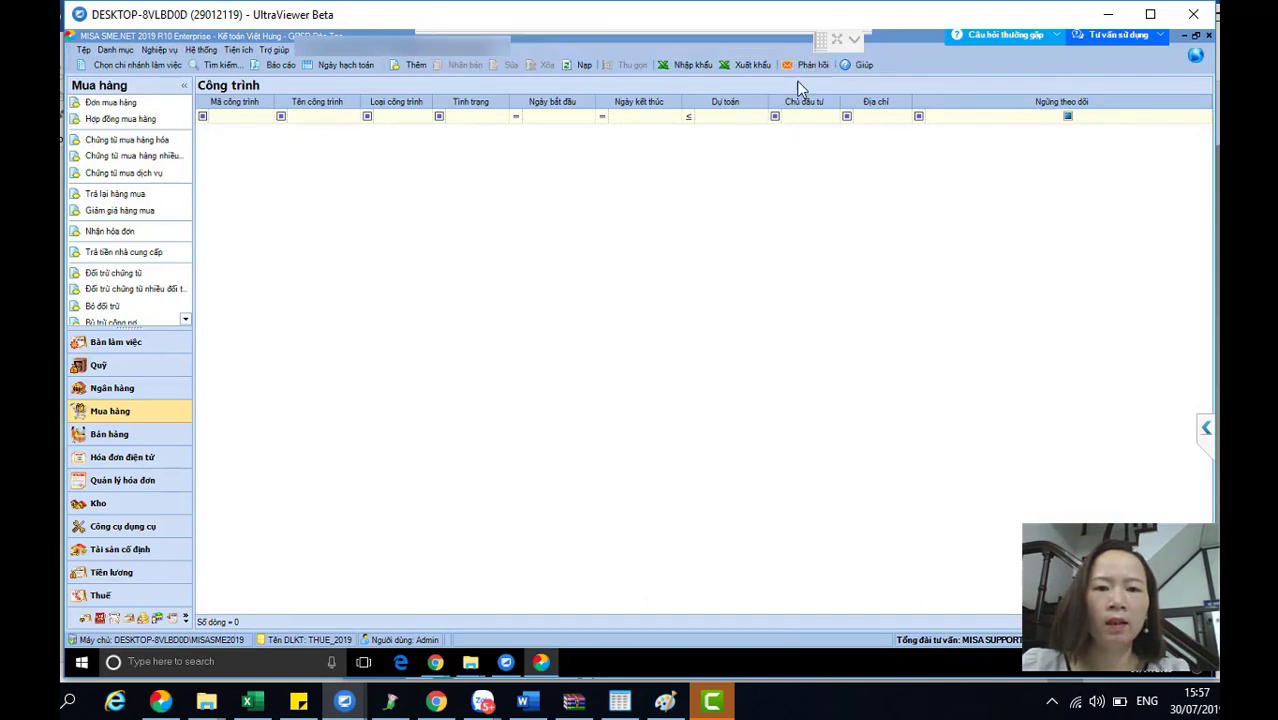
- Save project KHOI1 'Doanh thu học phí khối 1' after reconnecting the remote session
left_click(414, 66)
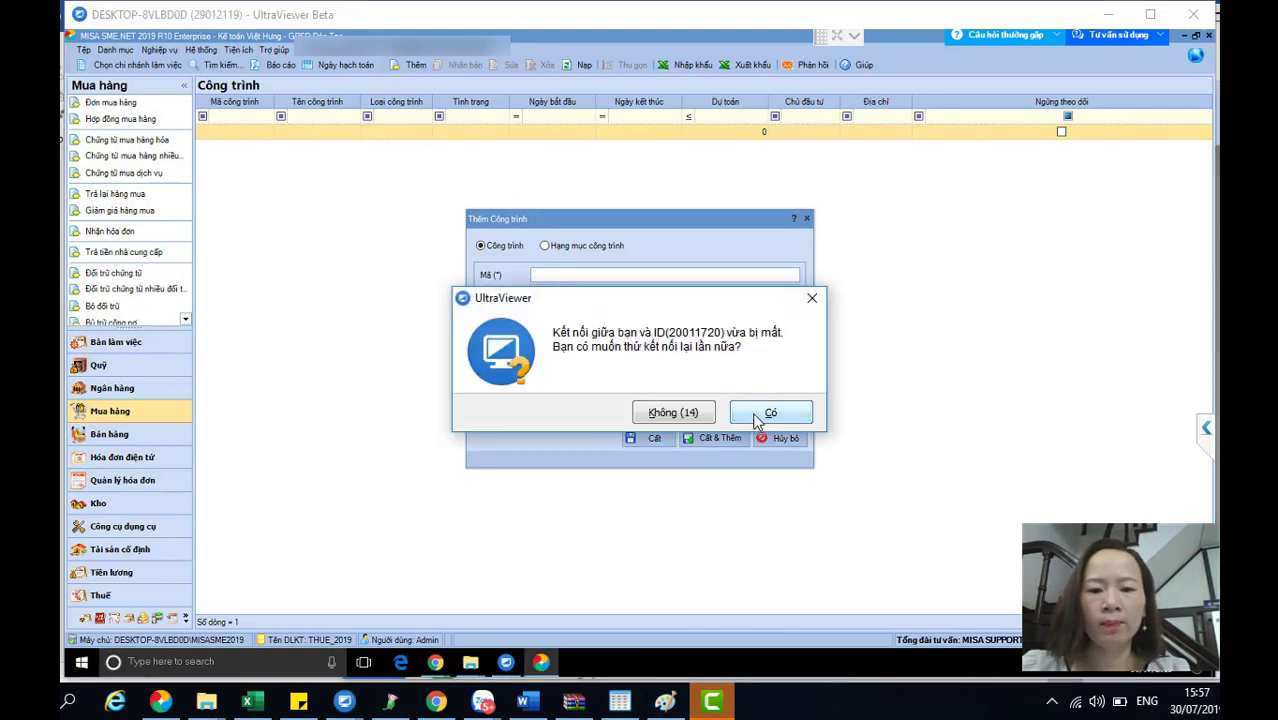
left_click(760, 414)
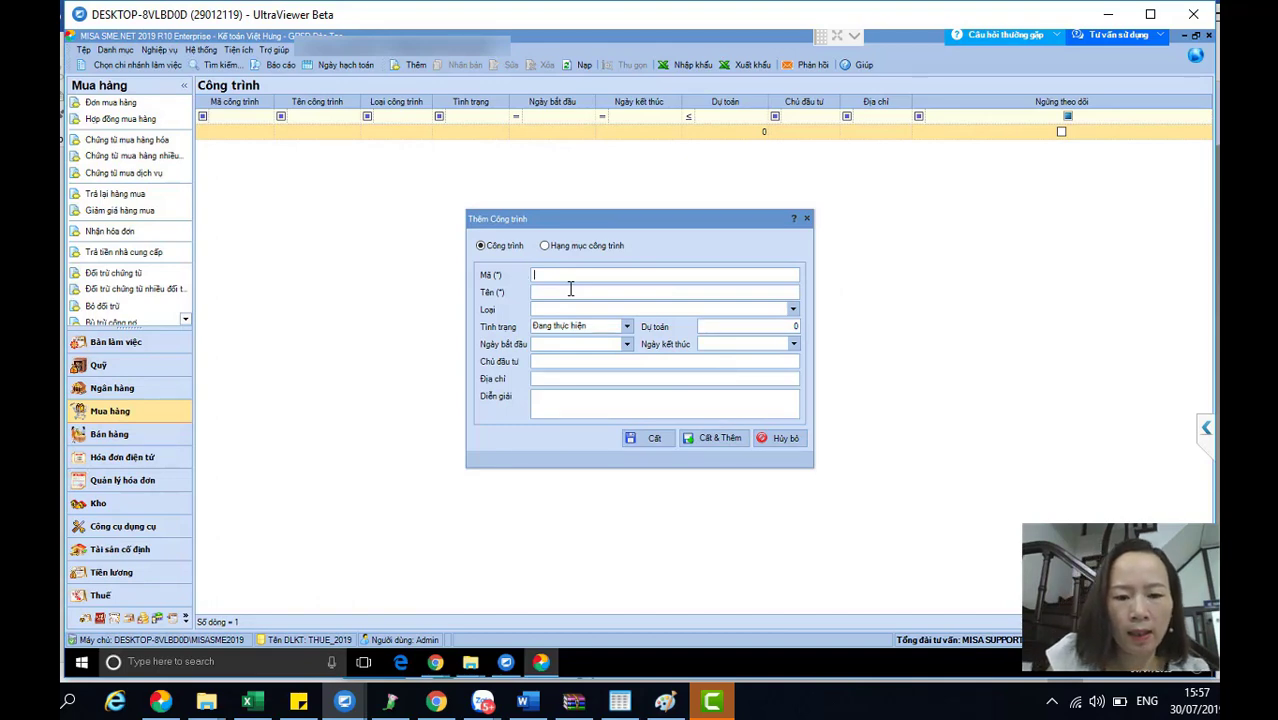
type("KHOI1")
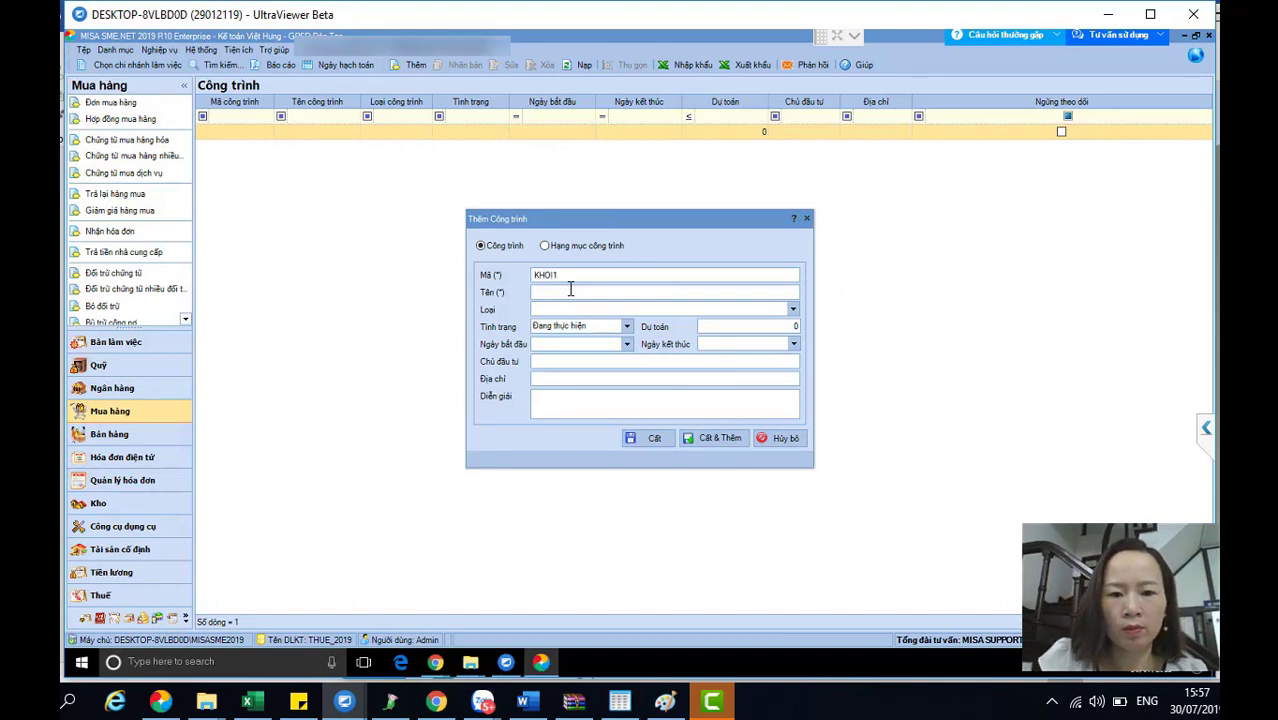
key("Tab")
type("Doanh thu học p")
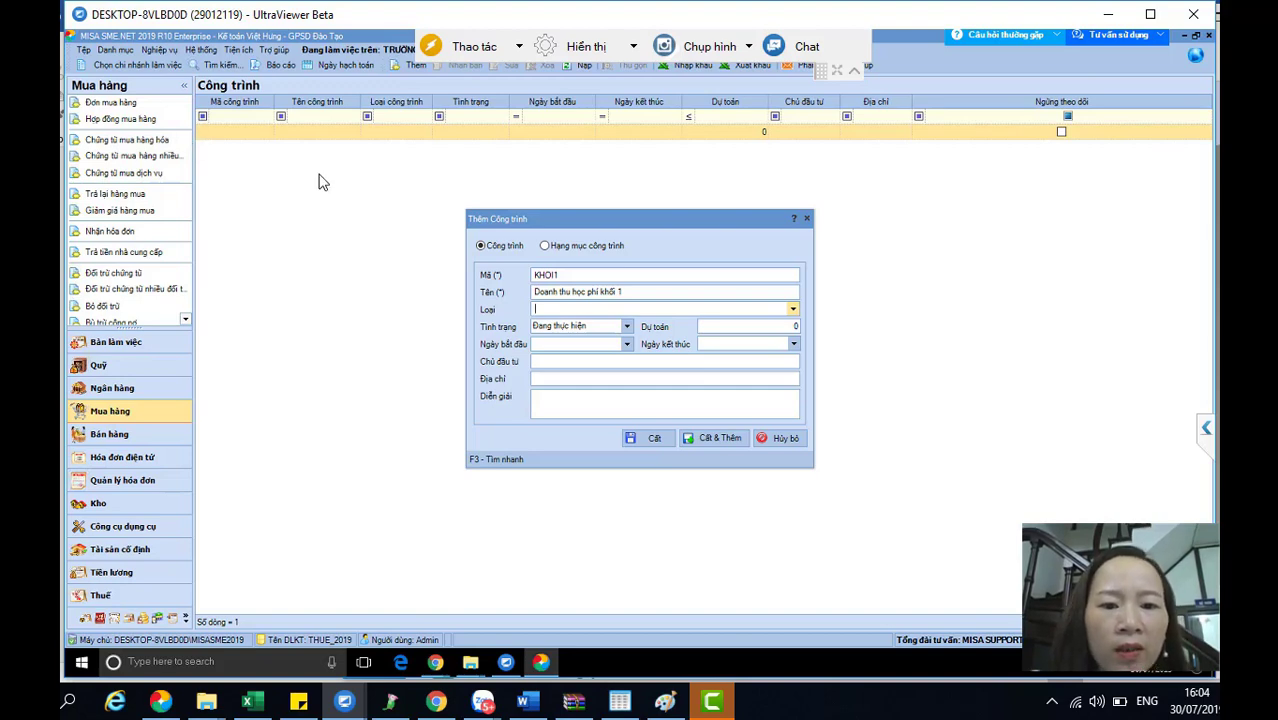
left_click(643, 435)
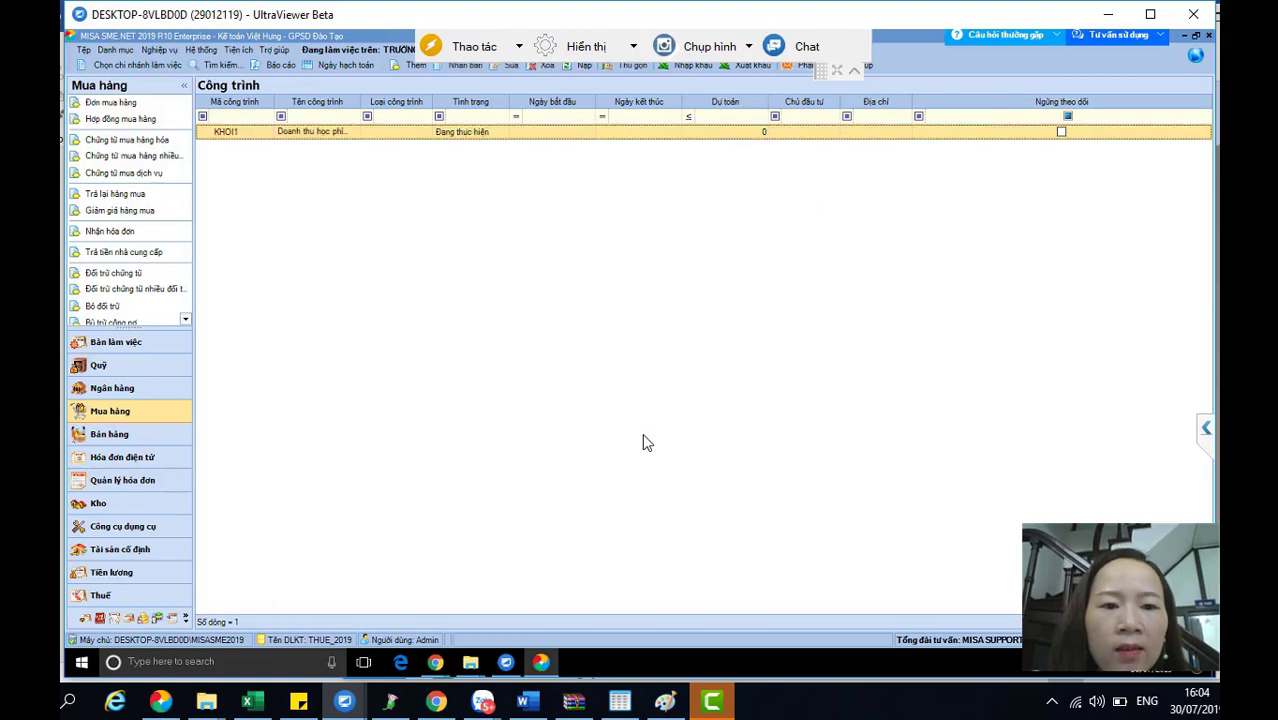
- Save project KHOI2 'Doanh thu Khối 2' with Cất & Thêm (Ctrl+Shift+S)
left_click(416, 65)
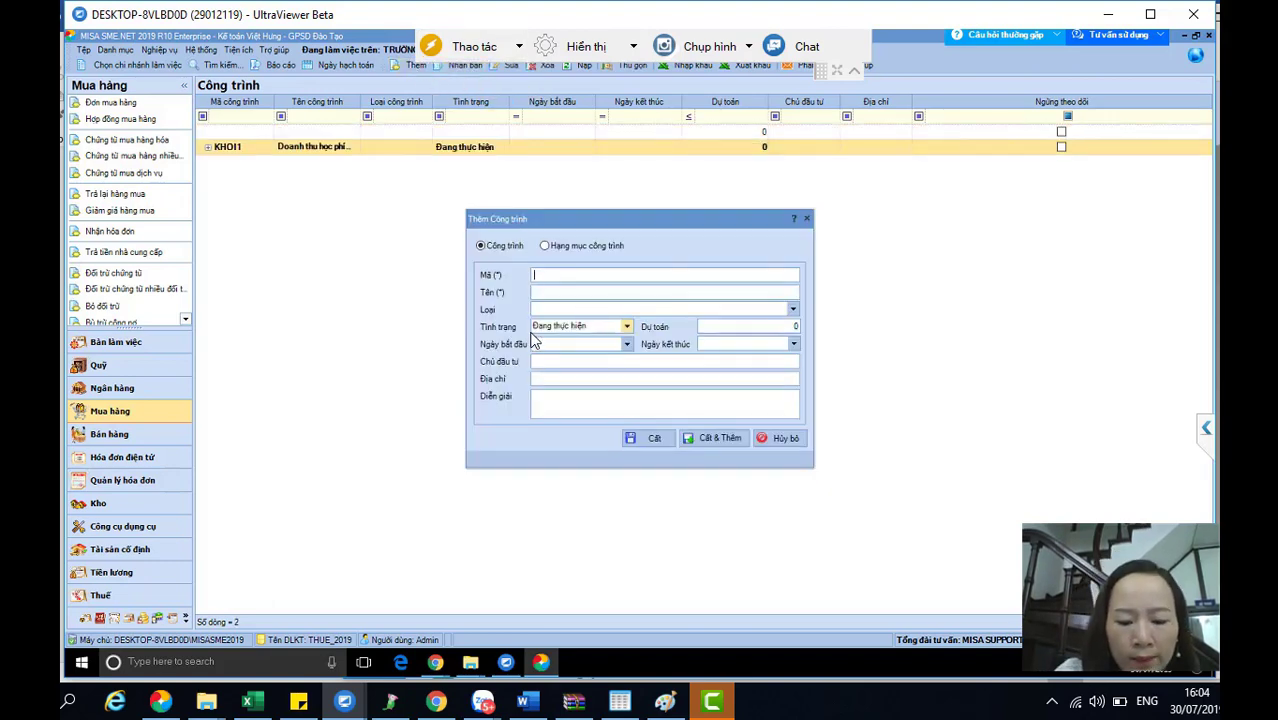
type("KHOI2")
key("Tab")
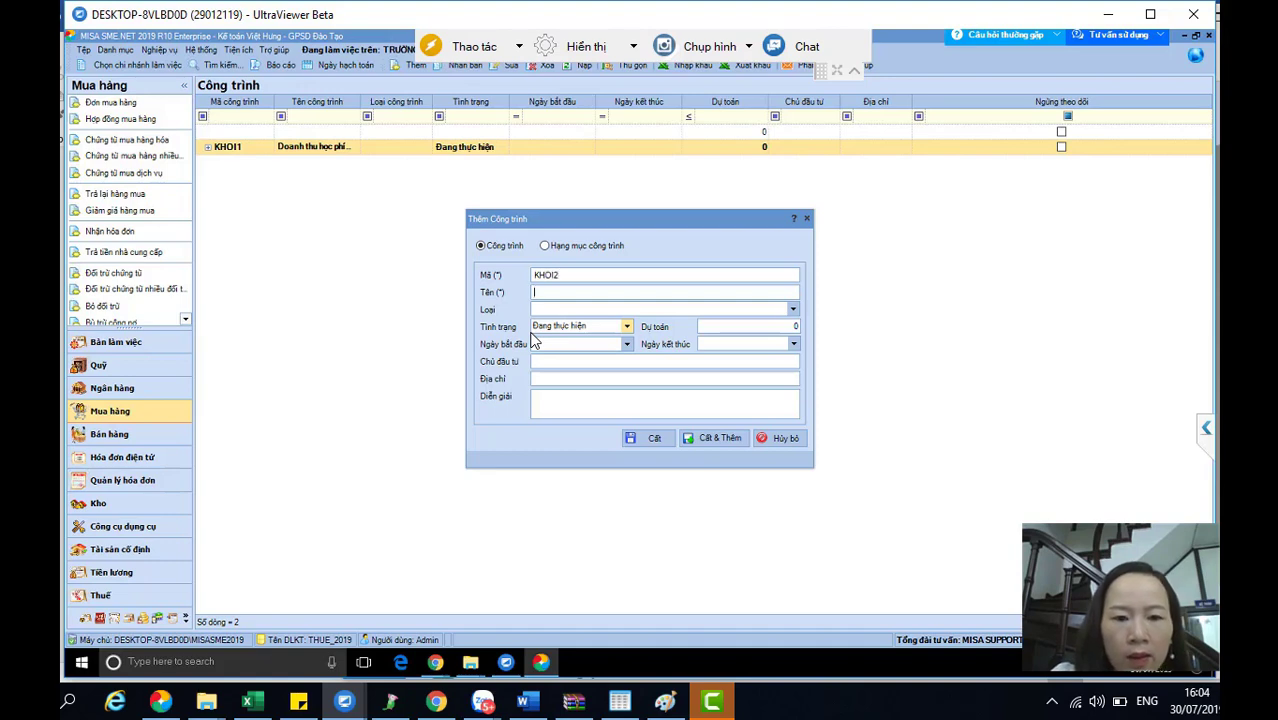
type("Da")
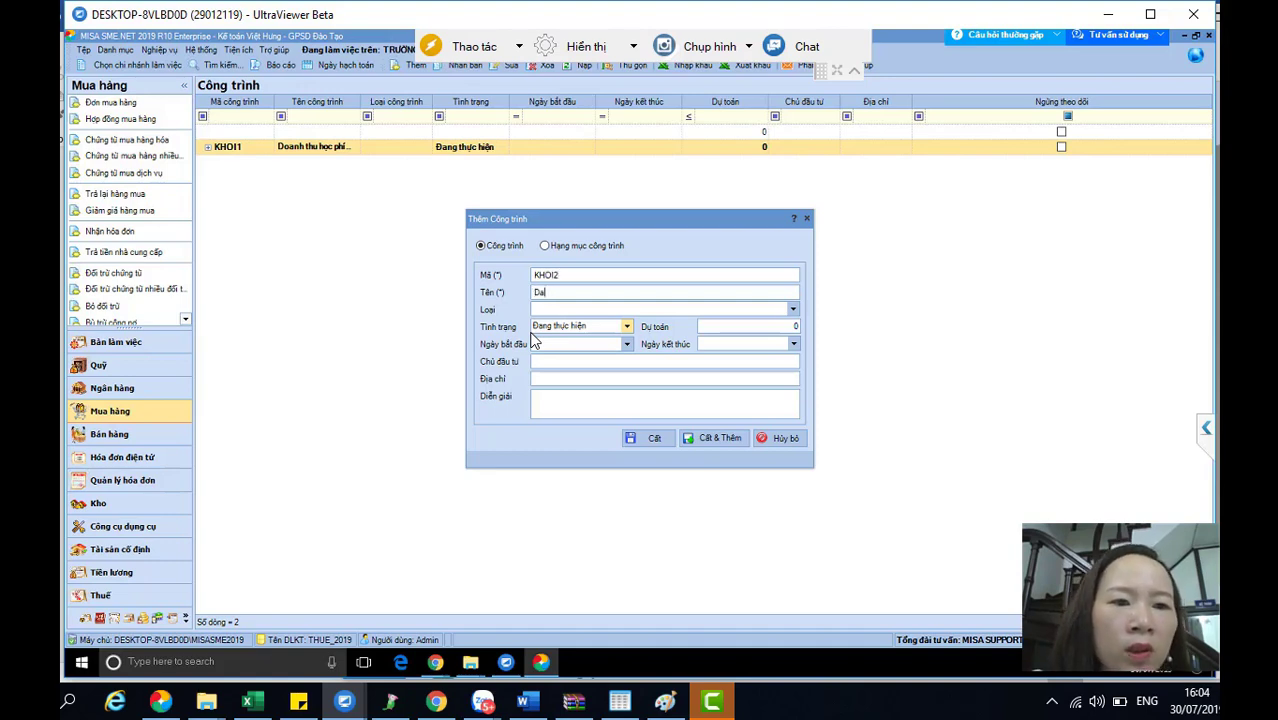
key("BackSpace")
type("o")
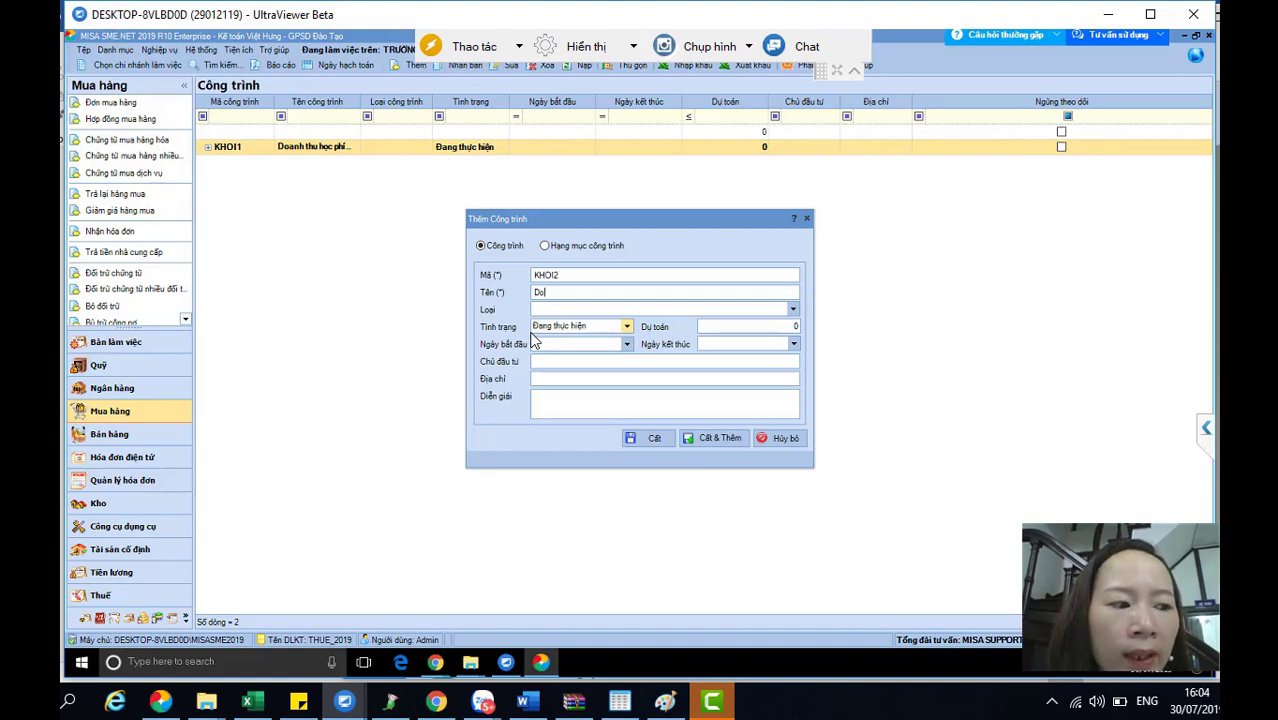
type("anh thu Khối 2")
key("ctrl+shift+s")
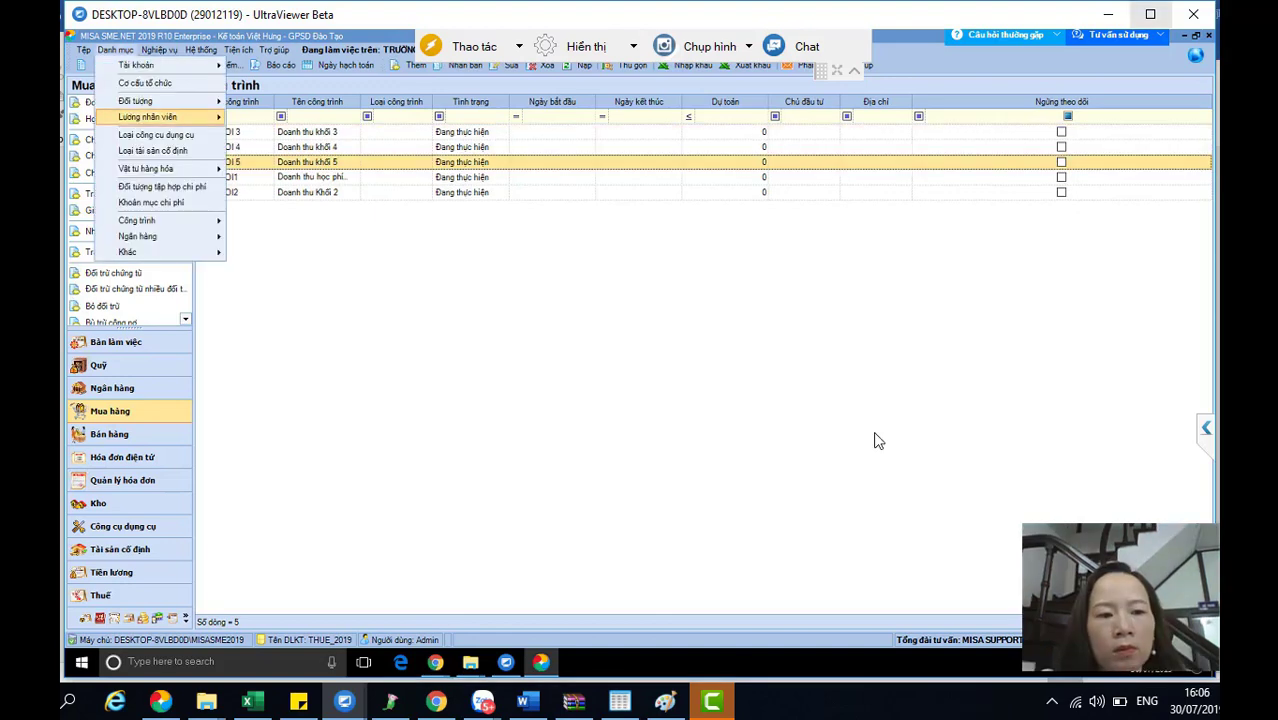
key("Down")
key("Down")
key("Down")
key("Down")
key("Down")
key("Down")
key("Down")
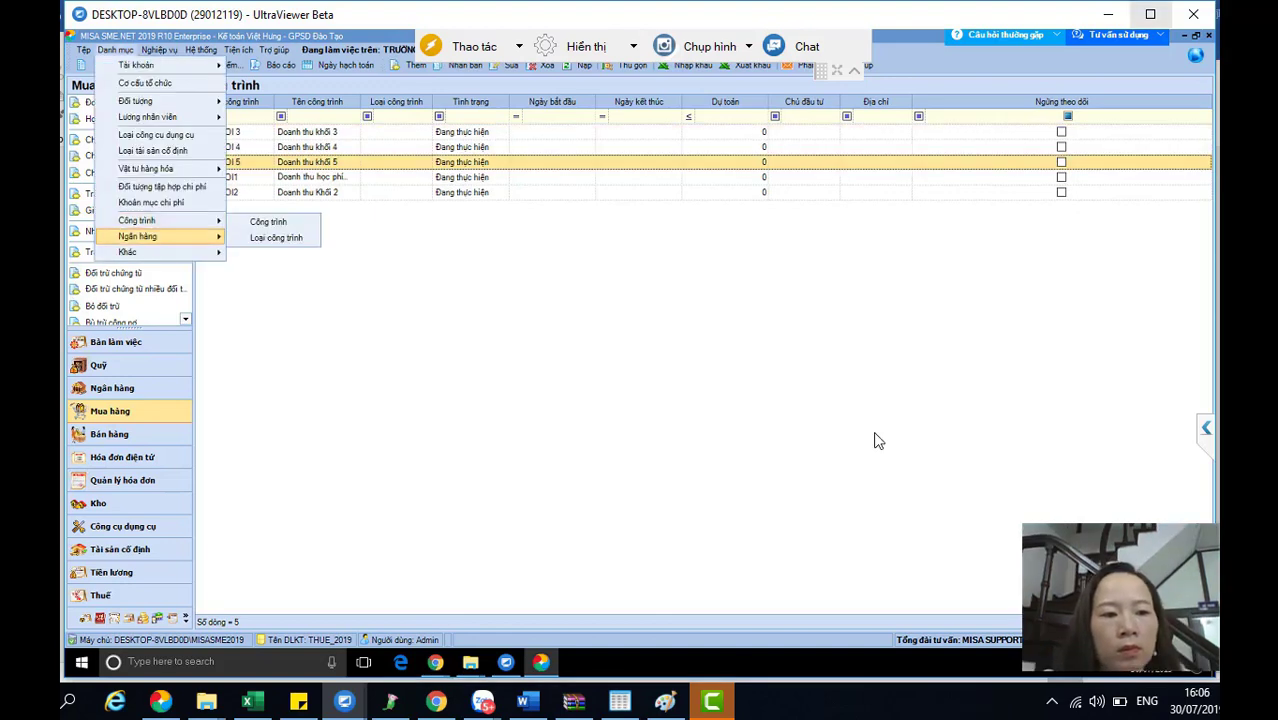
key("Up")
key("Up")
key("Up")
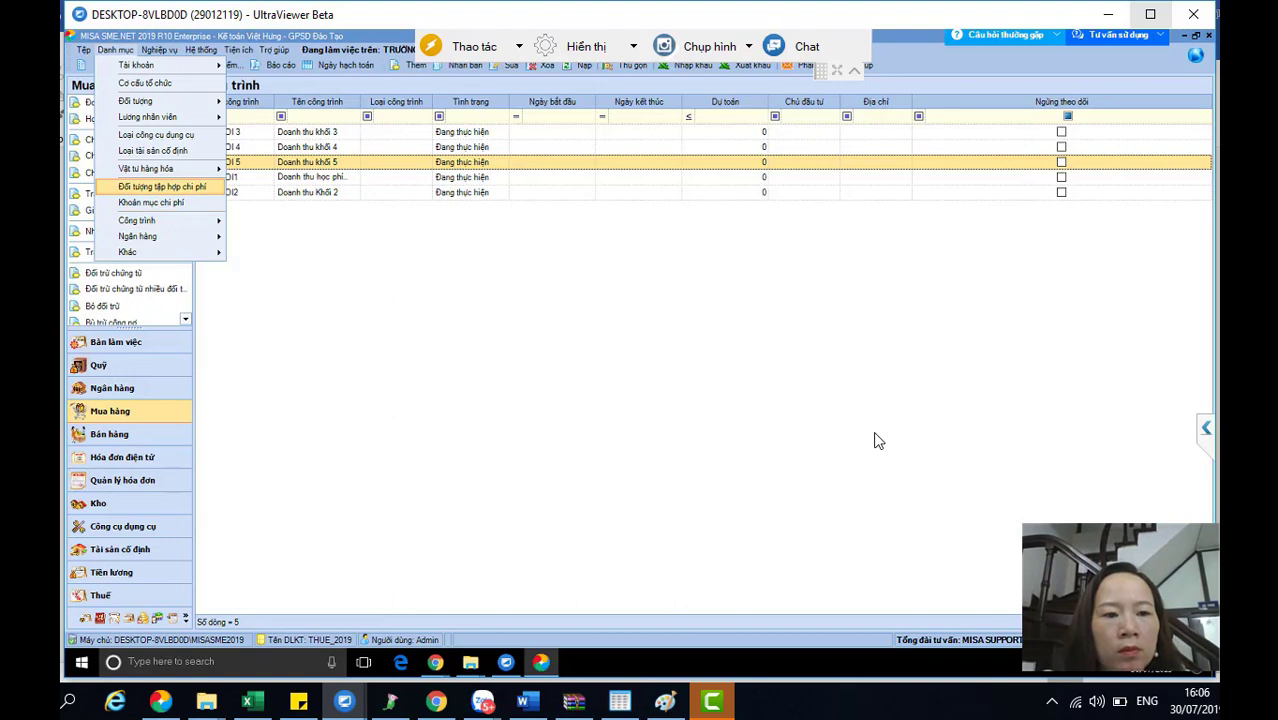
key("Escape")
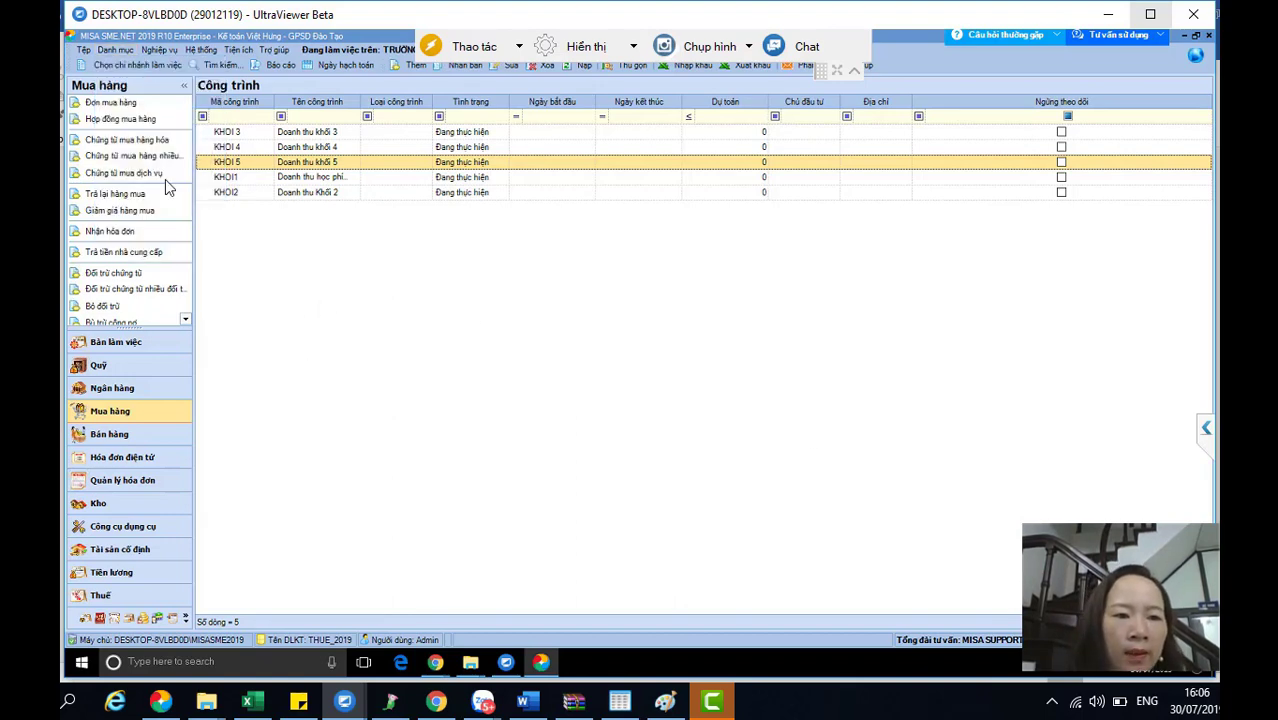
left_click(114, 50)
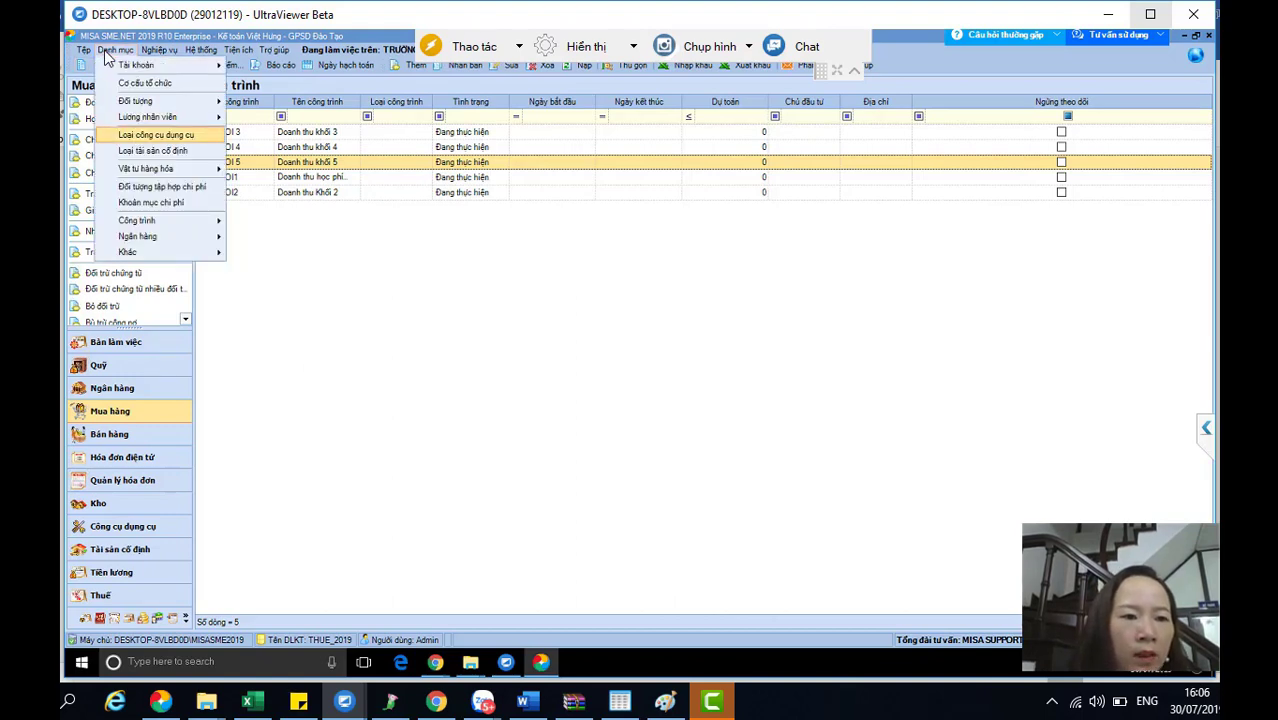
key("Down")
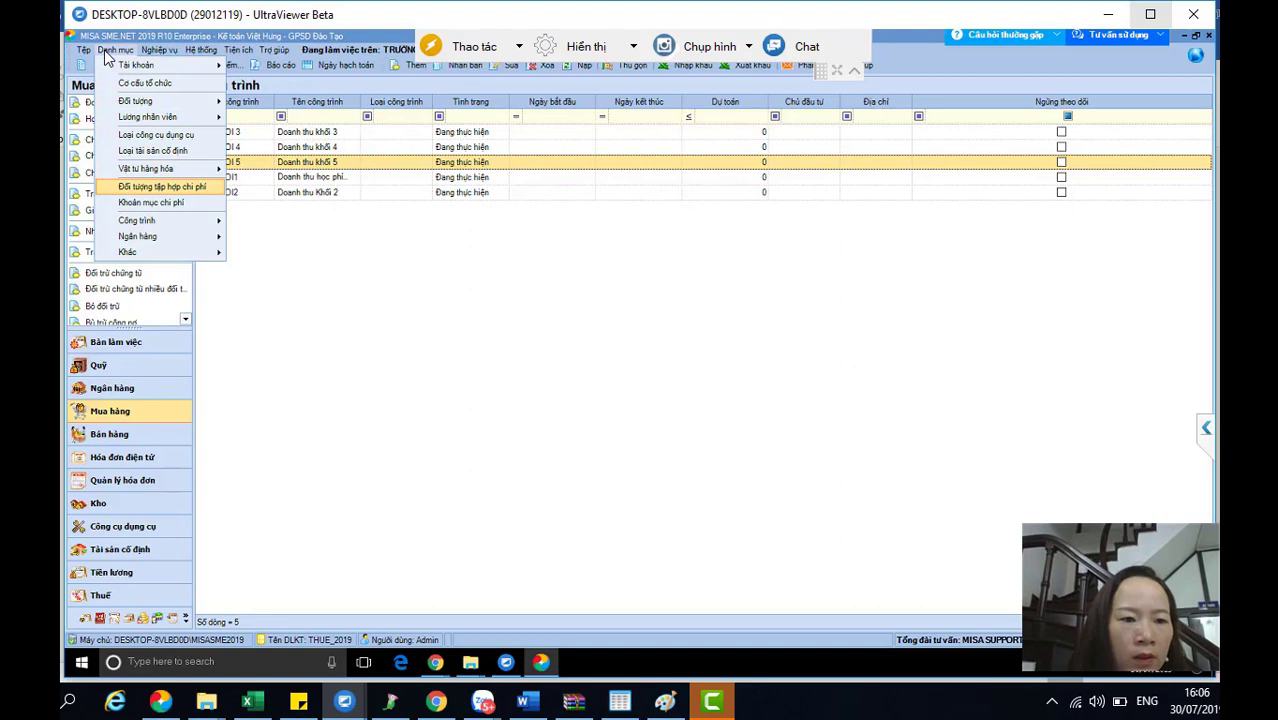
key("Down")
left_click(256, 223)
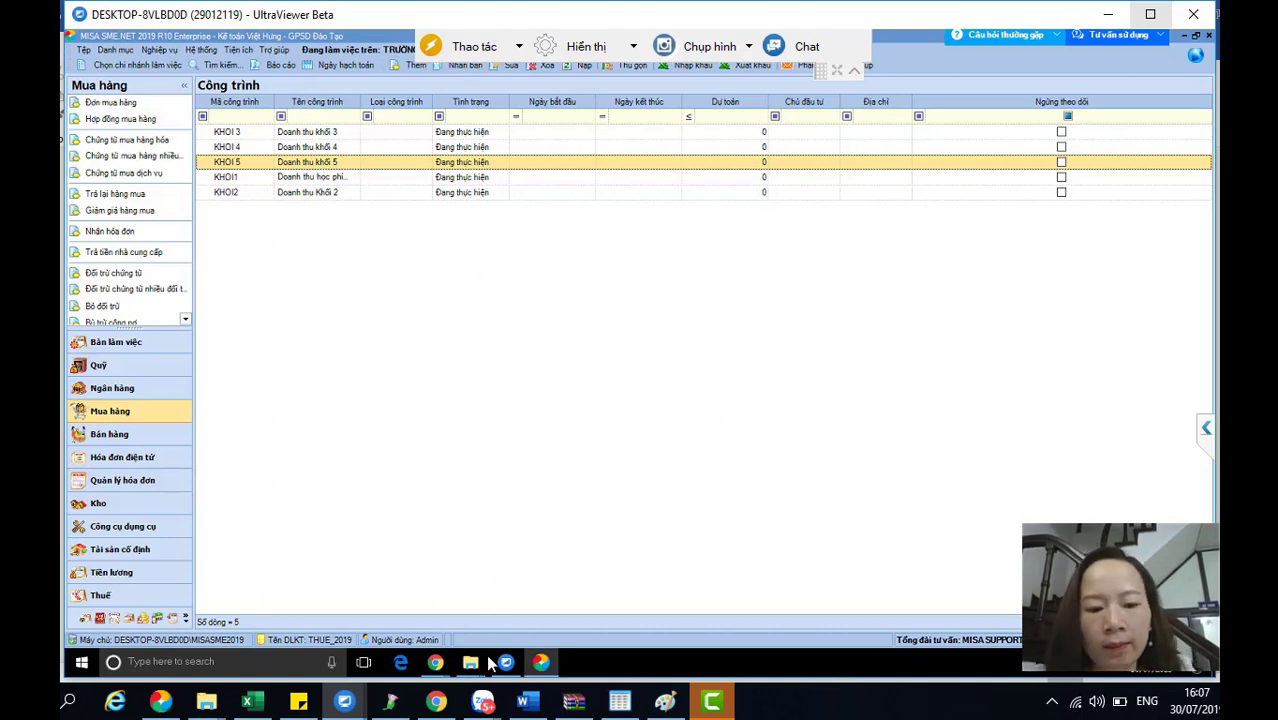
mouse_move(483, 700)
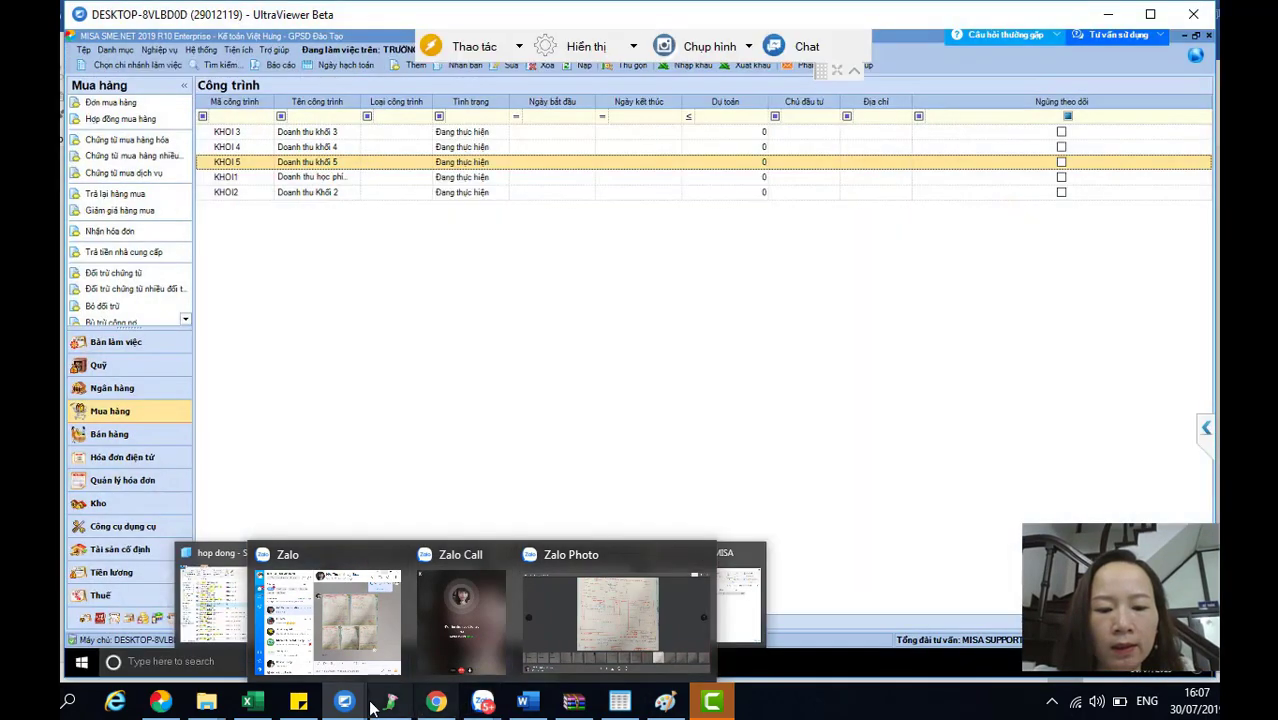
mouse_move(470, 661)
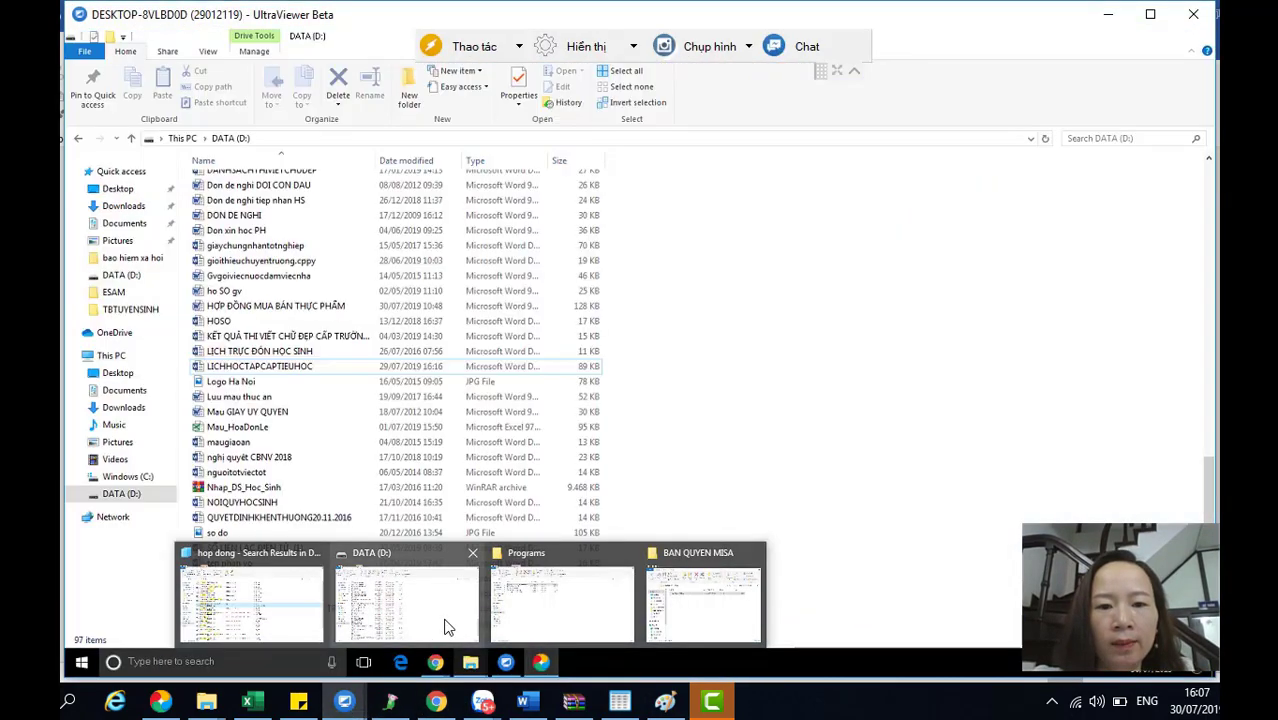